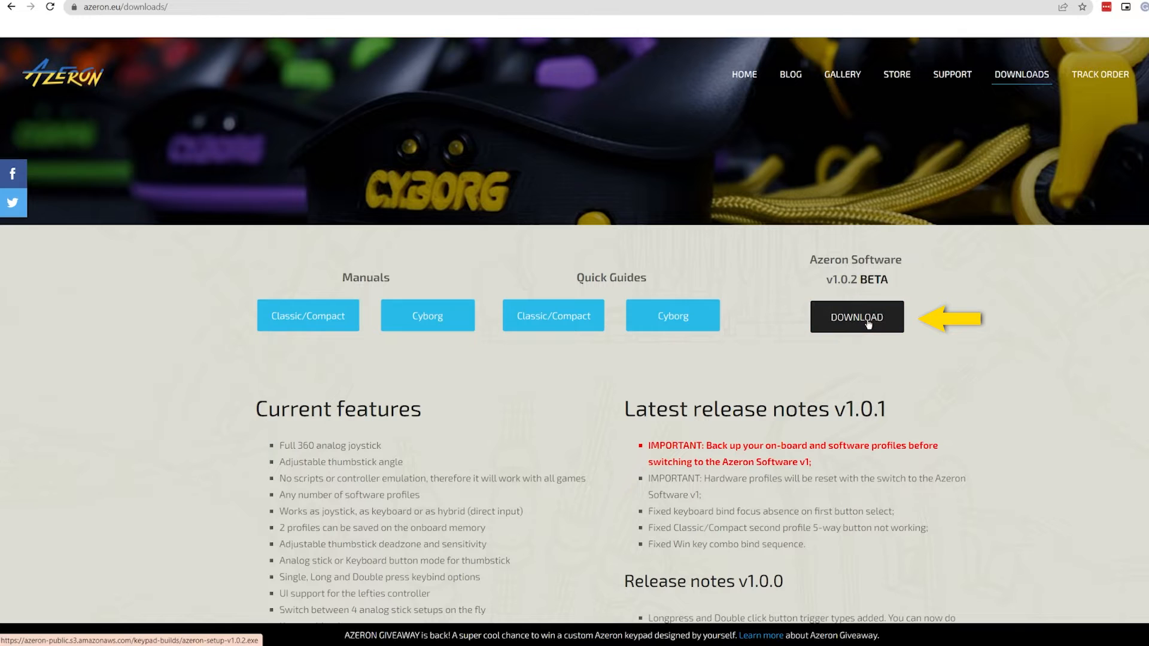
Download the Azeron Software v1.0.2 installer, install it in the default folder, and launch the program.
left_click(868, 324)
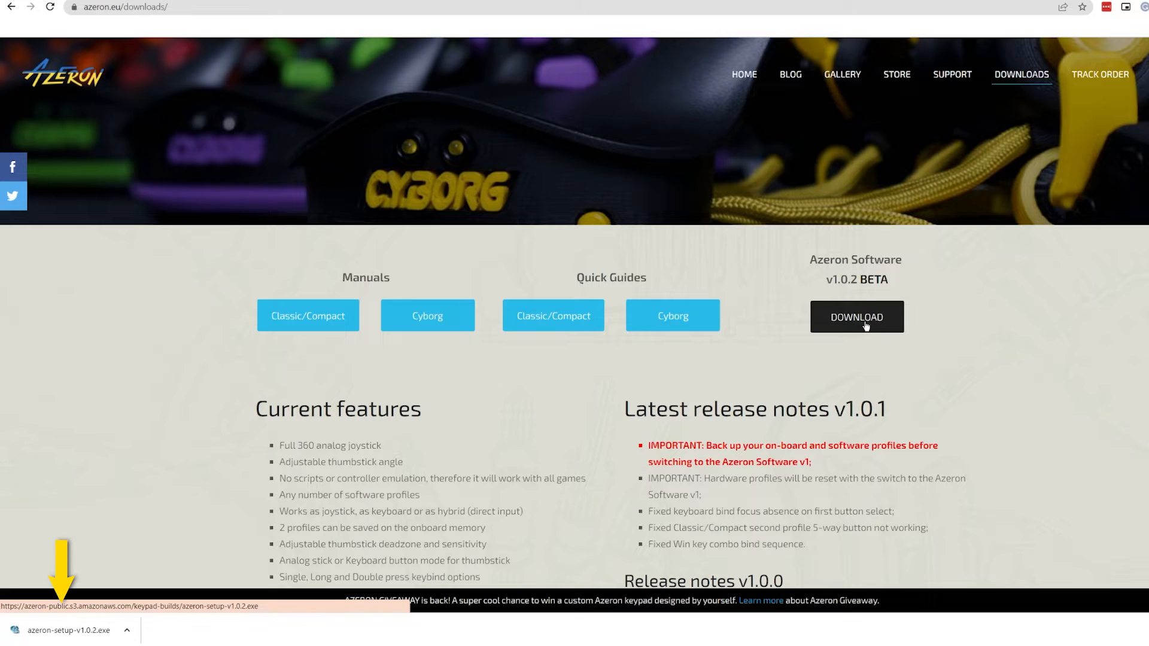
left_click(42, 630)
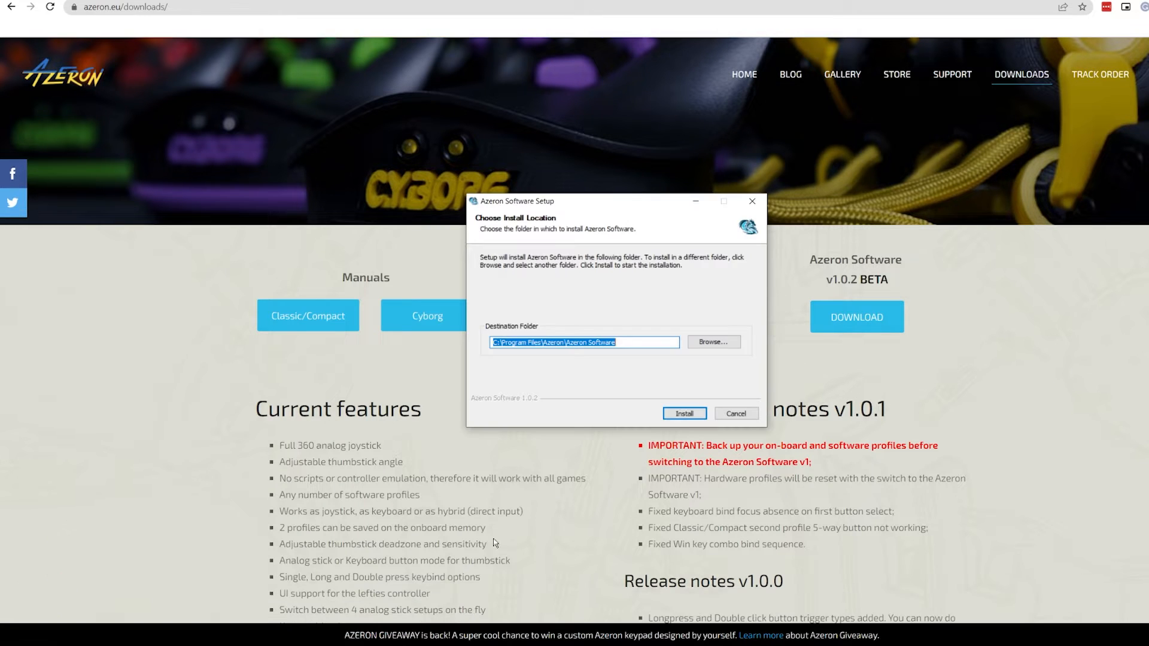
left_click(679, 417)
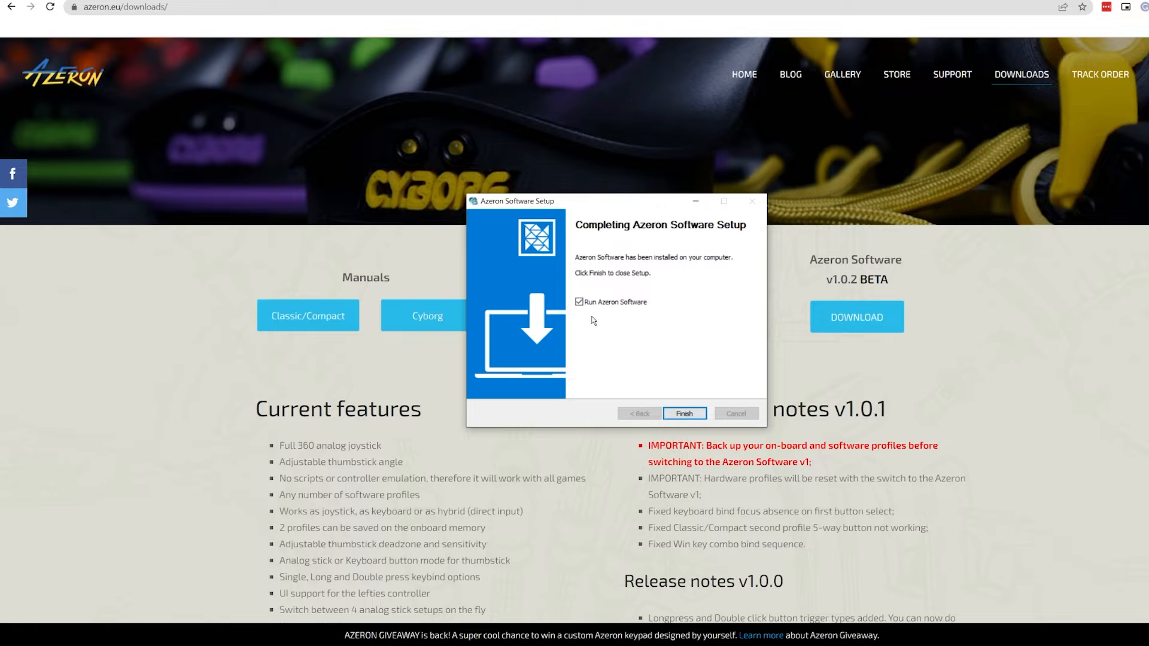
left_click(685, 414)
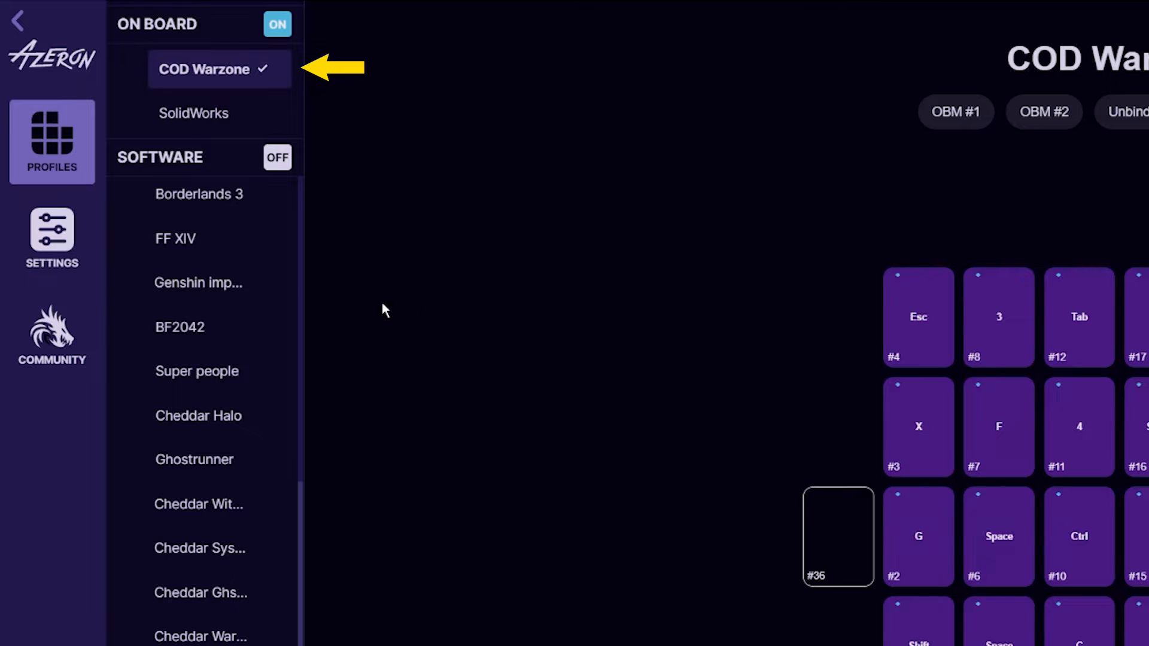
Add a software profile copied from the selected on-board COD Warzone profile and open the copy.
scroll(302, 287, "up", 8)
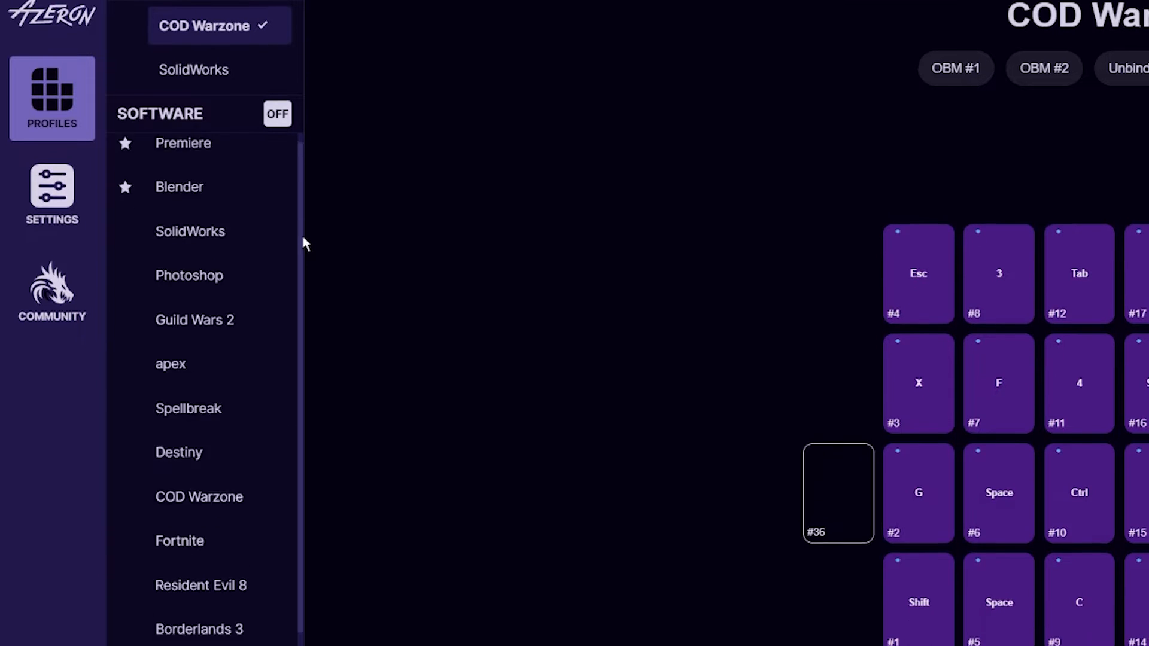
scroll(304, 242, "down", 8)
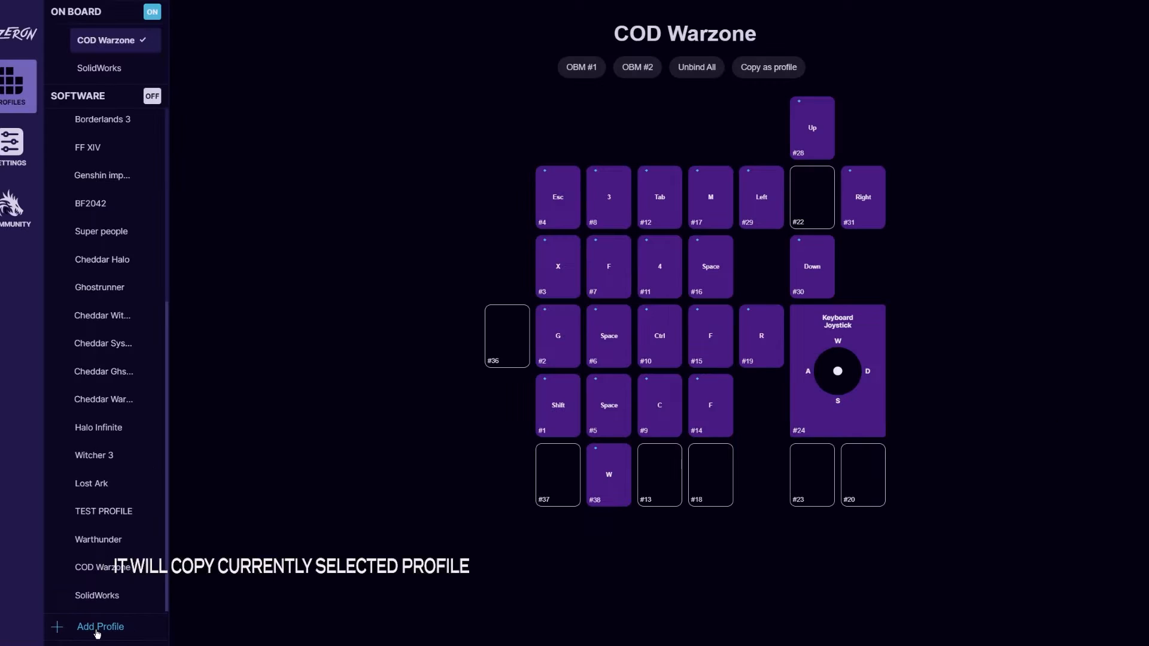
left_click(233, 639)
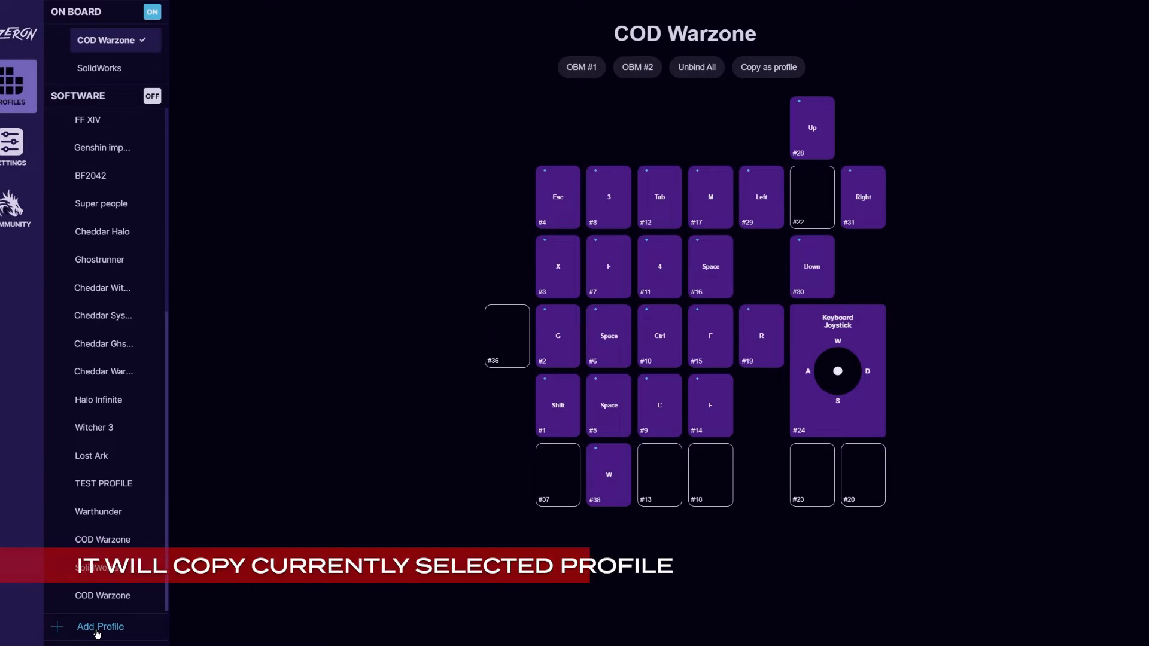
left_click(102, 595)
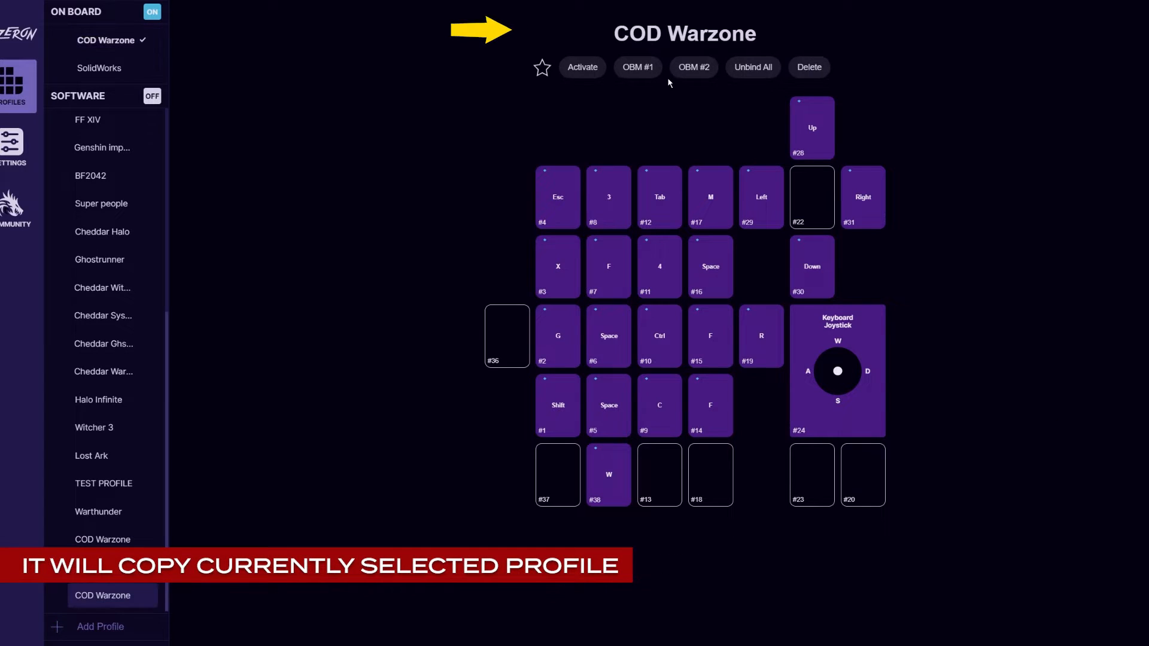
Rename the newly added profile copy as "Warzone 2".
left_click(688, 35)
key("ctrl+a")
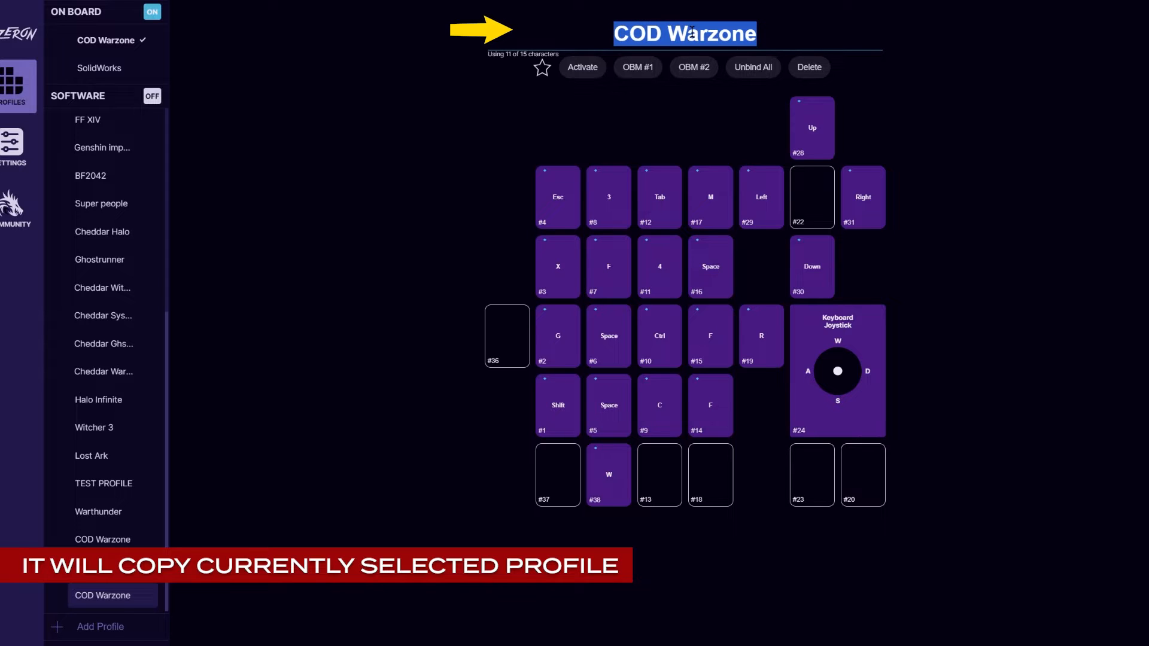
type("Warzone 2")
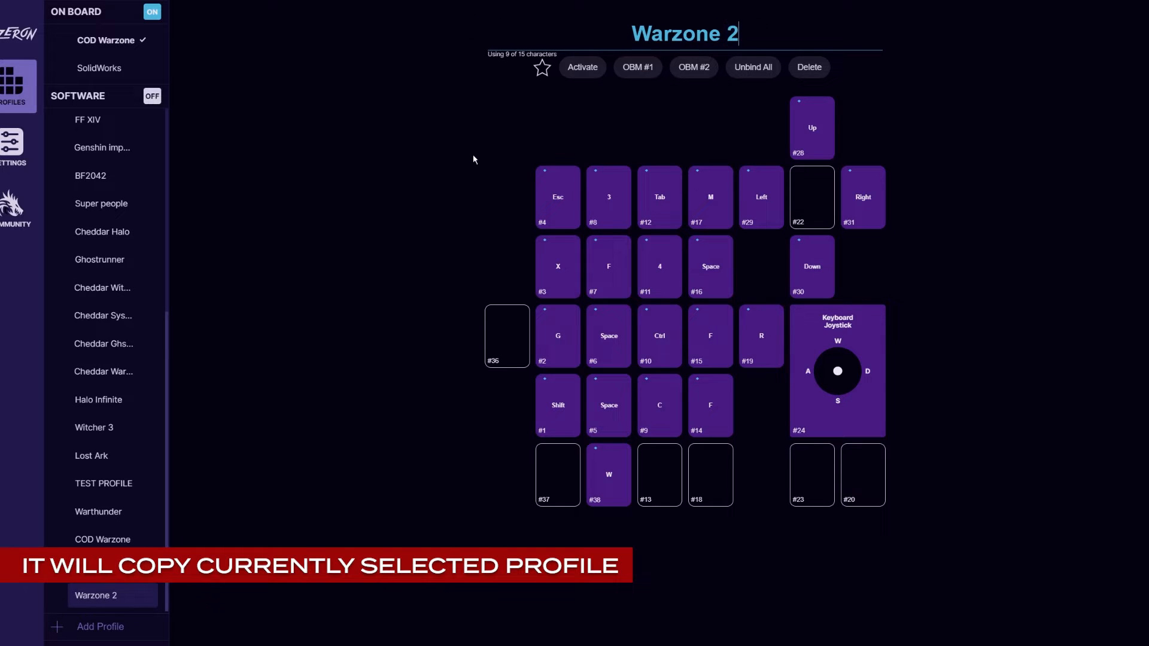
key("Return")
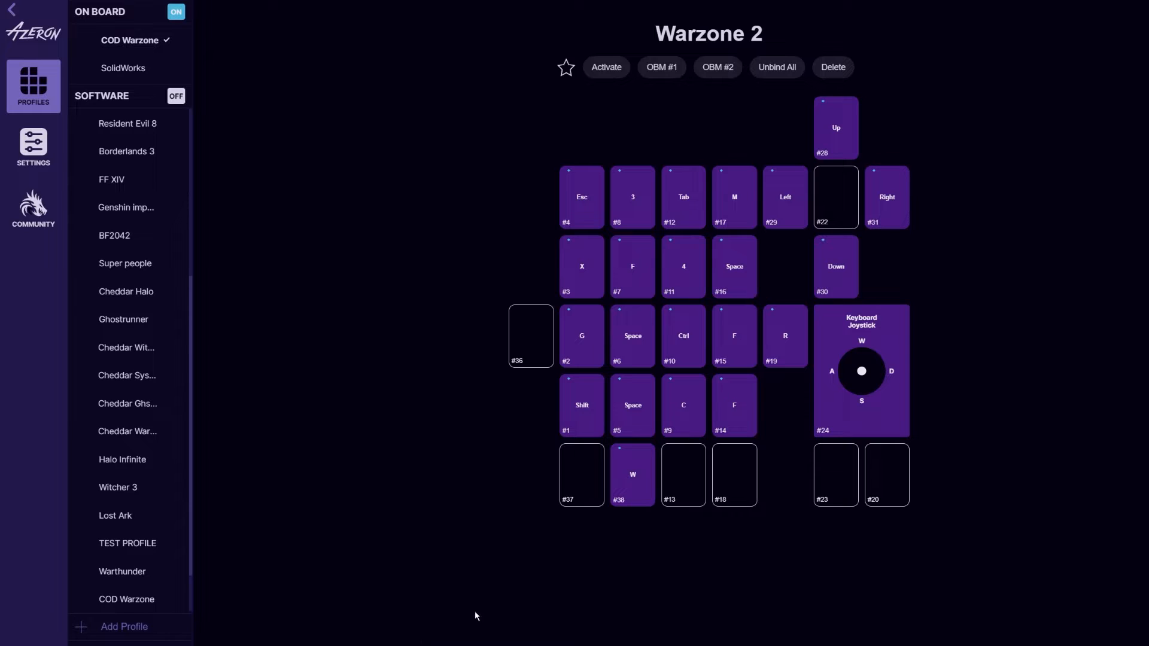
Enable software profiles in place of on-board ones and activate the Resident Evil 8 profile.
left_click(175, 96)
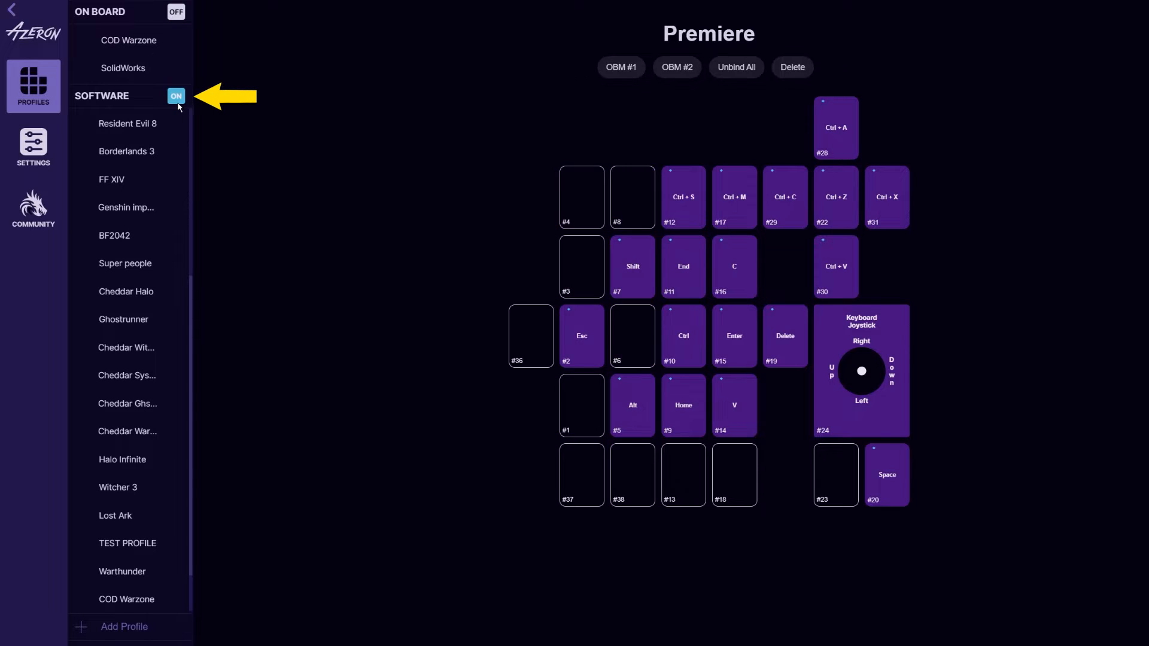
left_click(144, 124)
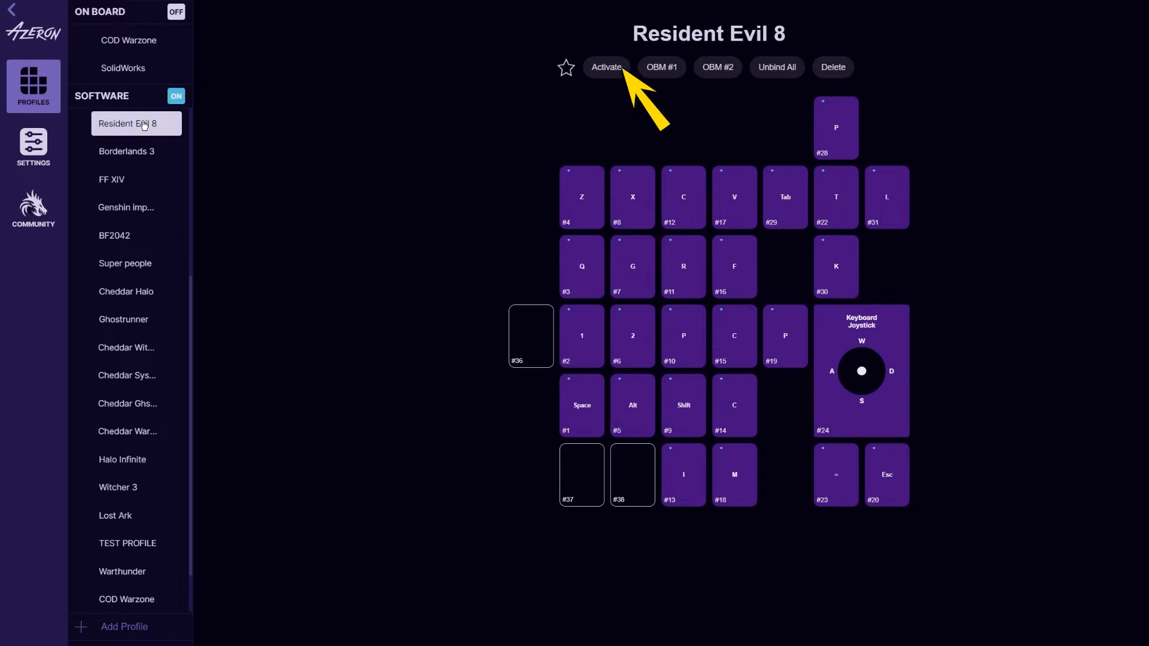
left_click(619, 70)
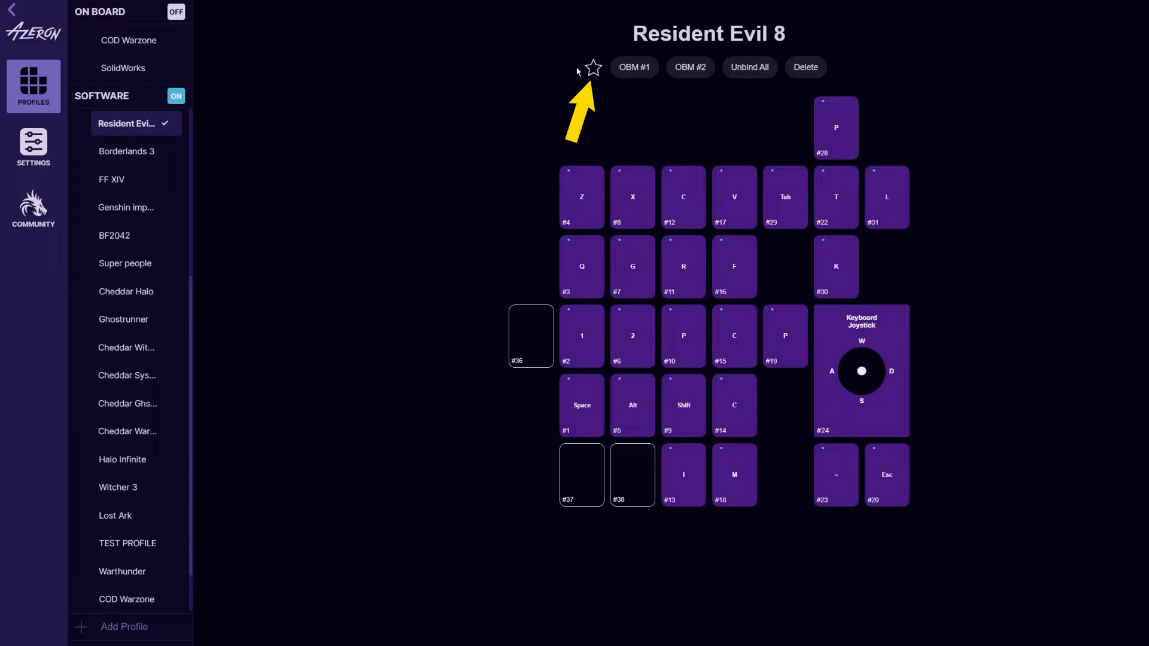
Mark the Resident Evil 8 and Borderlands 3 software profiles as favorites.
left_click(589, 68)
left_click(141, 153)
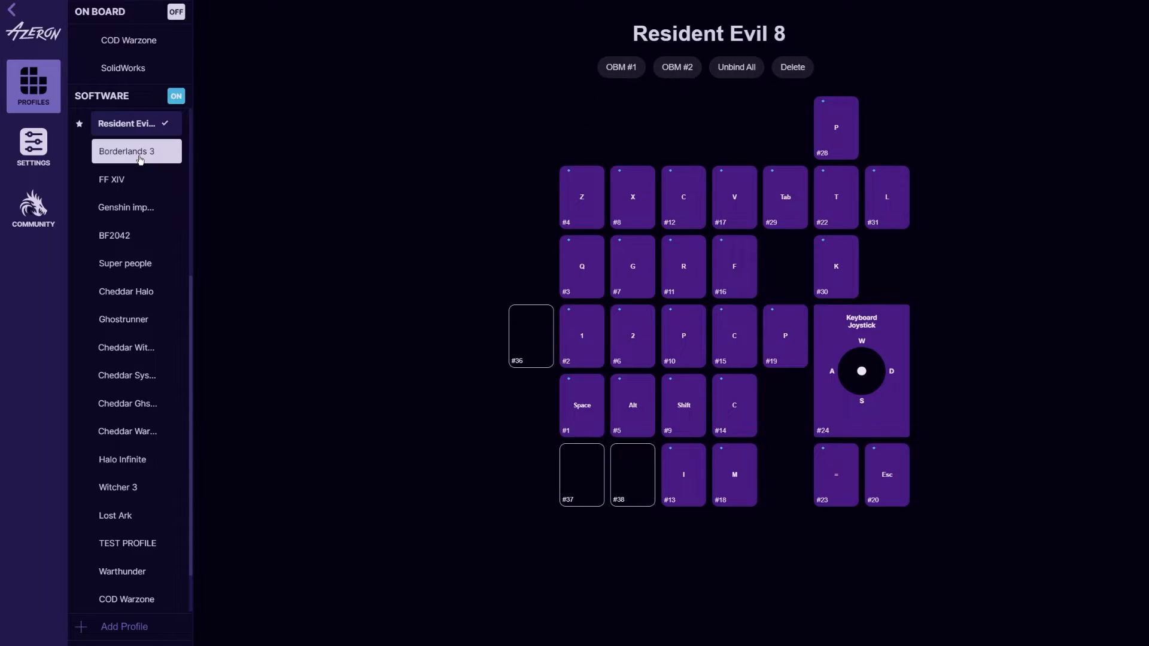
left_click(566, 69)
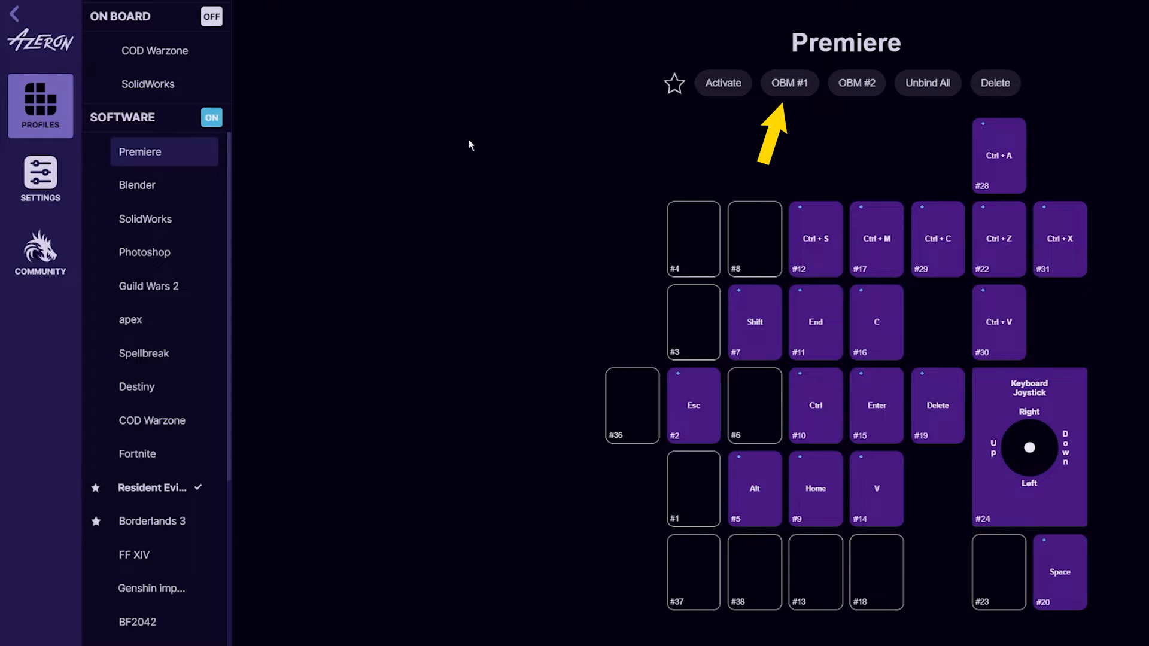
Save the Premiere software profile to on-board memory slot 1 and the Blender profile to slot 2, replacing the existing on-board profiles.
left_click(780, 87)
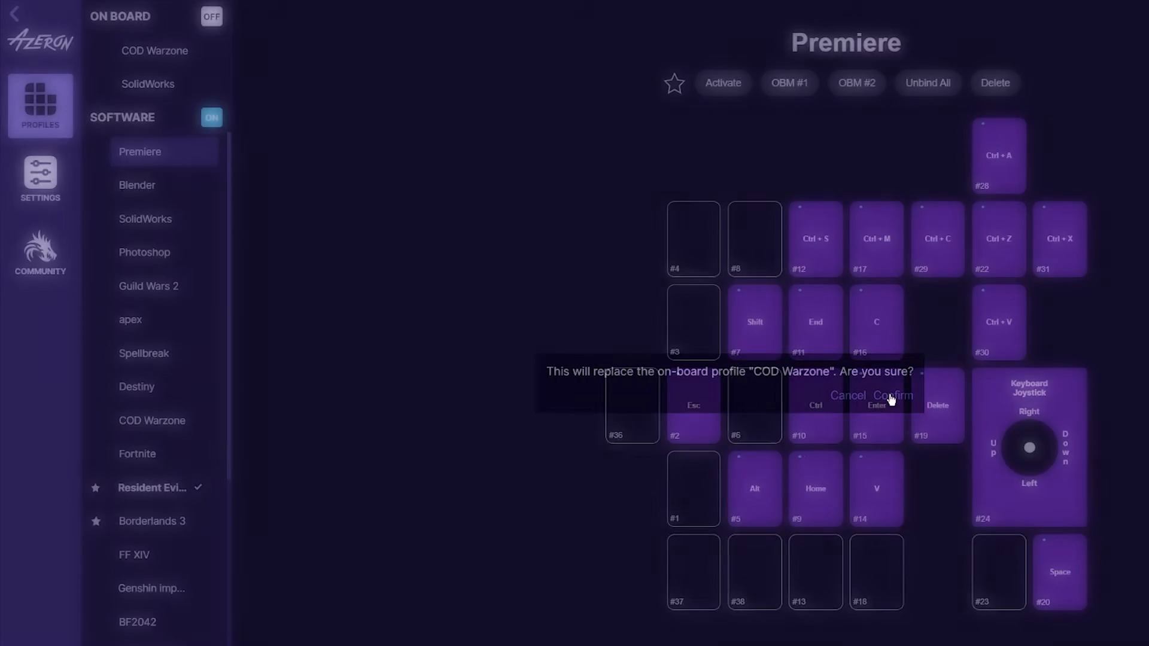
left_click(888, 396)
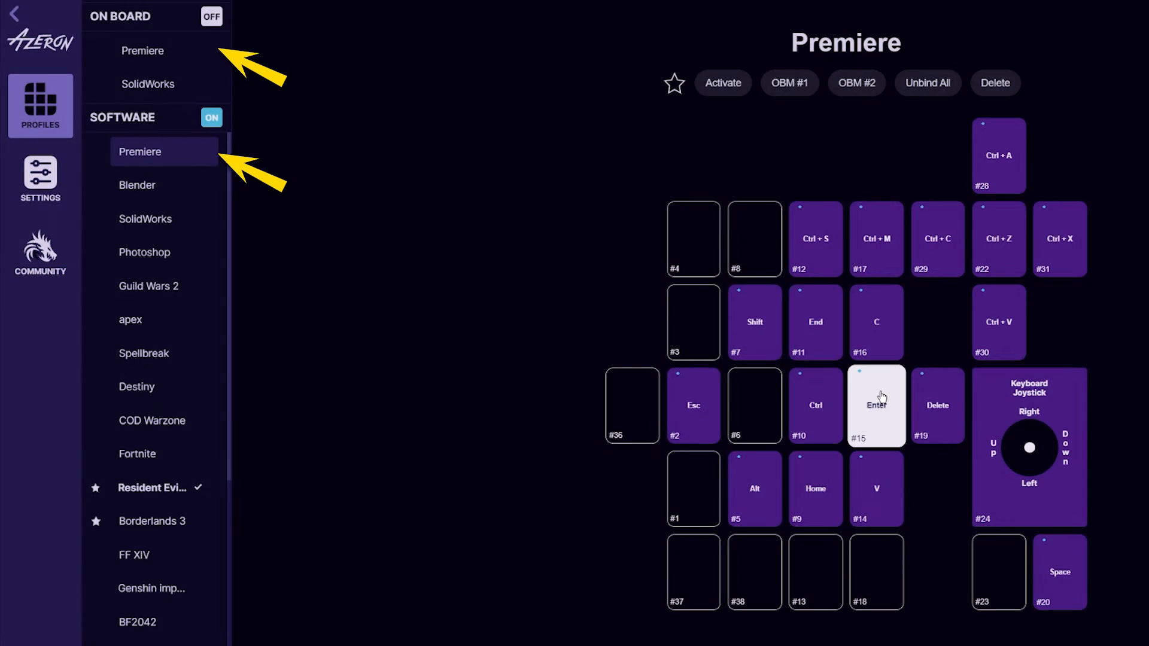
left_click(180, 186)
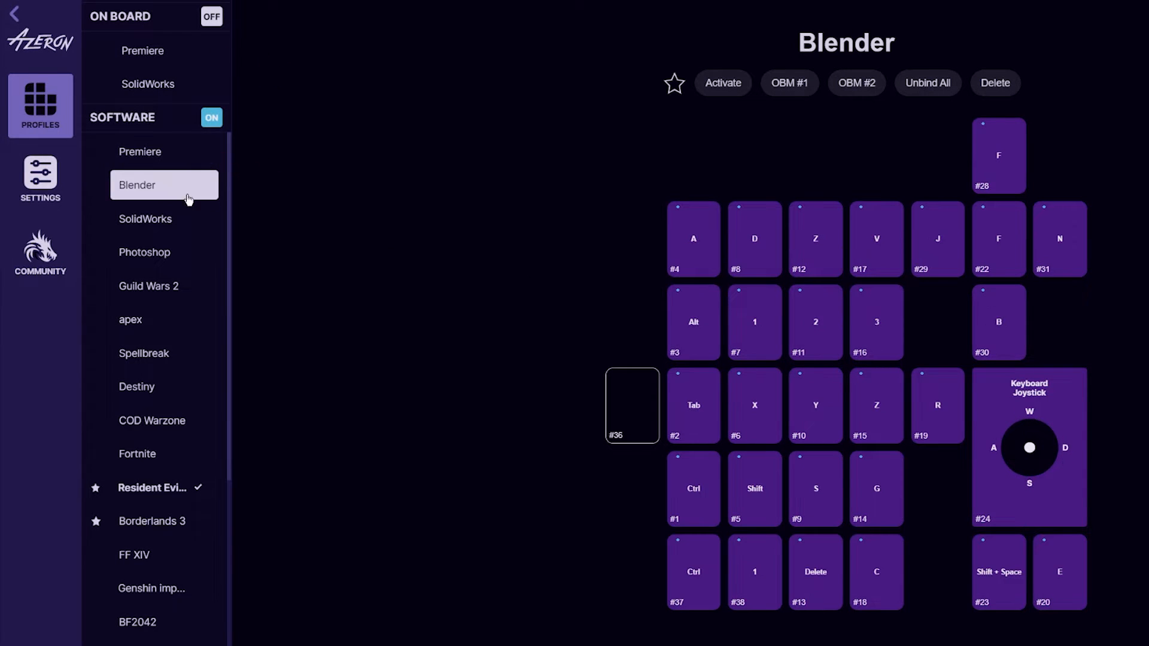
left_click(858, 88)
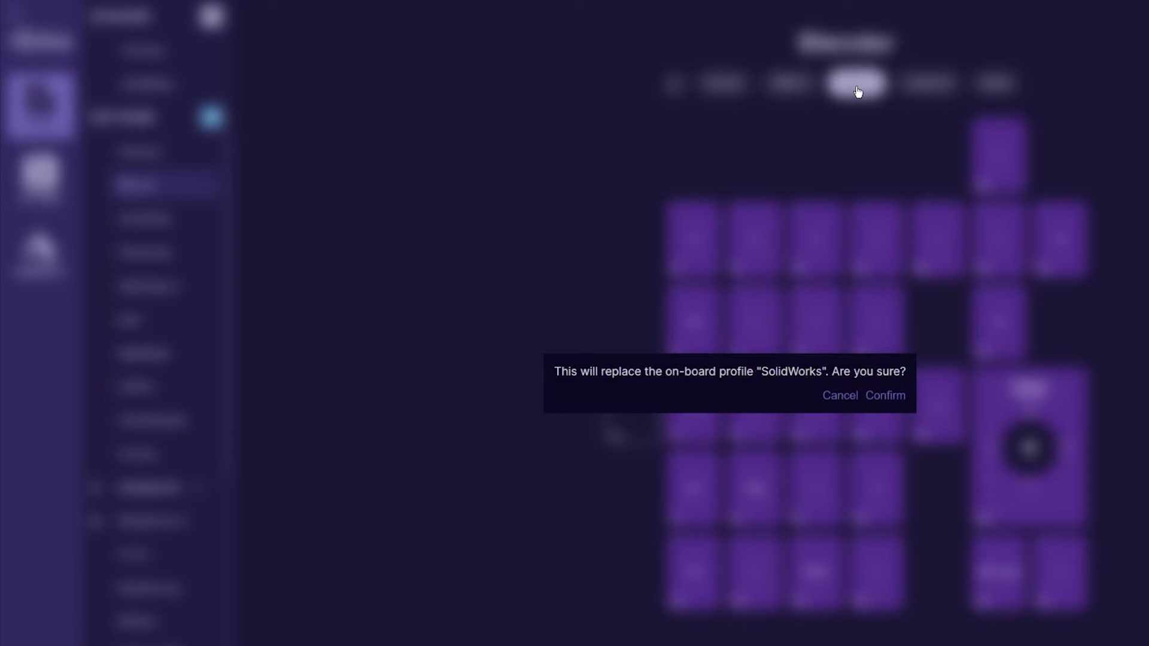
left_click(891, 396)
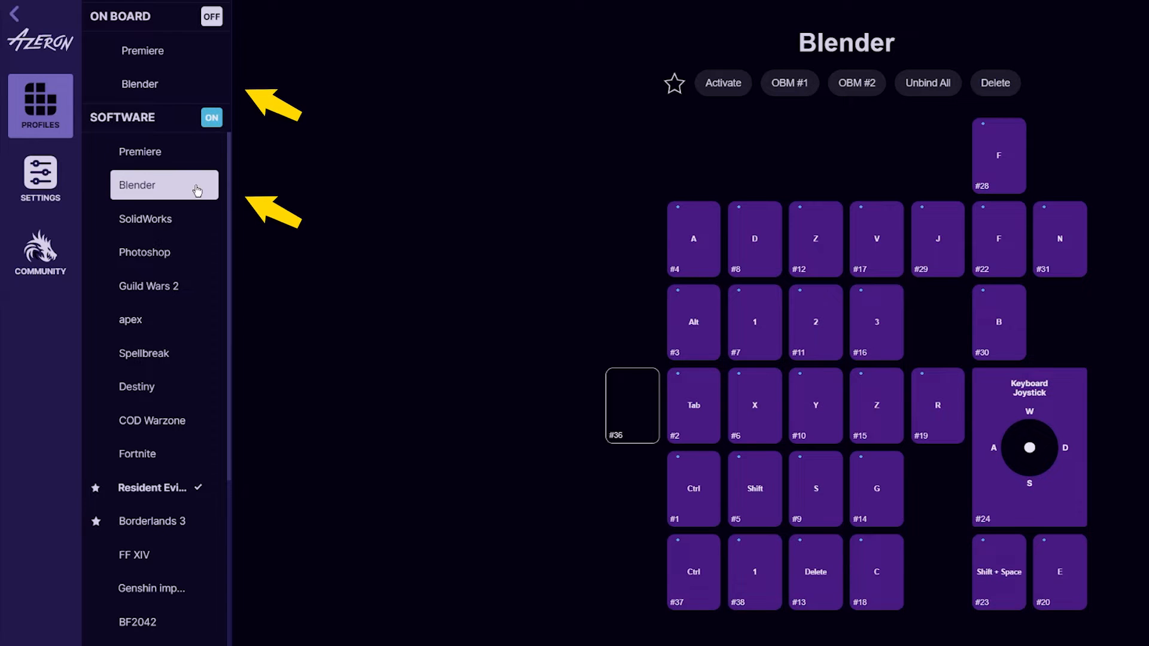
Permanently delete the Warzone 2 software profile.
scroll(200, 190, "down", 10)
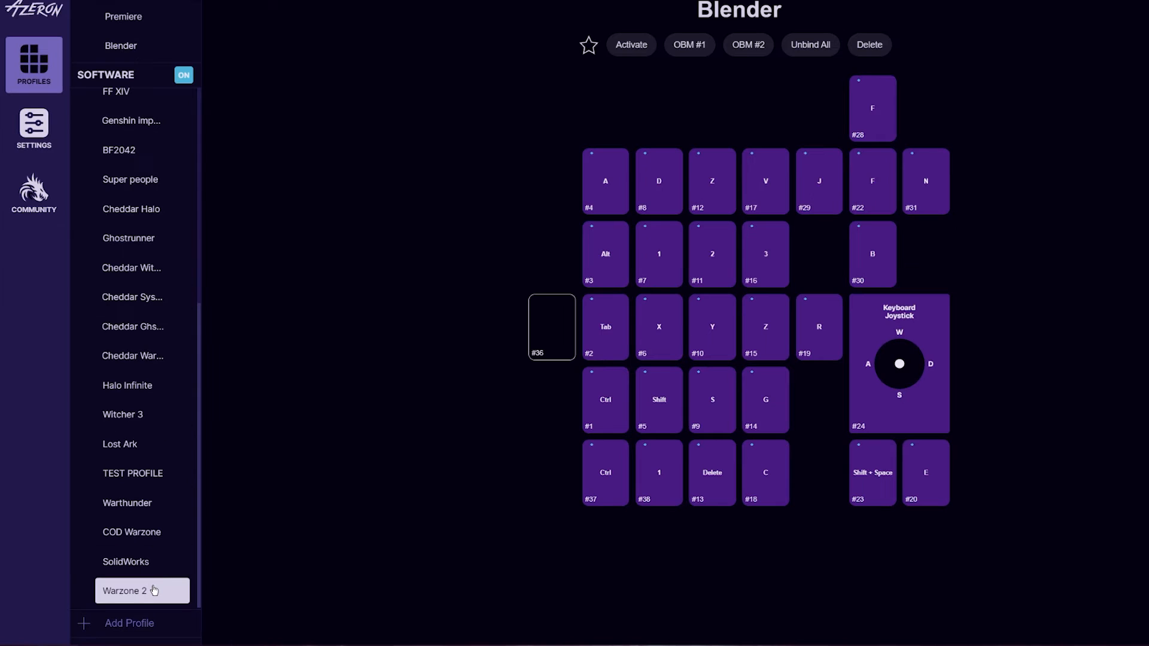
left_click(154, 591)
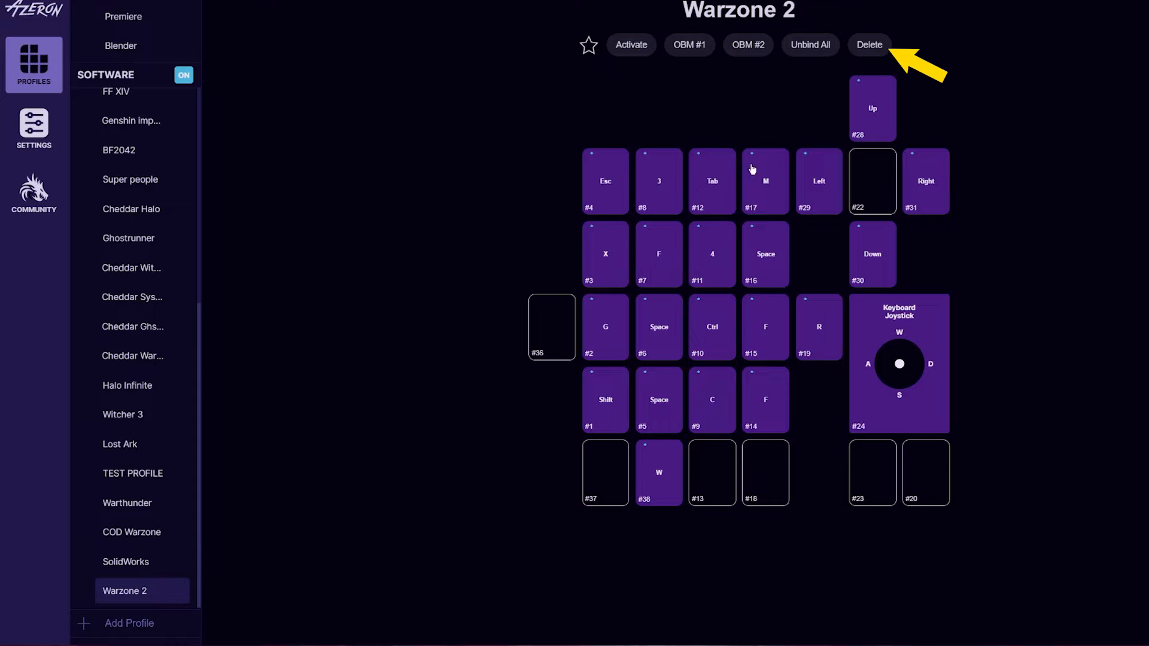
left_click(862, 43)
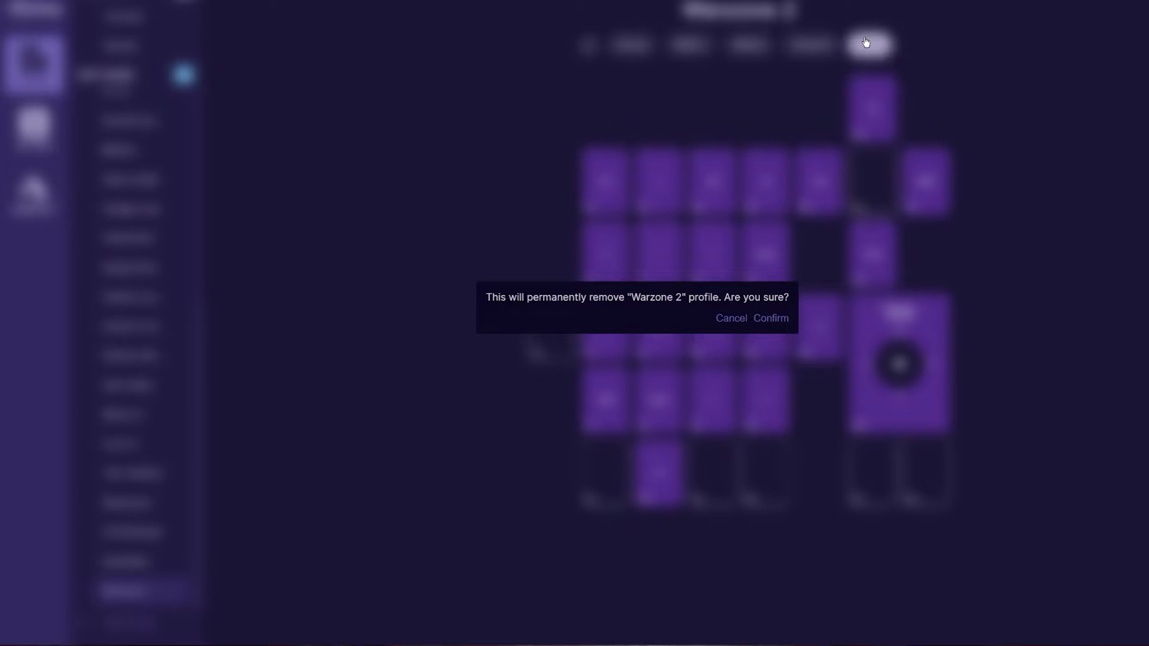
left_click(772, 318)
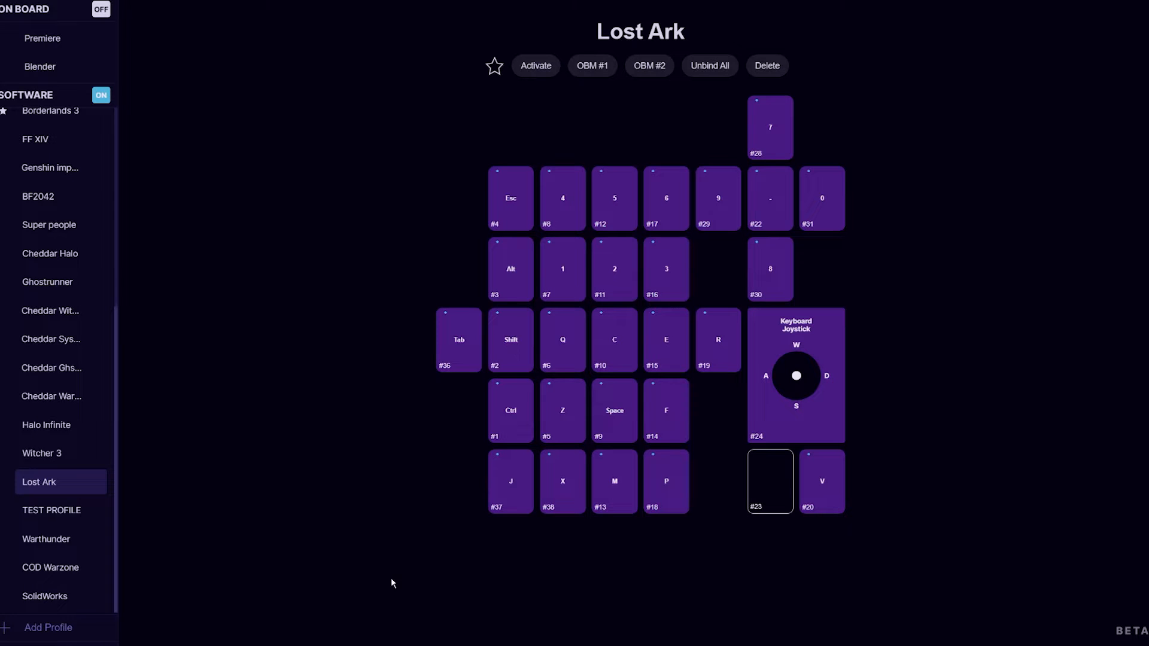
Activate TEST PROFILE and bind the single click of button #19 to the keyboard key T.
left_click(74, 517)
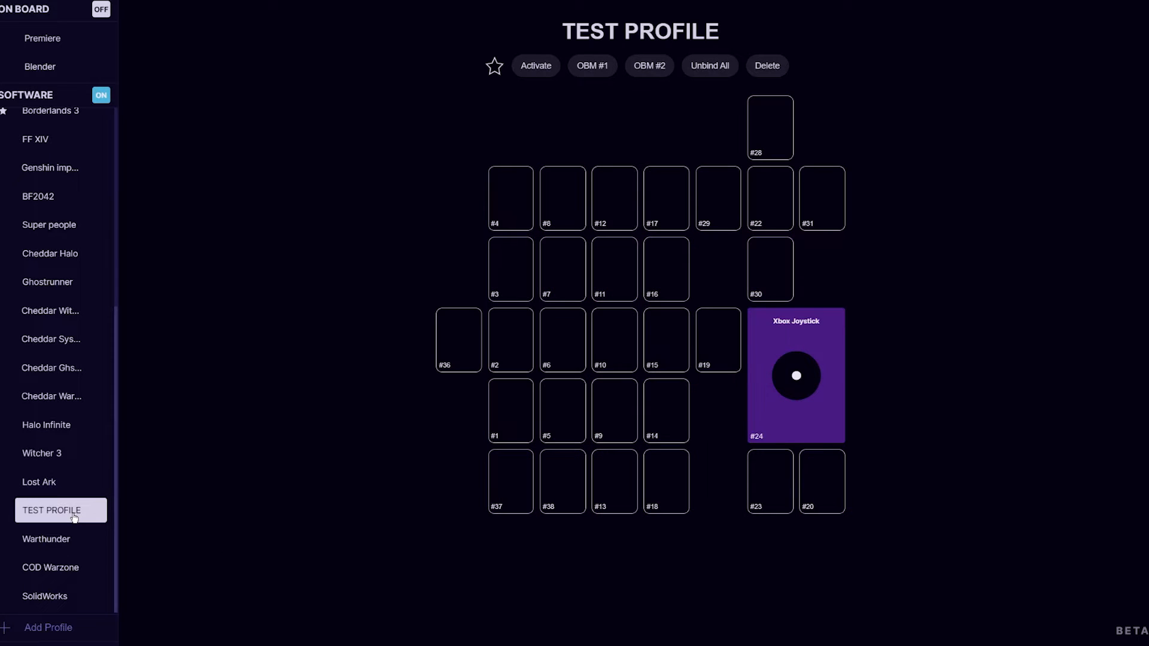
left_click(543, 67)
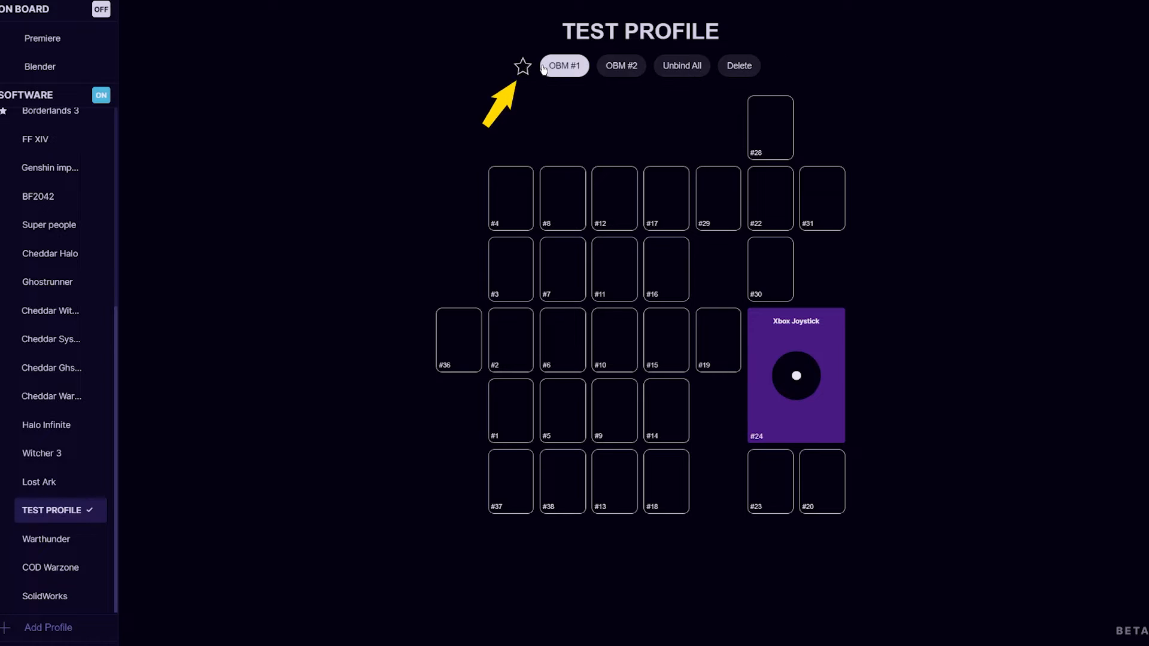
left_click(711, 346)
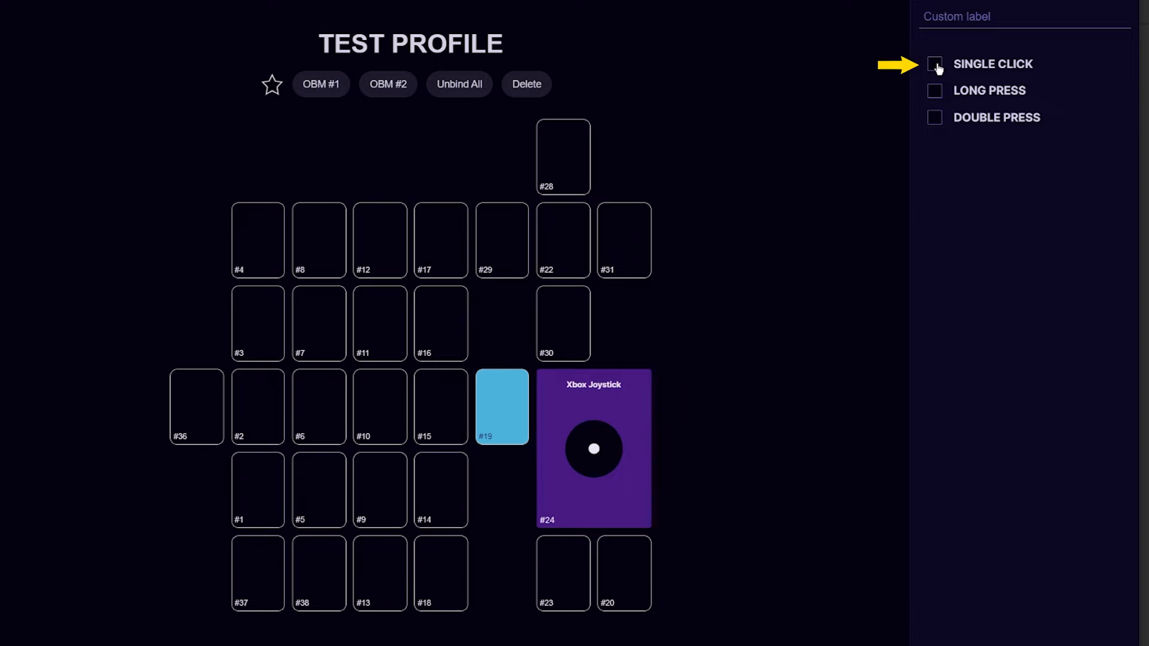
left_click(935, 65)
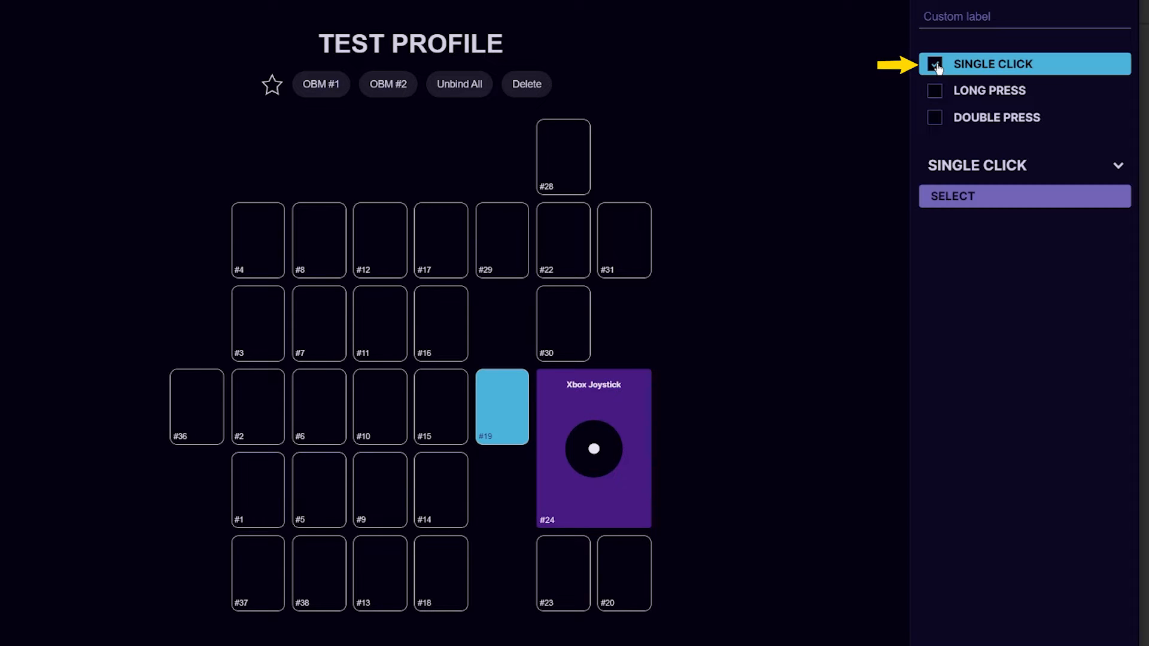
left_click(977, 204)
left_click(977, 222)
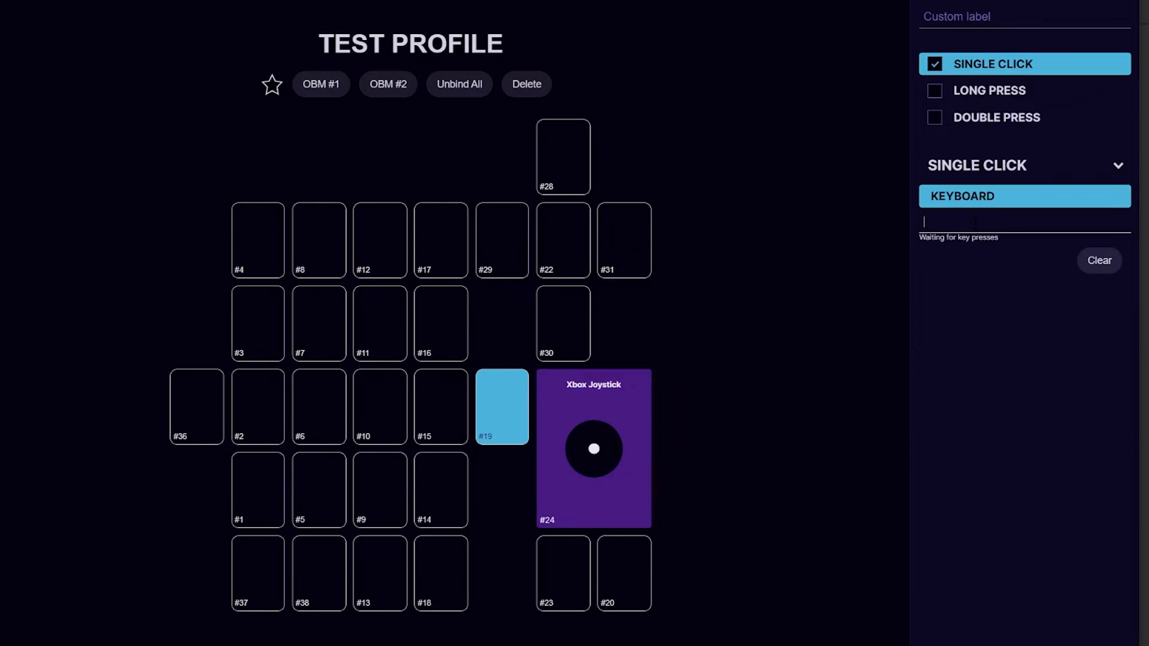
key("t")
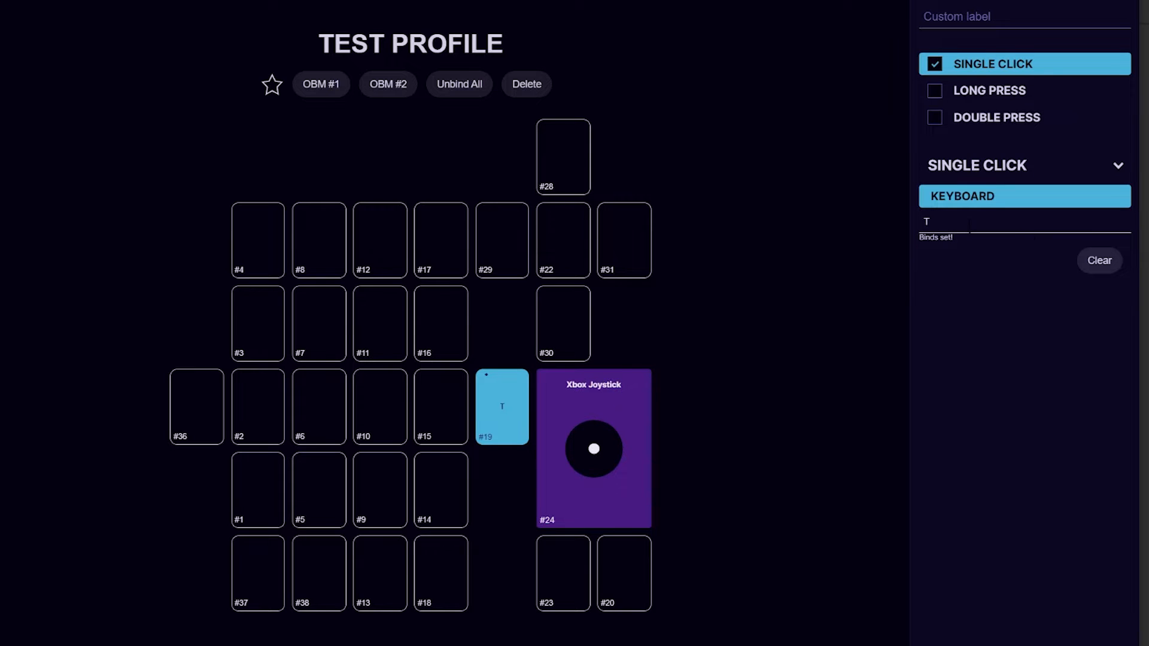
left_click(814, 398)
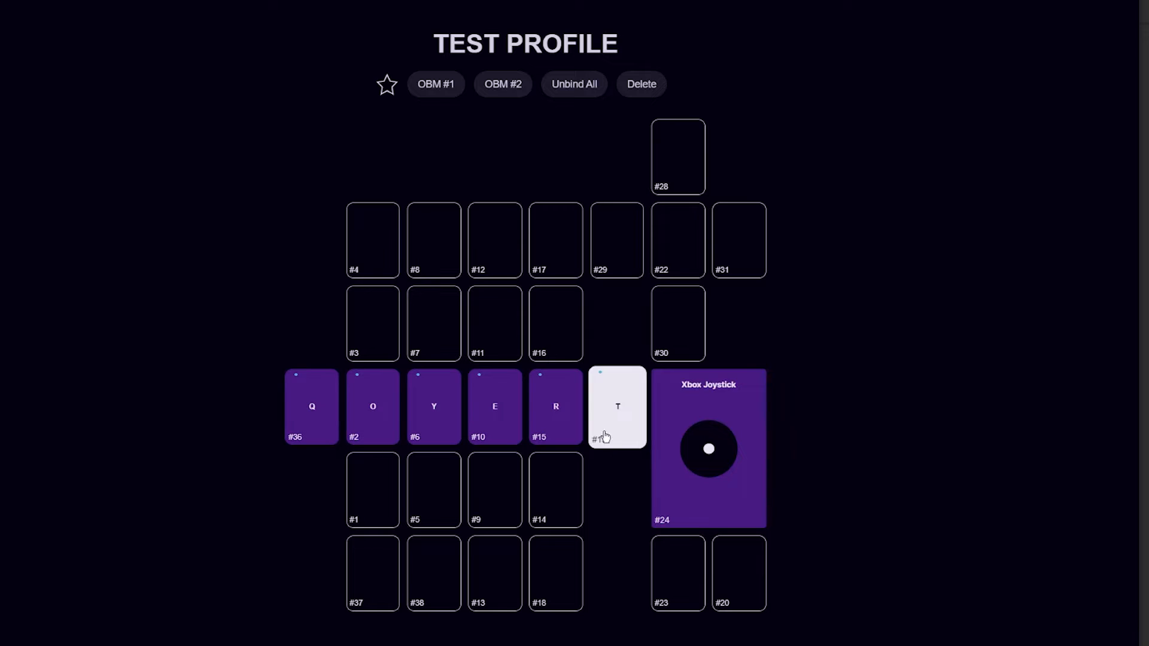
Swap the bindings of buttons #19 and #15, #6 and #10, #2 and #36, #19 and #36, and remove the bindings from #15 and #19.
left_click_drag(605, 435, 532, 432)
left_click_drag(430, 411, 494, 419)
left_click_drag(352, 435, 314, 418)
left_click_drag(615, 419, 318, 409)
left_click_drag(619, 419, 610, 628)
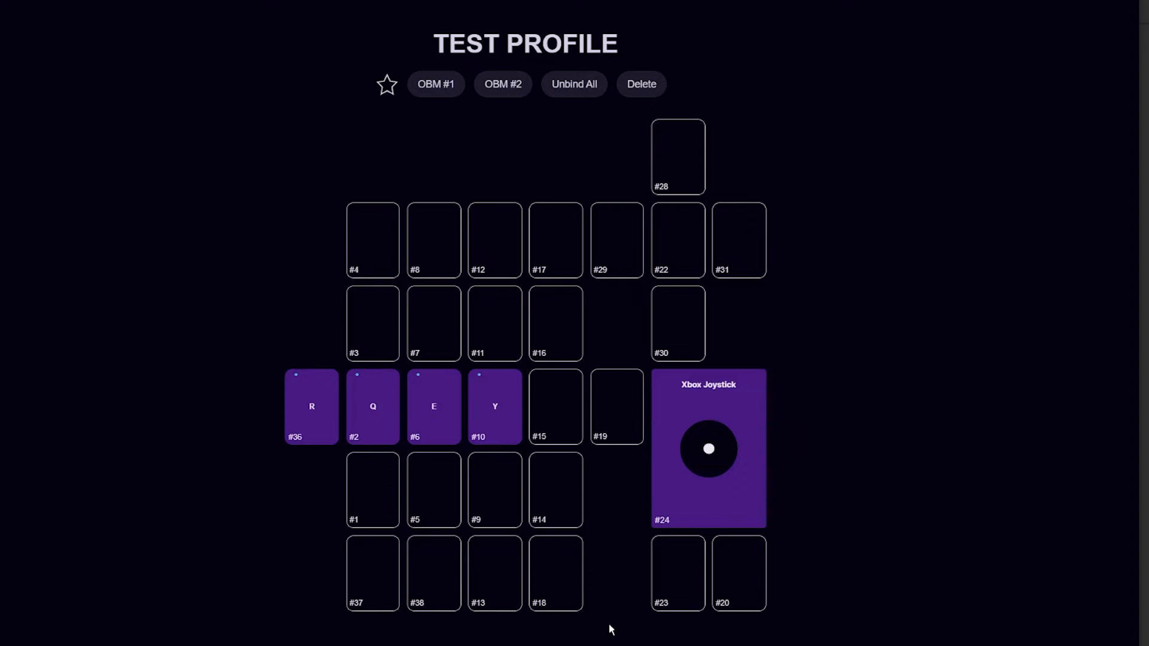
Unbind all buttons of TEST PROFILE.
left_click(571, 90)
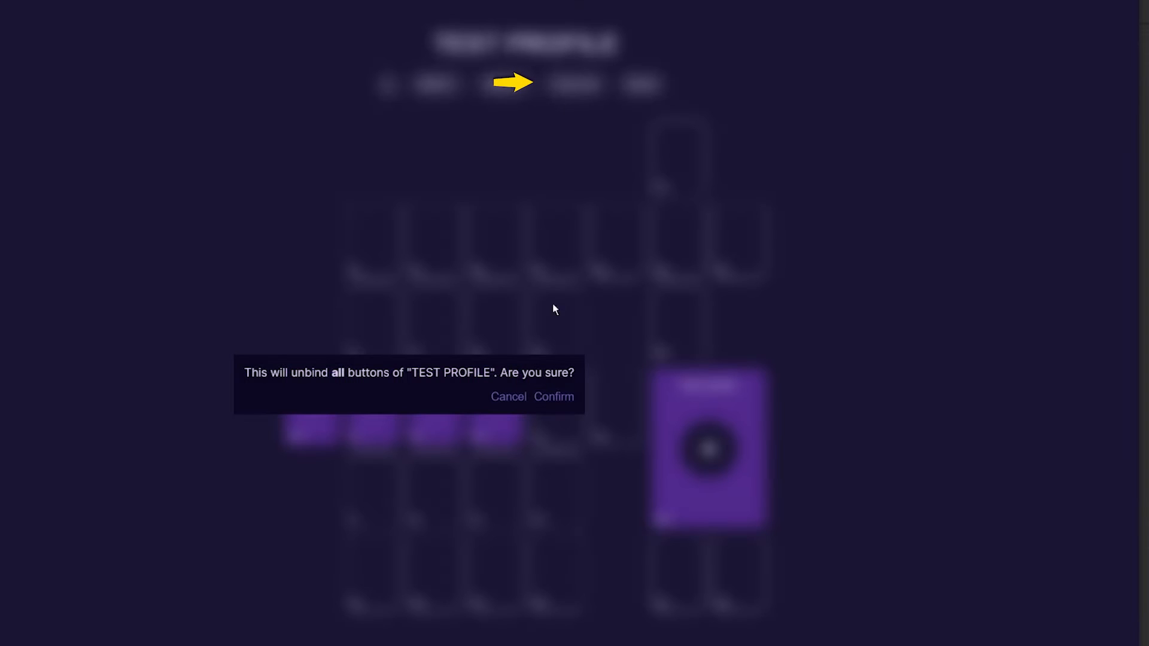
left_click(549, 400)
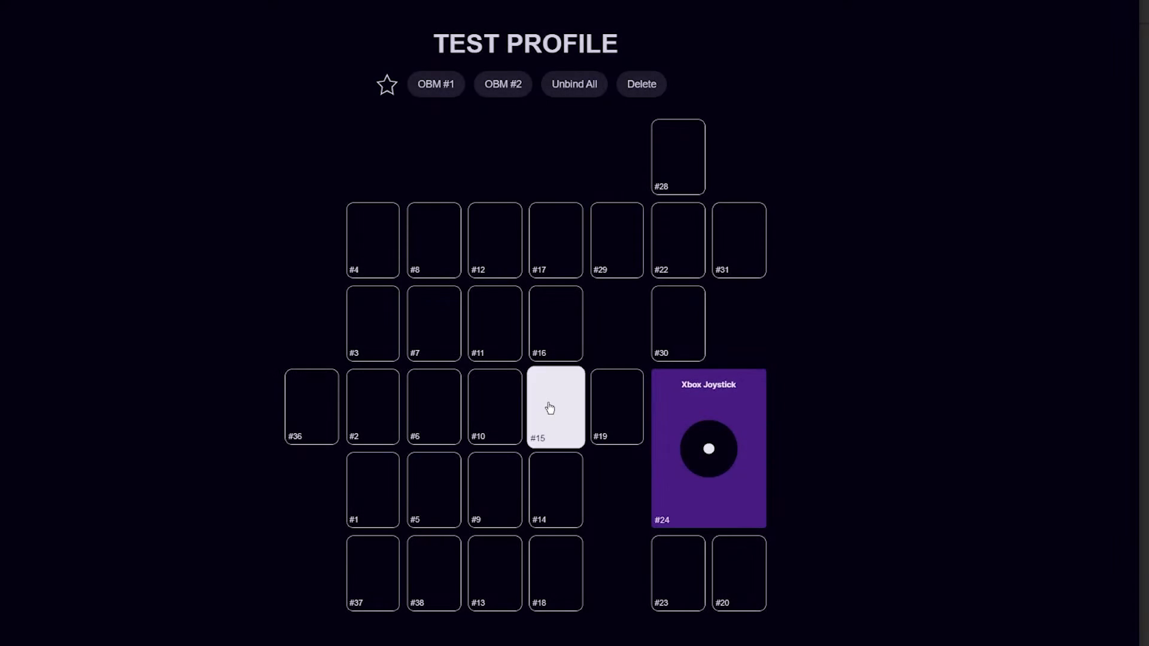
Bind the long press of button #19 to the keyboard key U with a trigger delay of 500.
left_click(622, 407)
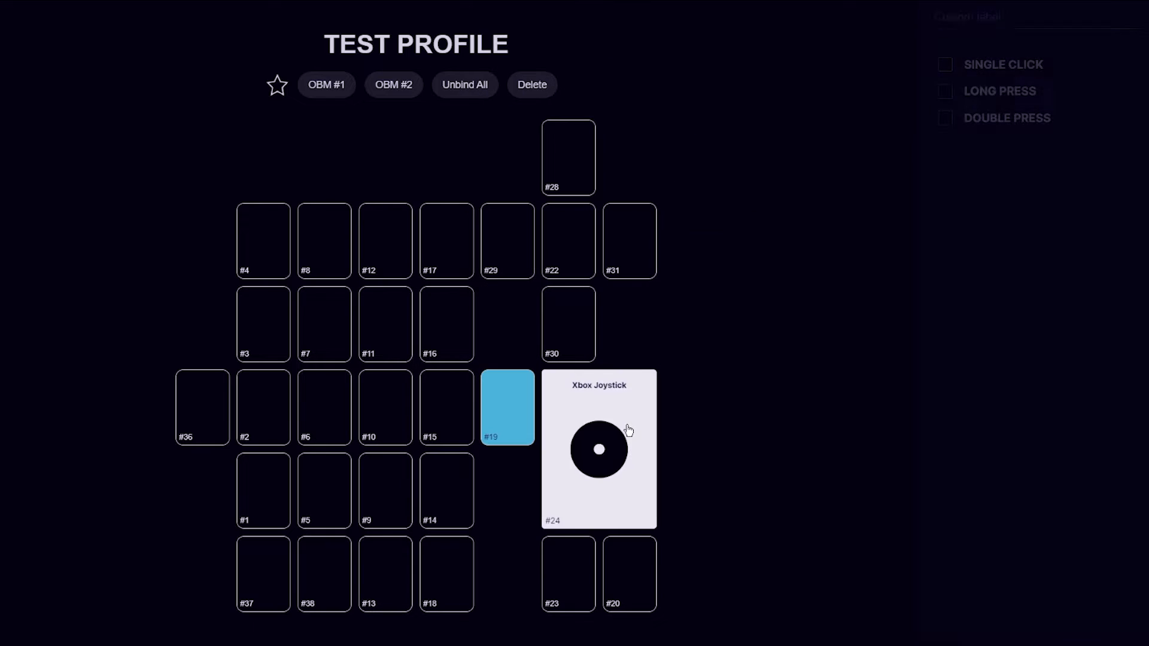
left_click(945, 95)
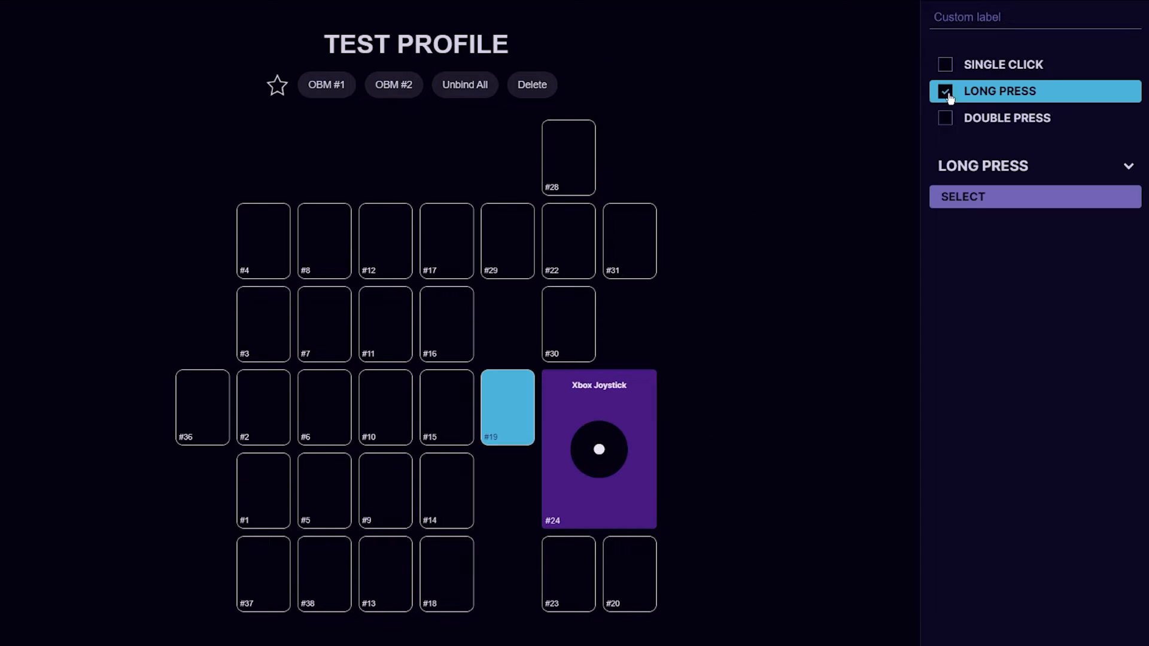
left_click(991, 200)
left_click(979, 223)
key("u")
key("Tab")
type("600")
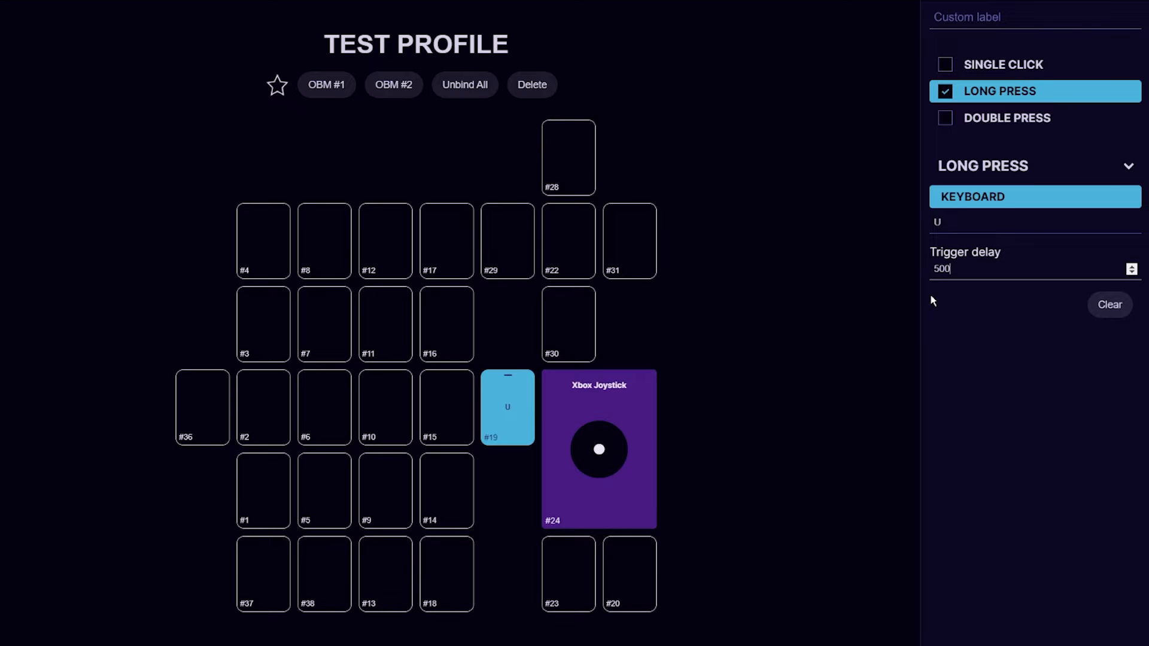
left_click(795, 409)
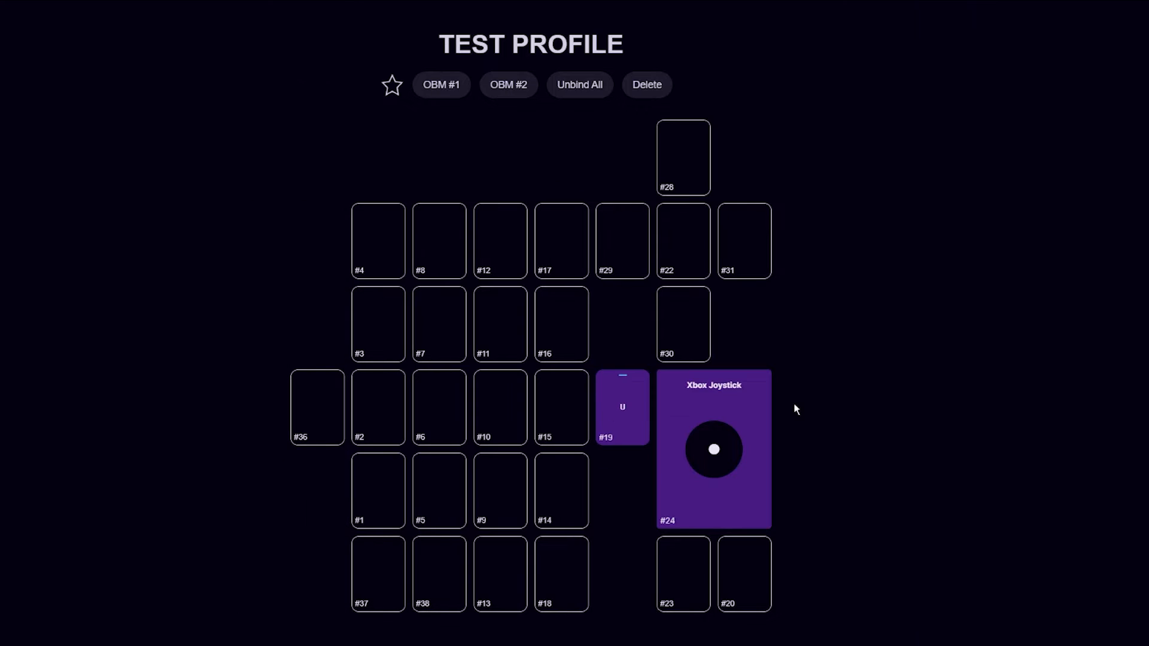
Replace button #19's long press with a double press bound to the keyboard key T and a trigger interval of 150.
left_click(627, 447)
left_click(946, 121)
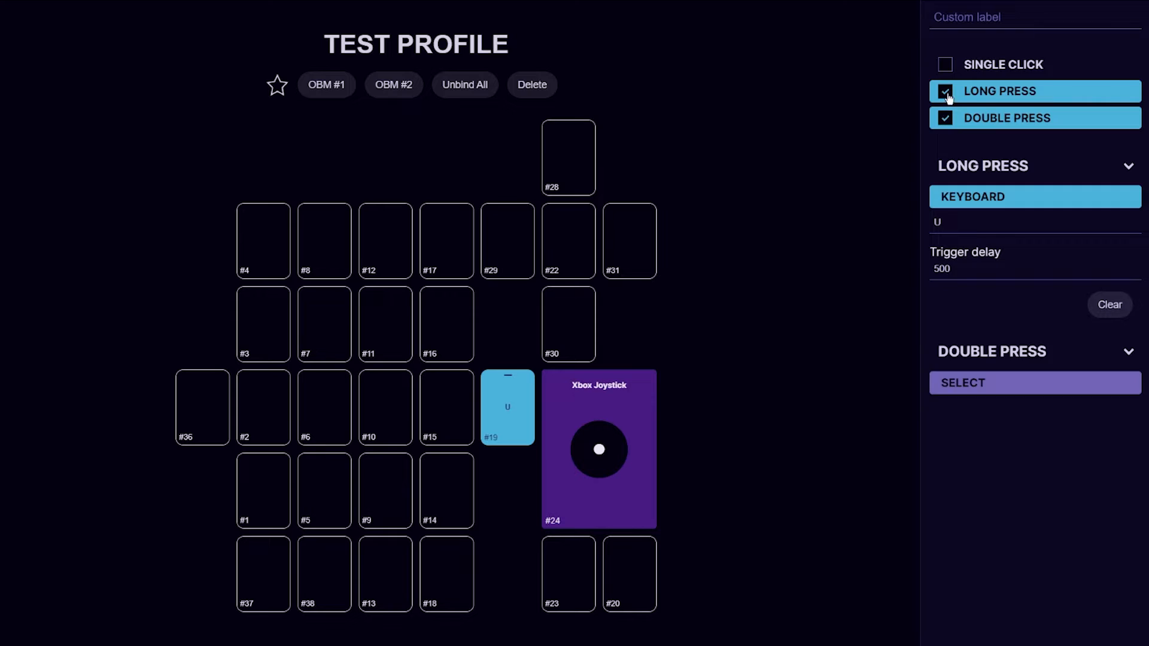
left_click(947, 96)
left_click(980, 200)
left_click(983, 224)
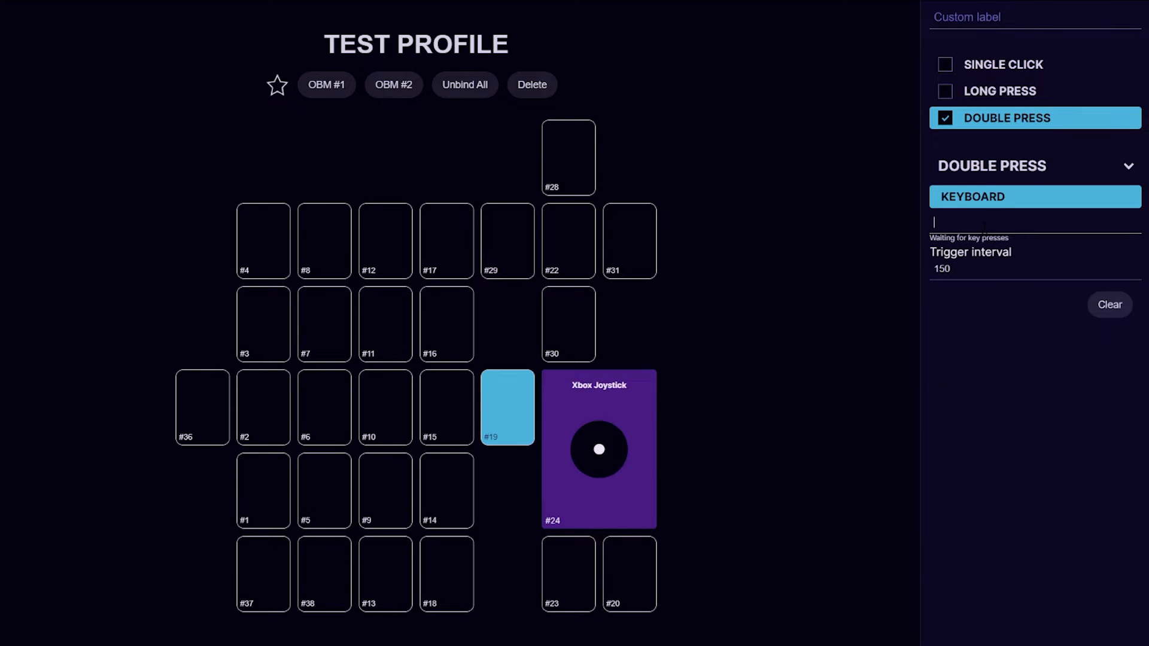
key("t")
key("Tab")
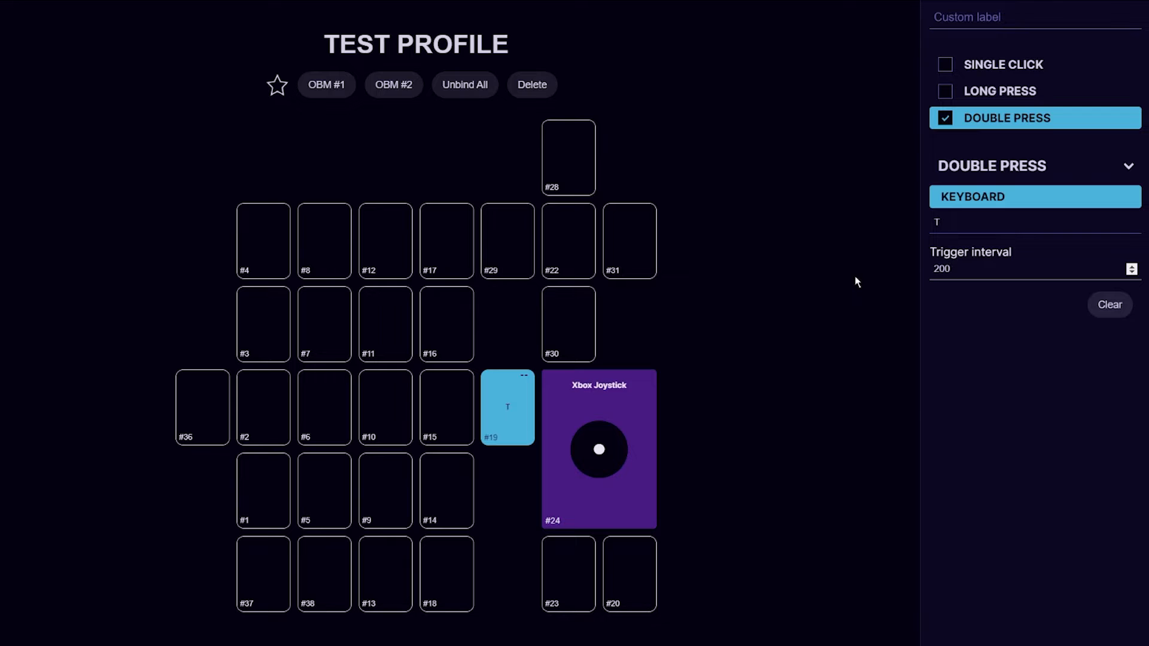
type("50")
left_click(857, 282)
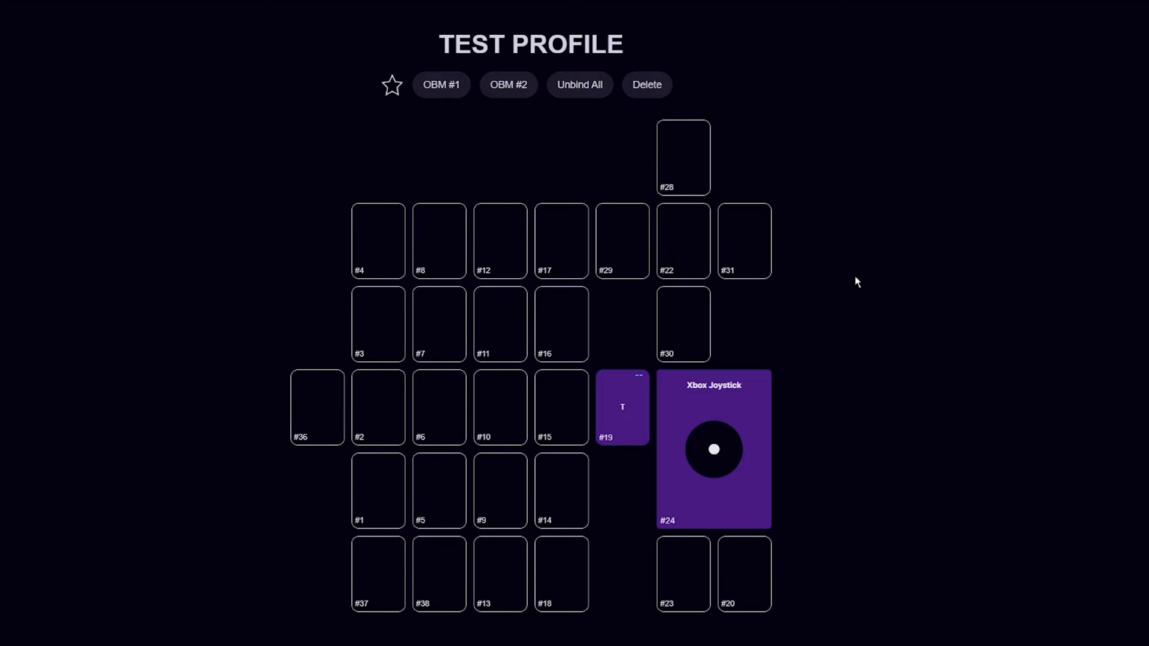
Enable single click and long press on button #19 as well, and bind the single click to the keyboard key R.
left_click(616, 434)
left_click(947, 65)
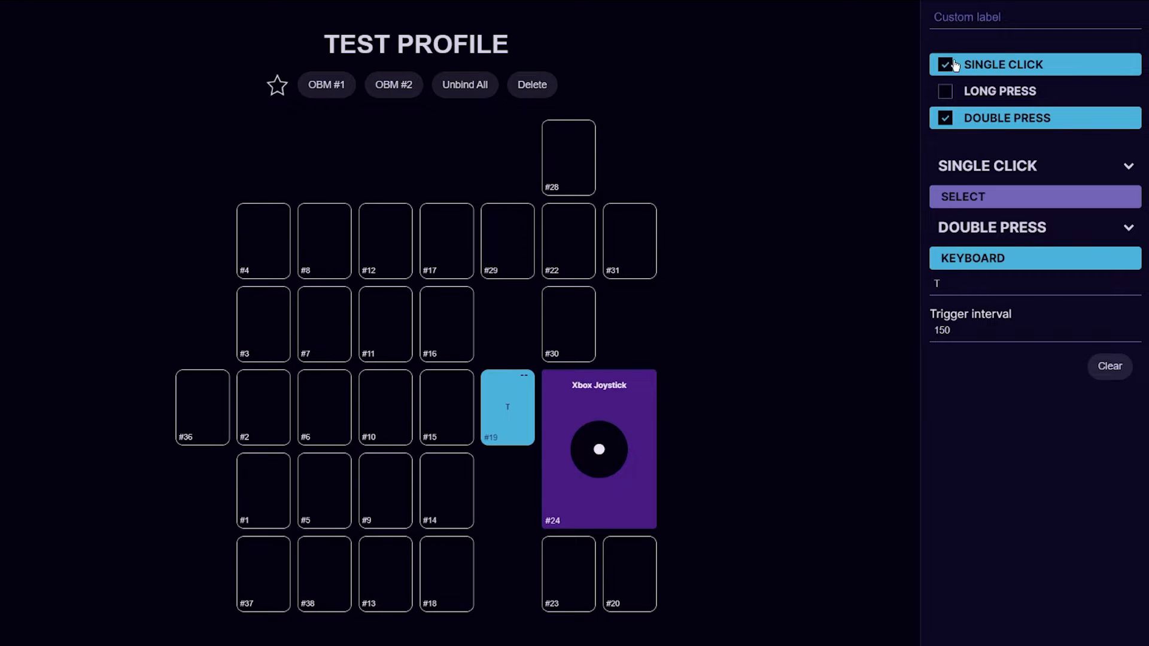
left_click(948, 92)
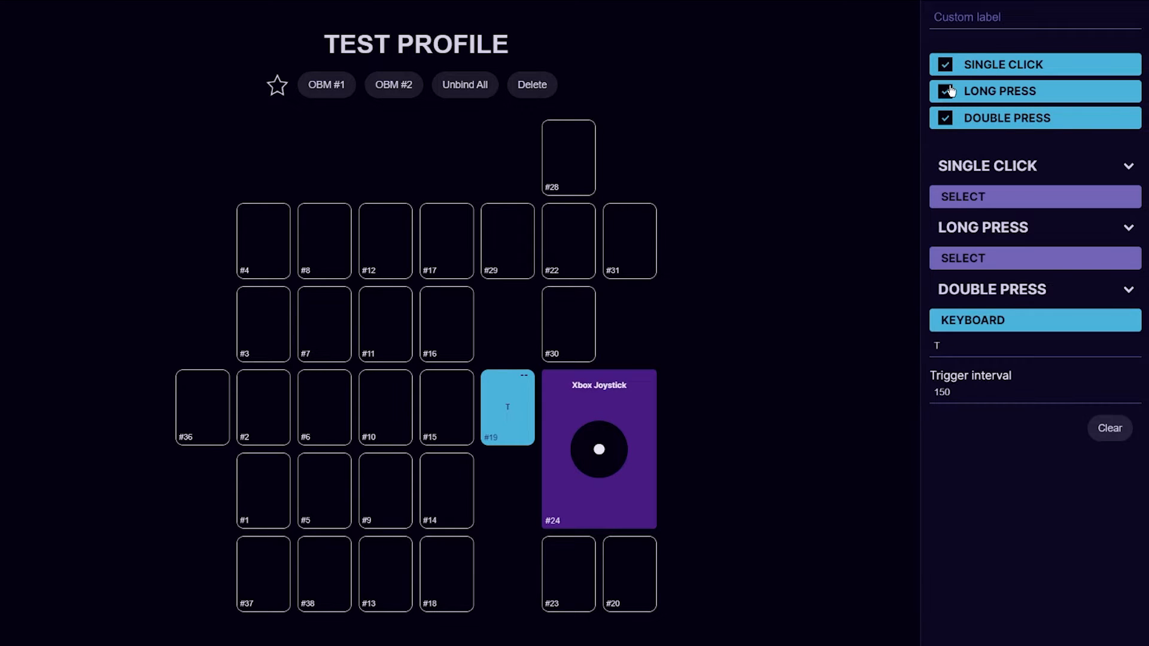
left_click(979, 198)
left_click(979, 223)
left_click(957, 230)
key("r")
Bind the long press of button #19 to the keyboard key U and open its trigger delay for editing.
left_click(969, 338)
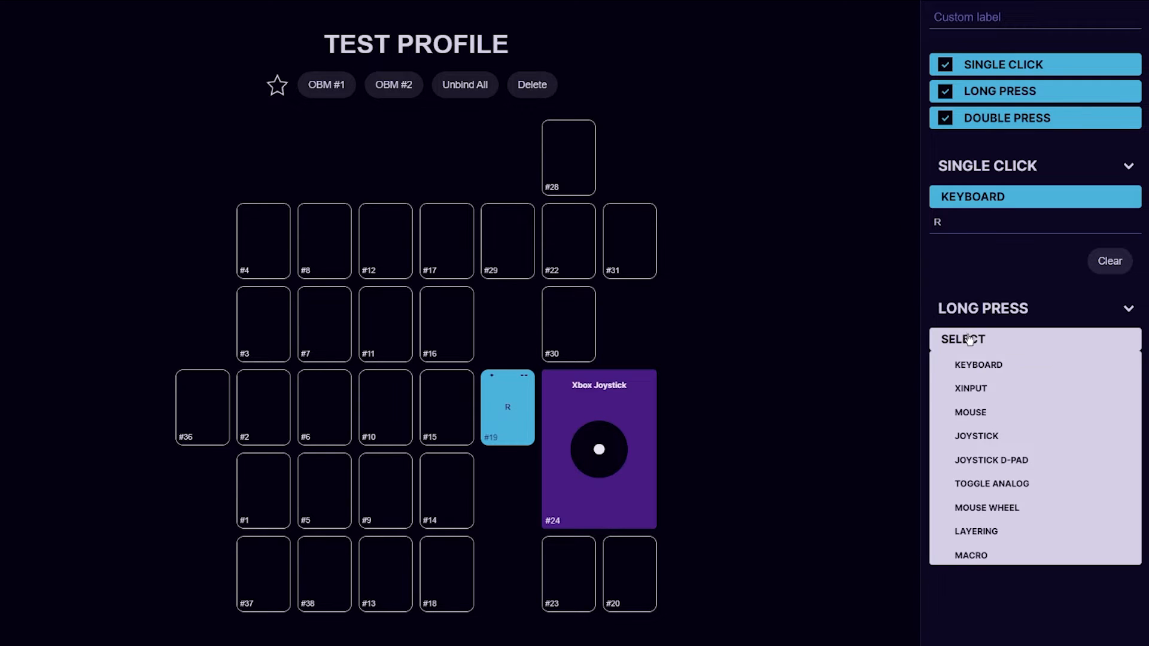
left_click(972, 363)
left_click(968, 362)
key("u")
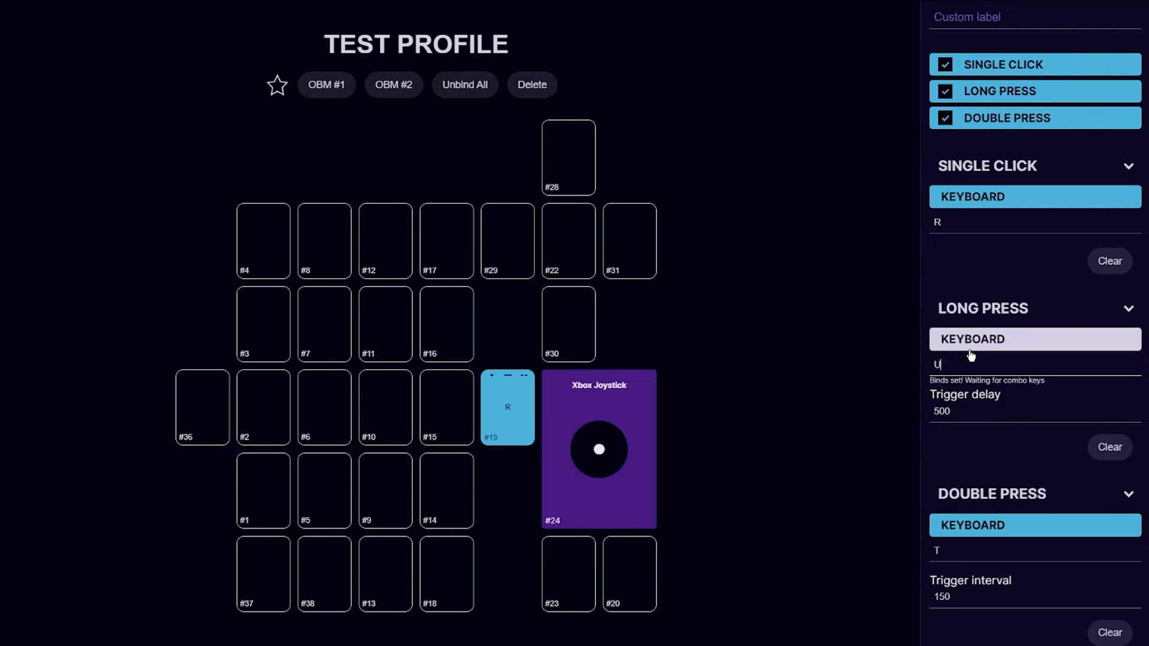
left_click(843, 435)
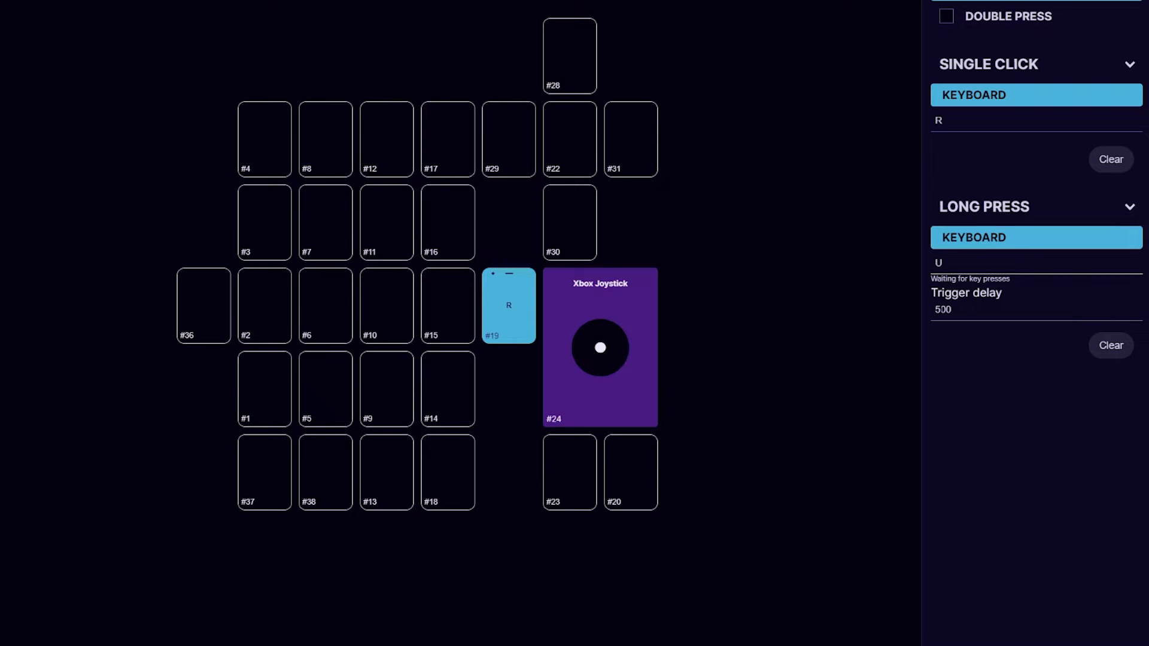
left_click(969, 308)
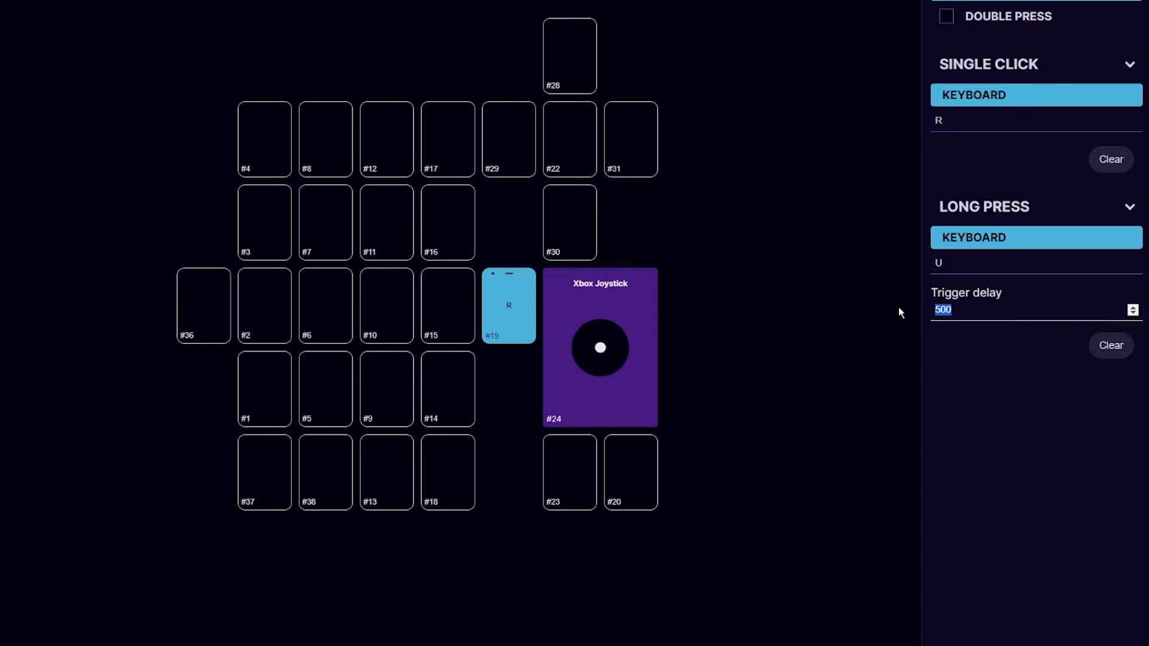
left_click(899, 307)
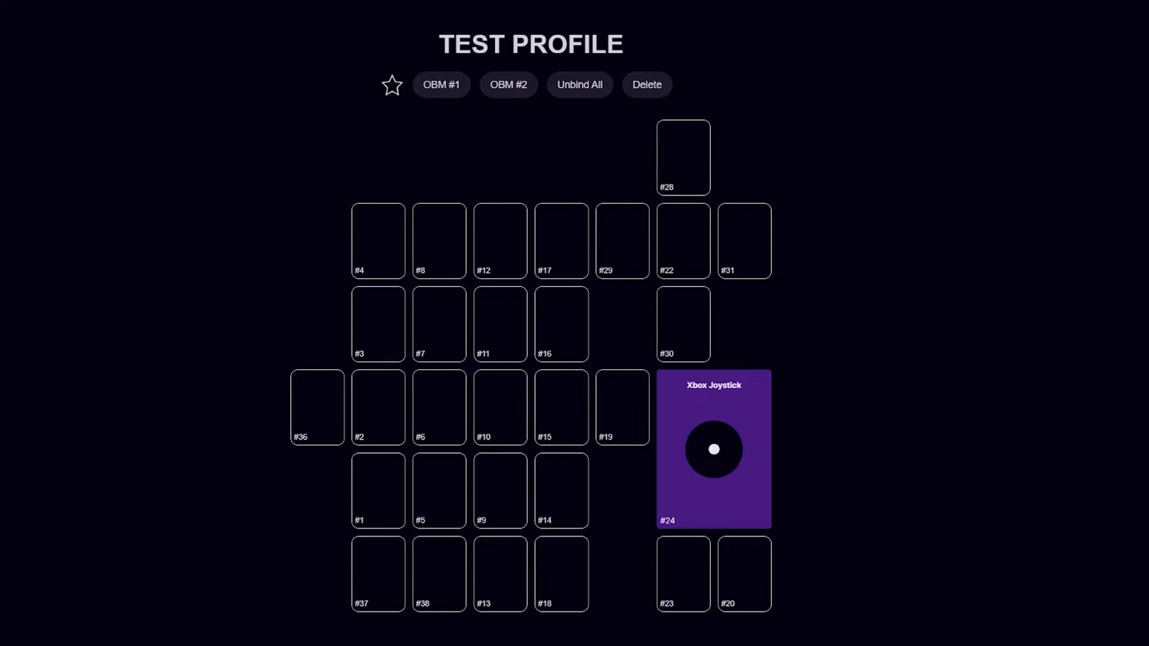
Bind the single click of button #19 to the keyboard combination Shift + Ctrl + Q + C + S.
left_click(622, 419)
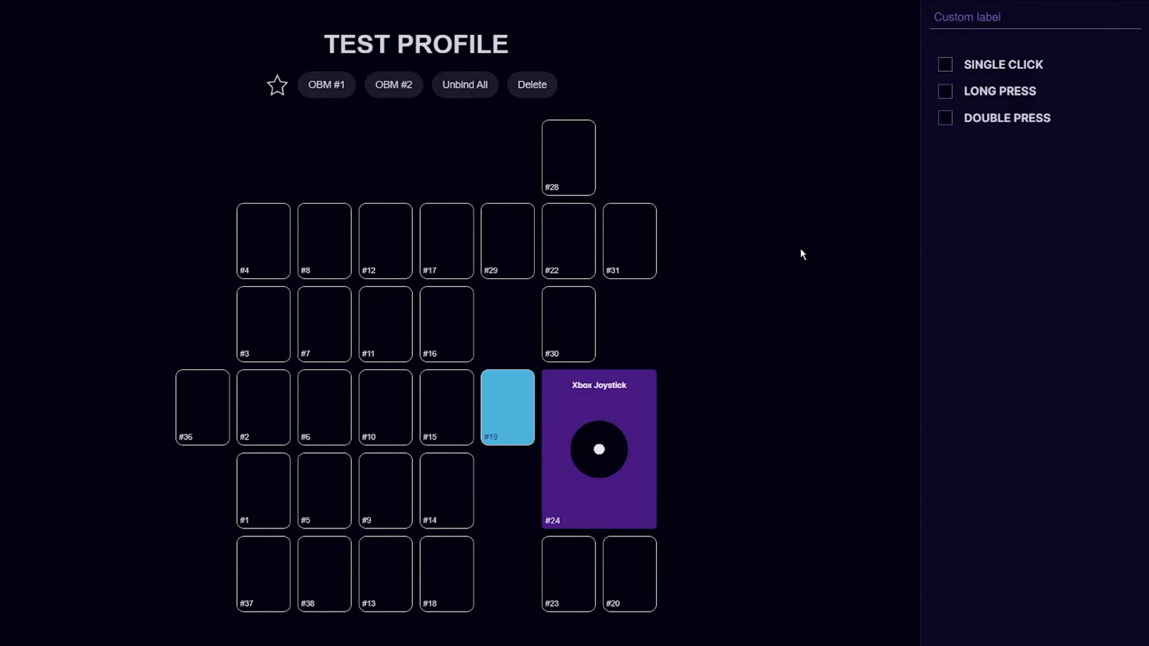
left_click(945, 66)
left_click(954, 200)
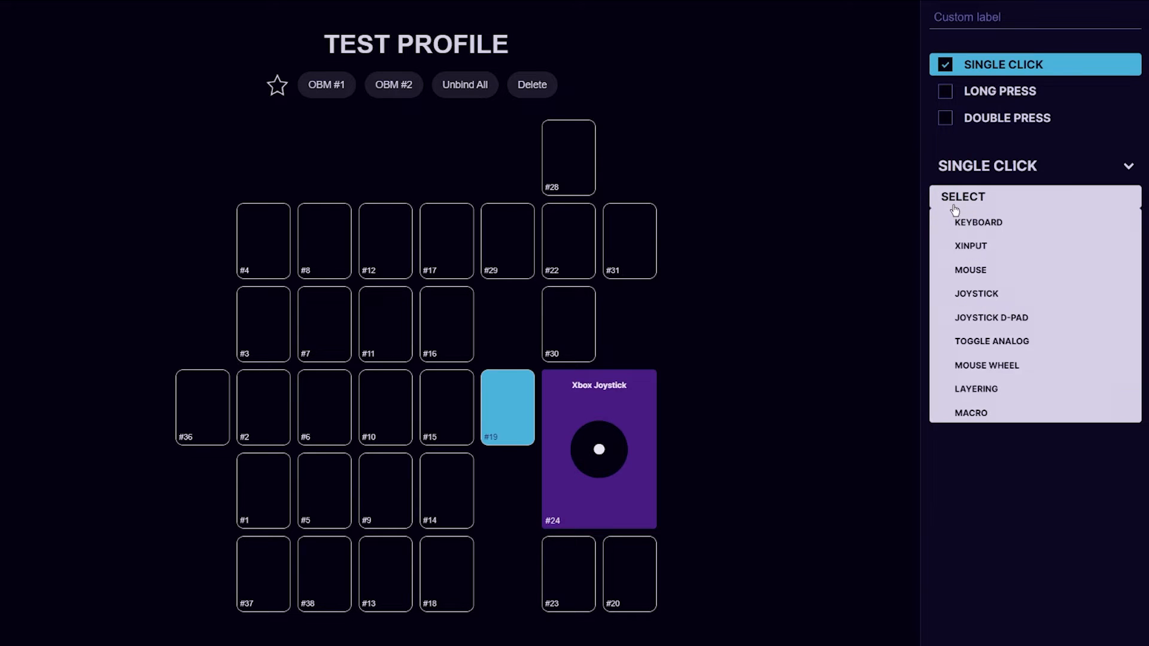
left_click(962, 219)
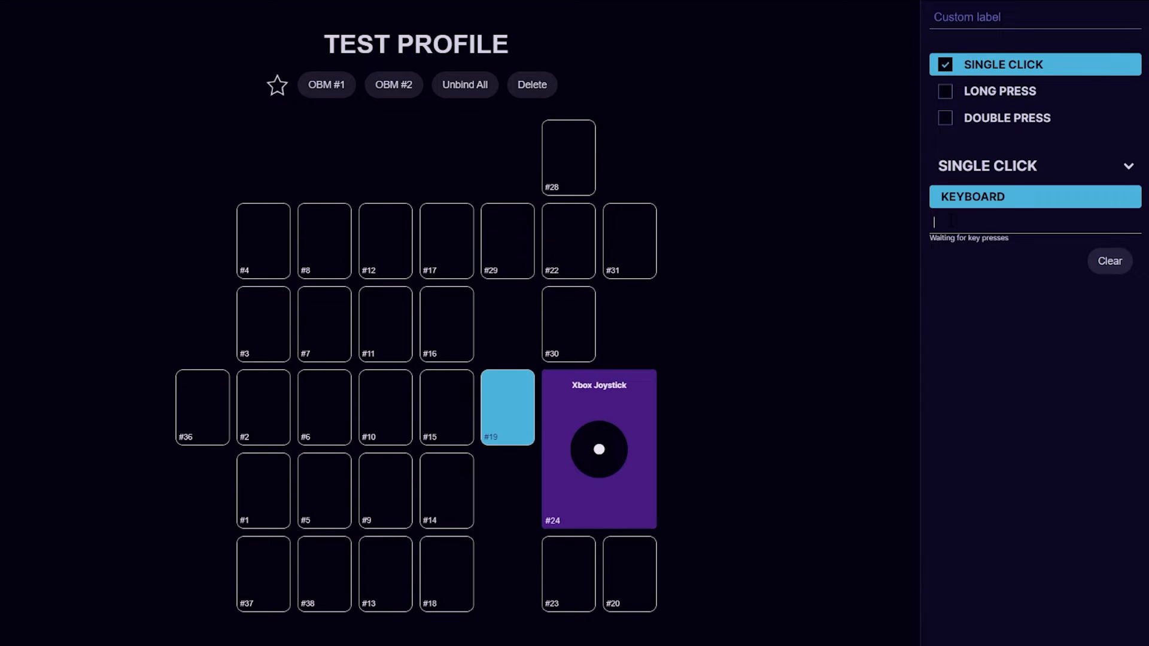
key("q")
key("shift+ctrl+c+s")
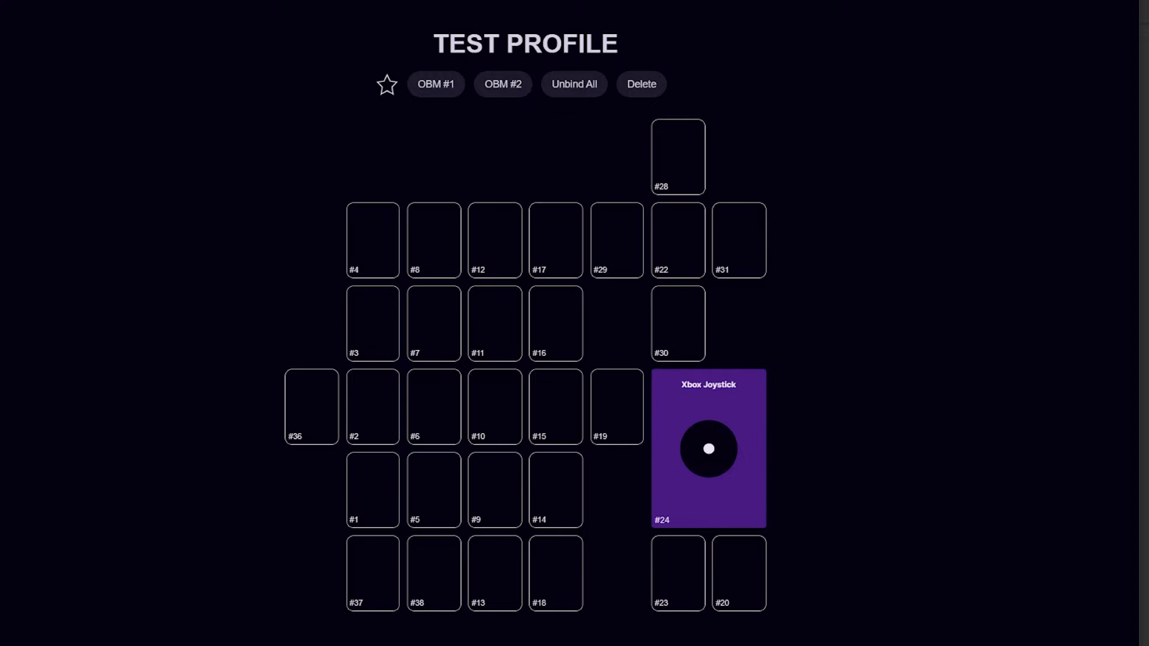
Open the mode choices of joystick #24 and look through PCGamingWiki's list of games that support simultaneous input.
left_click(745, 487)
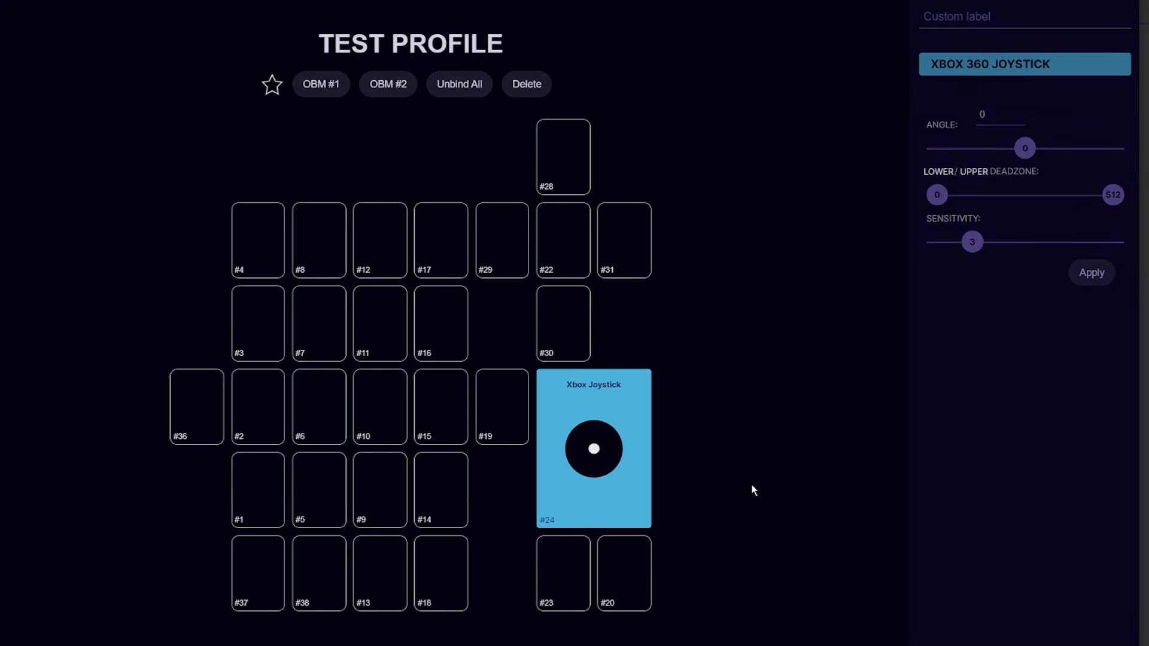
left_click(975, 62)
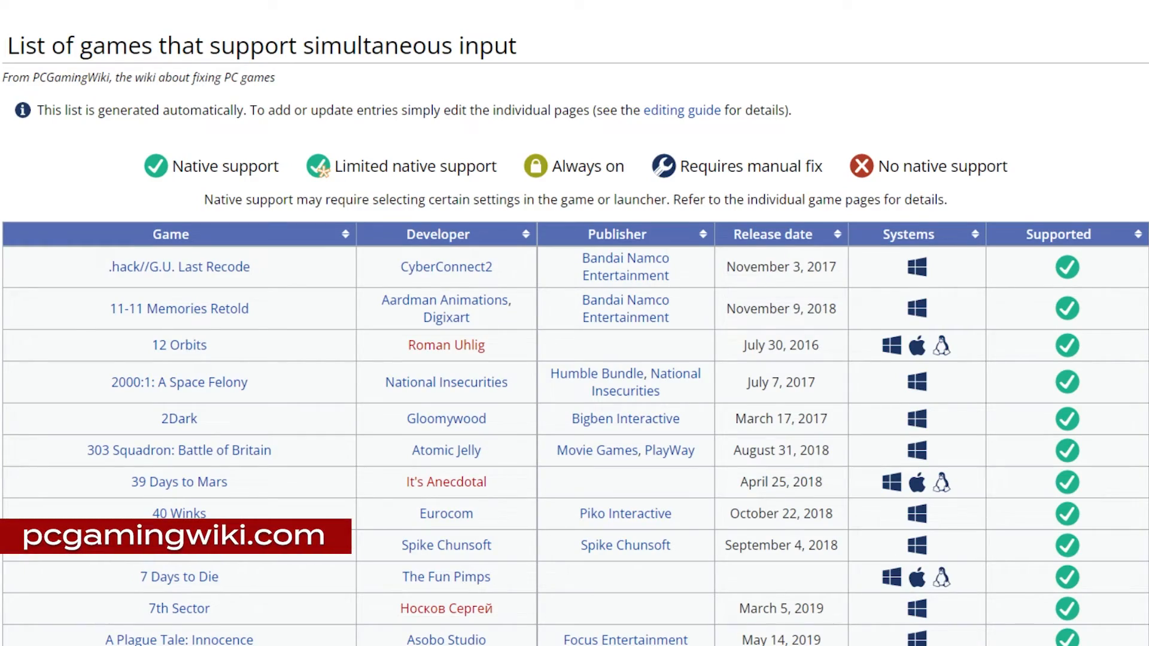
scroll(575, 323, "down", 10)
scroll(574, 323, "down", 20)
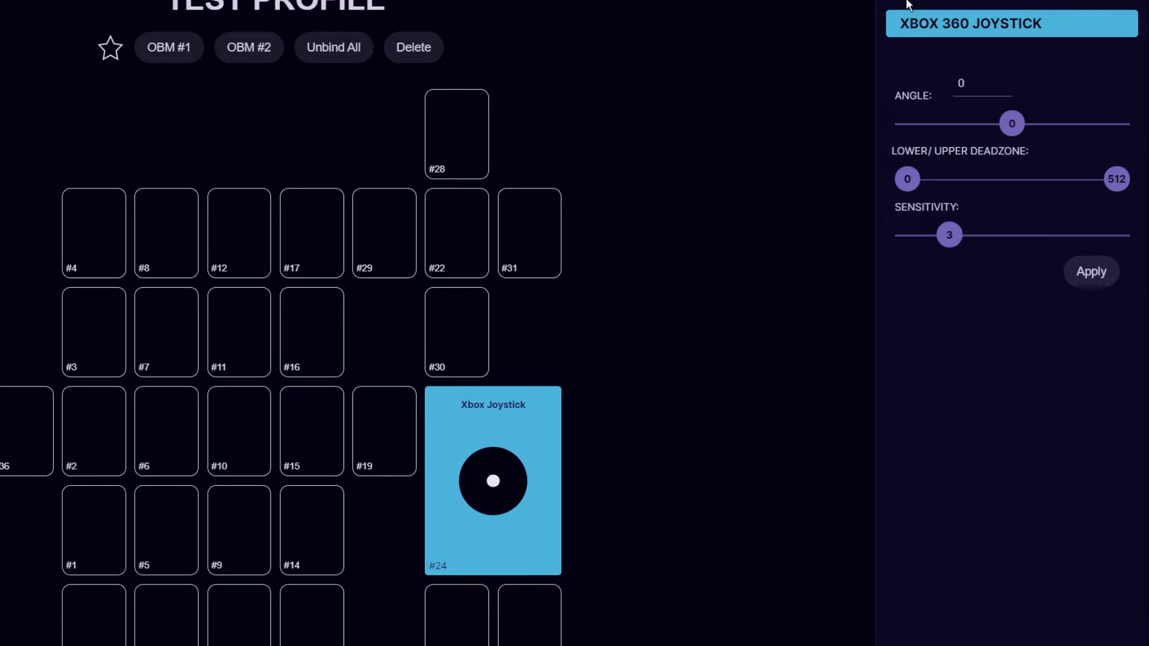
Switch joystick #24 to the Keyboard mode with W, A, S and D and apply it.
left_click(976, 20)
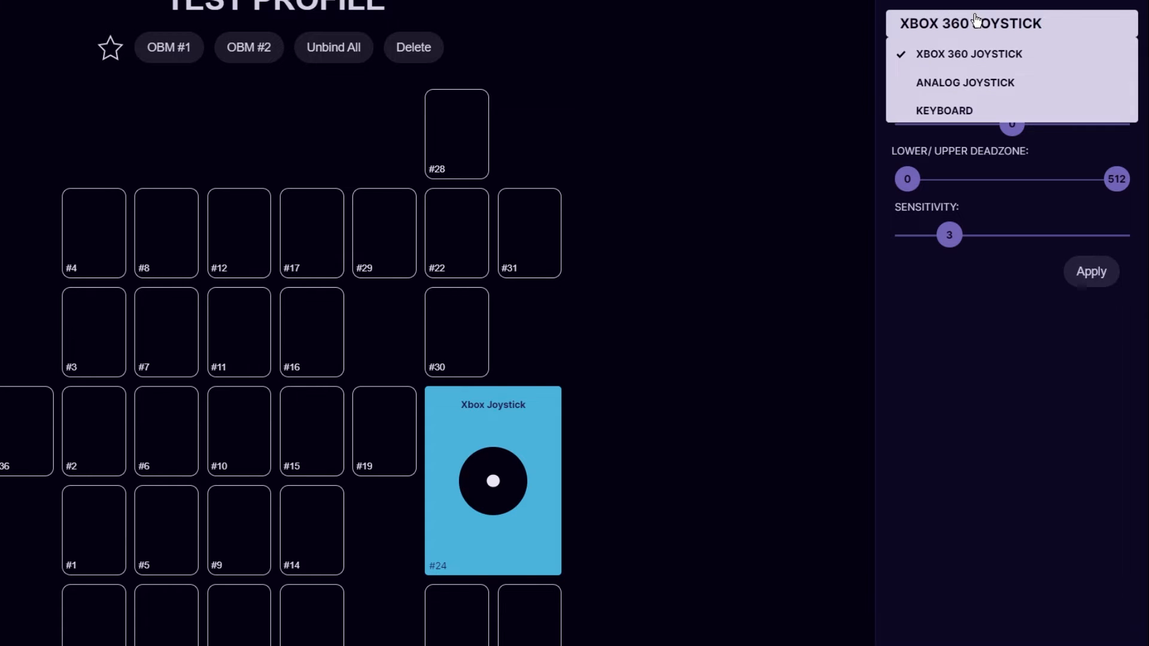
left_click(953, 113)
left_click(1091, 565)
left_click(718, 589)
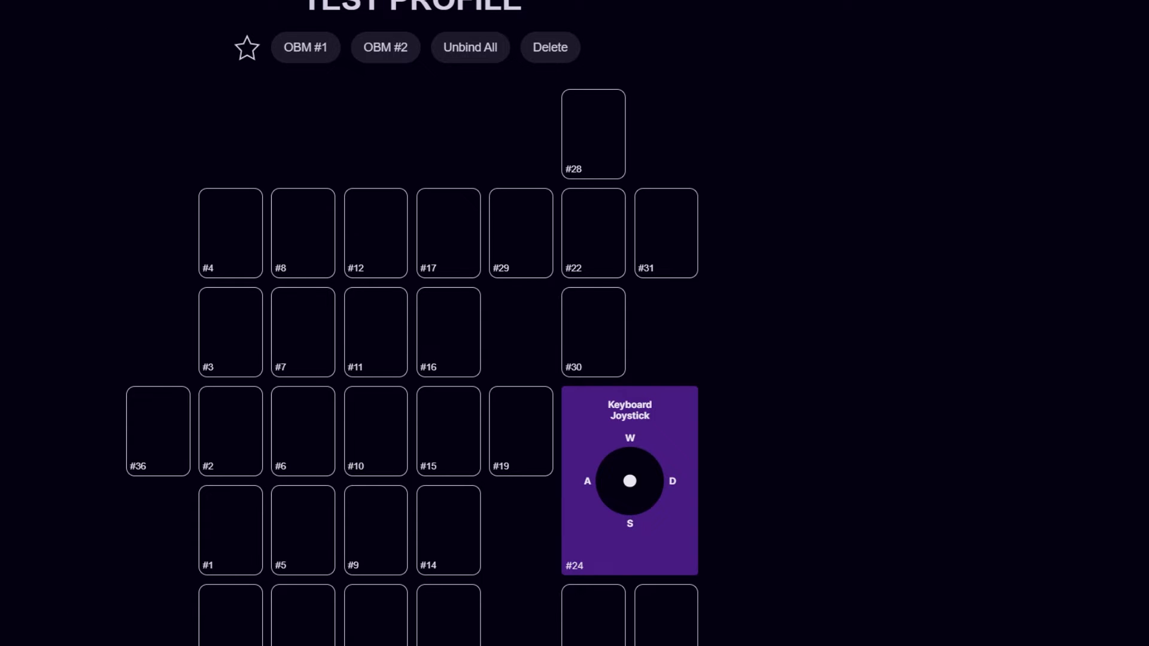
Switch joystick #24 to the Analog Joystick mode and apply it.
left_click(651, 426)
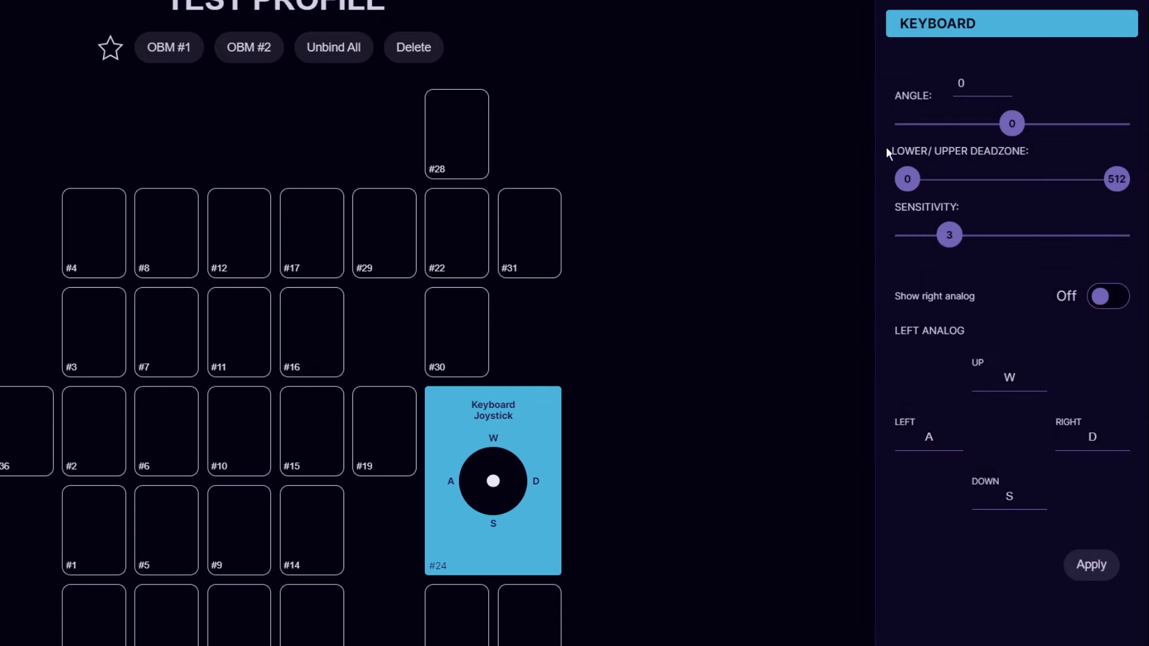
left_click(953, 22)
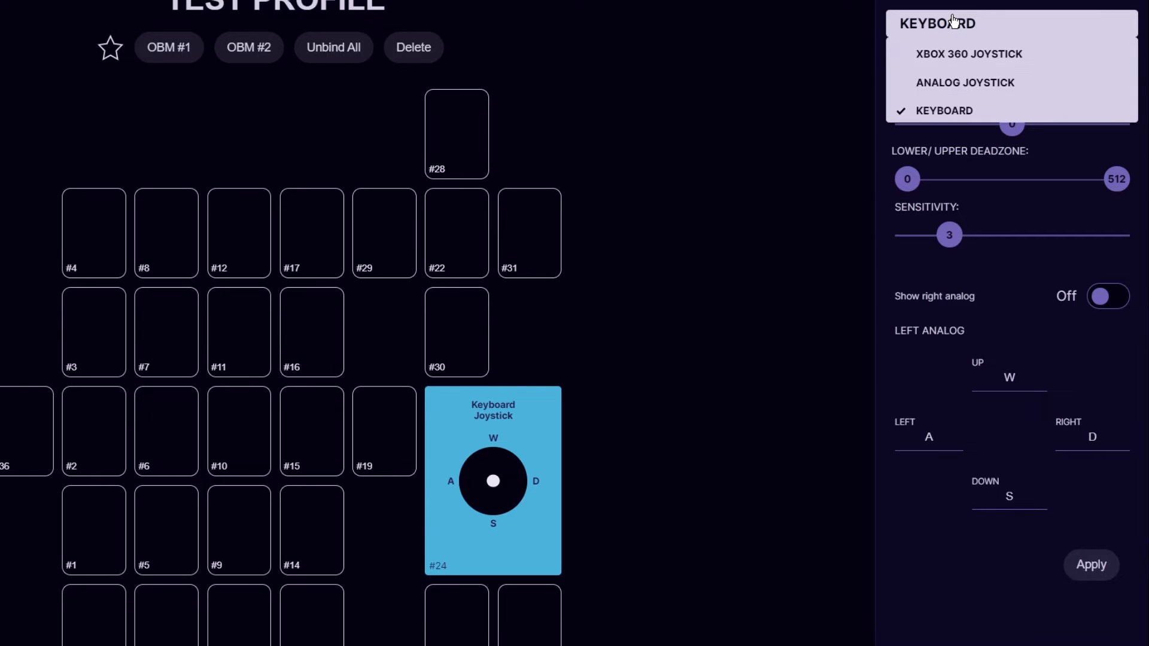
left_click(943, 83)
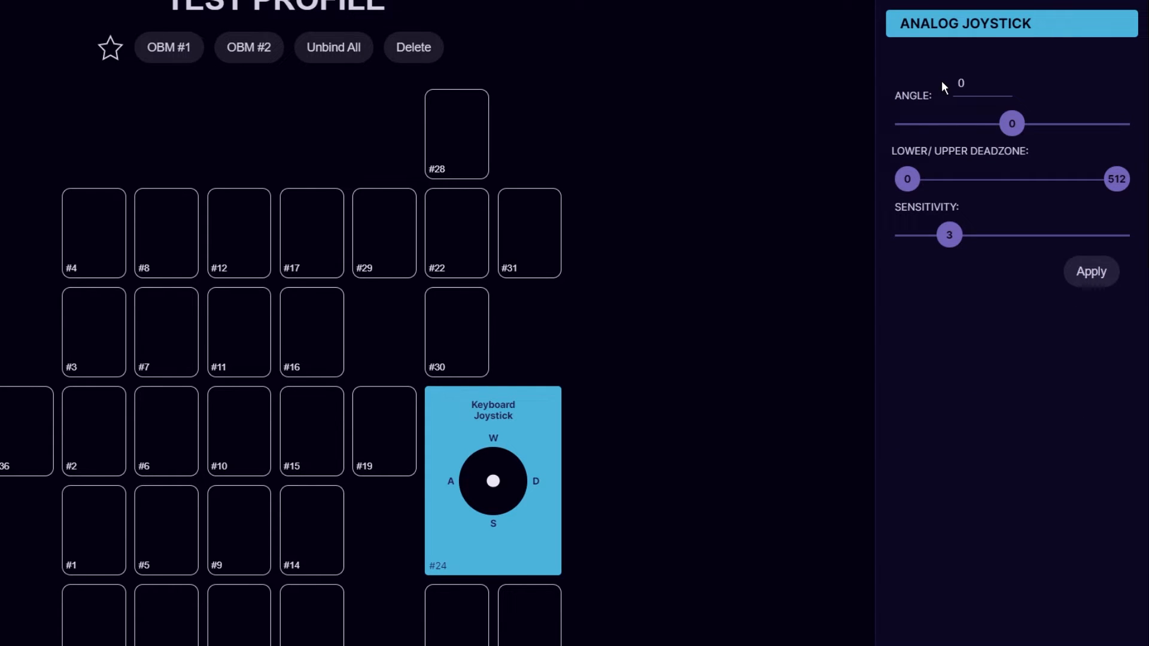
left_click(1100, 284)
left_click(809, 473)
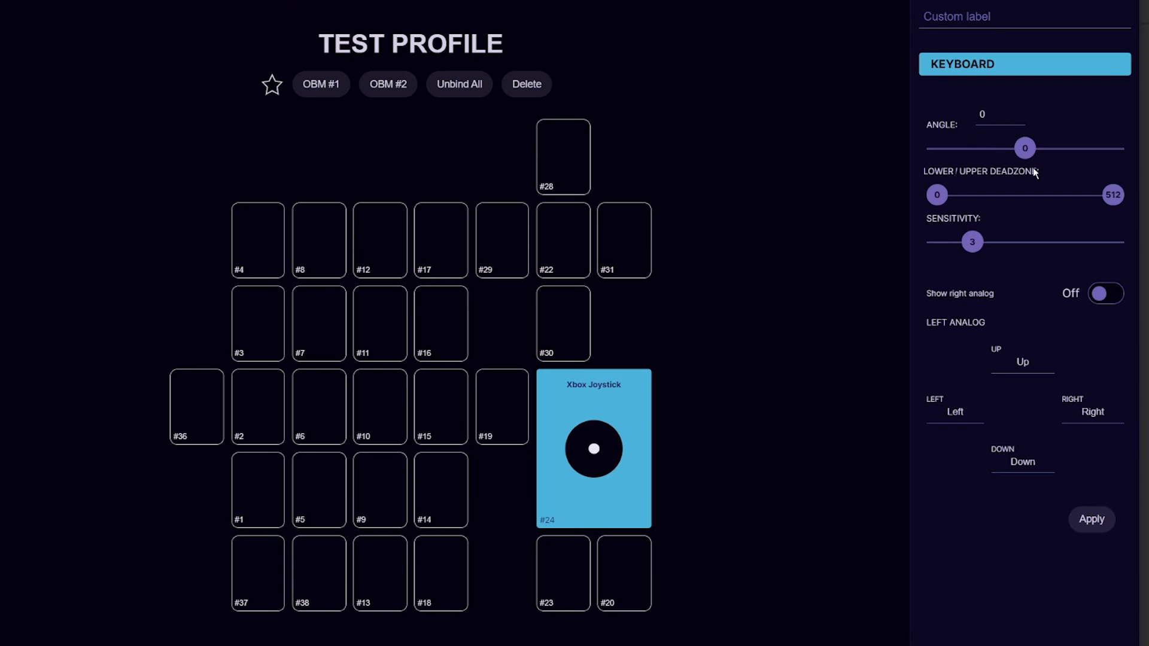
Set joystick #24's angle to -54, narrow its lower and upper deadzone range and raise its sensitivity.
left_click_drag(1024, 147, 999, 149)
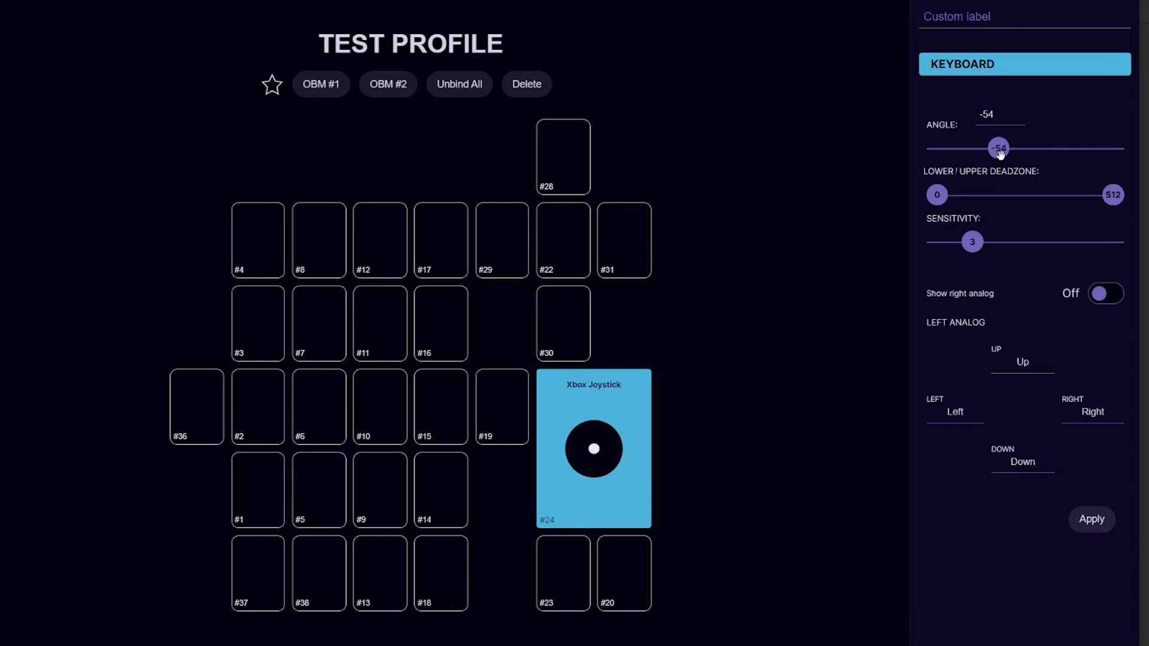
mouse_move(937, 193)
left_mouse_down()
mouse_move(969, 195)
mouse_move(951, 195)
left_mouse_up()
left_click_drag(1117, 193, 1029, 194)
left_click_drag(971, 242, 1077, 241)
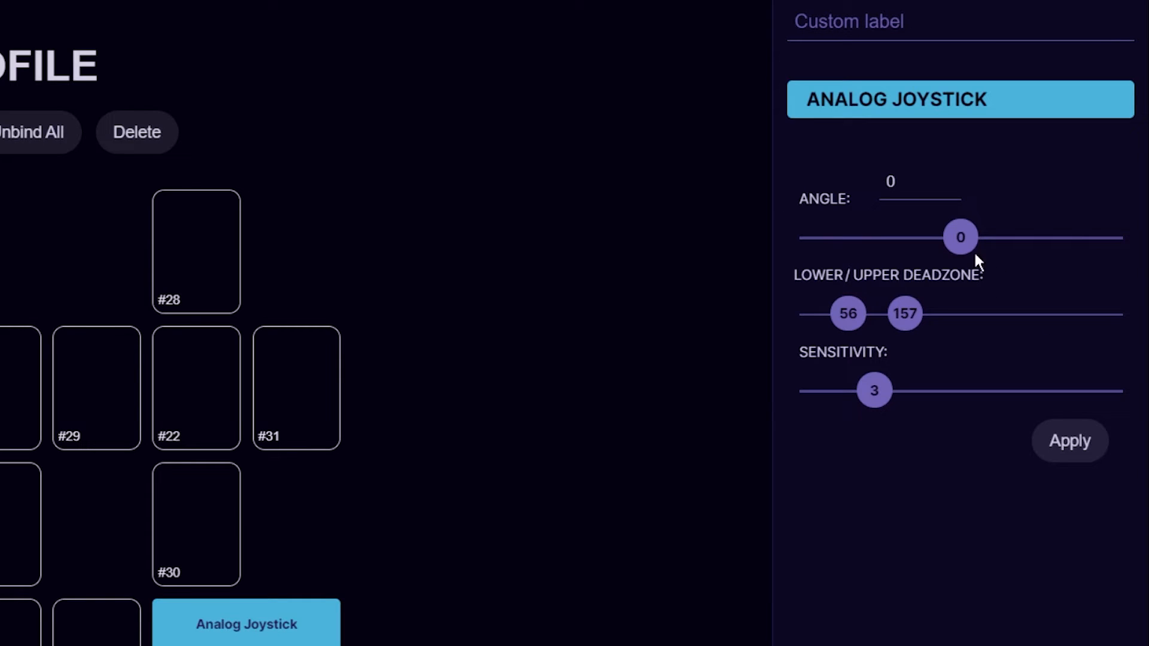
Turn the analog joystick's angle up to 180, reset it to 0 and apply the settings.
left_click_drag(975, 256, 1095, 277)
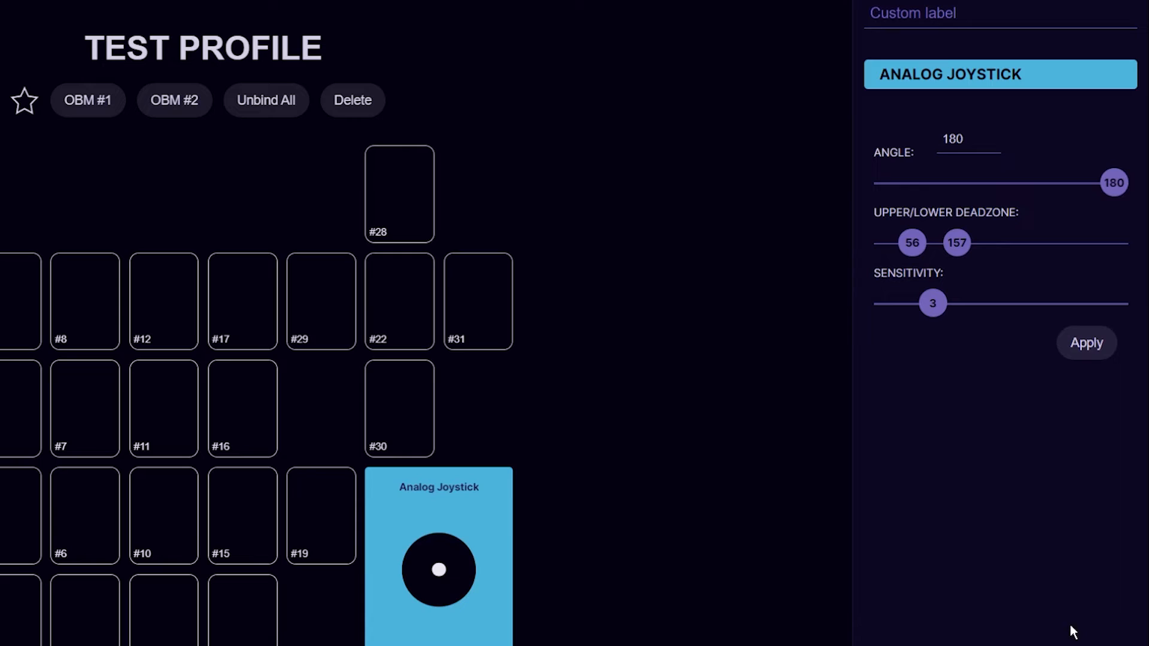
double_click(953, 139)
type("0")
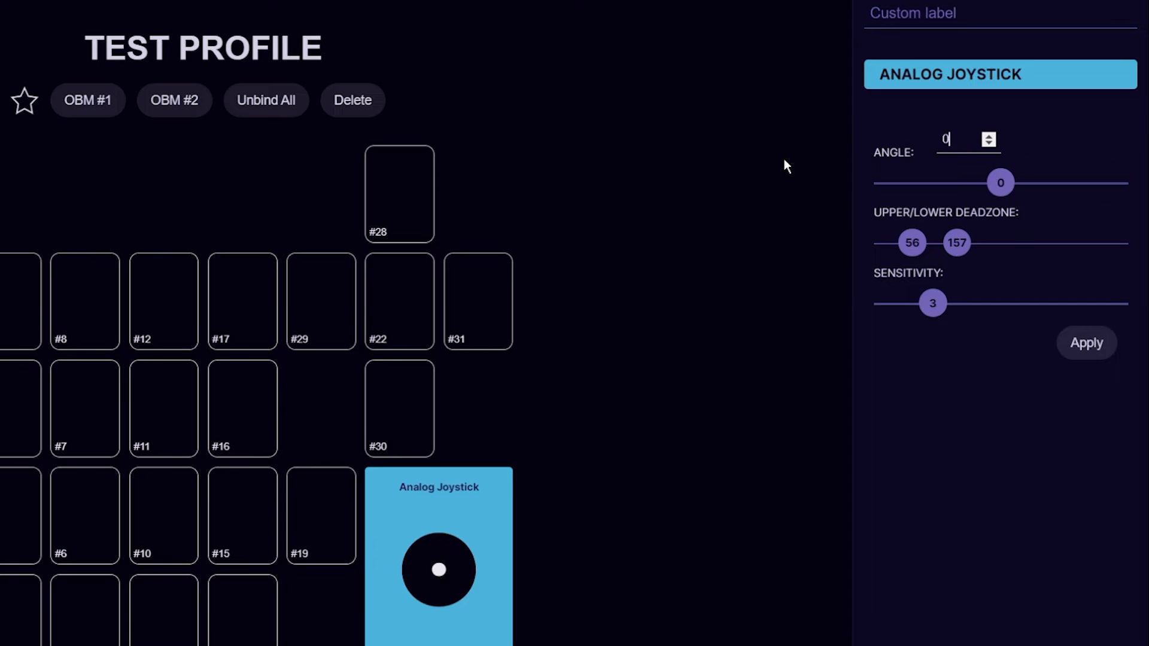
left_click(1102, 342)
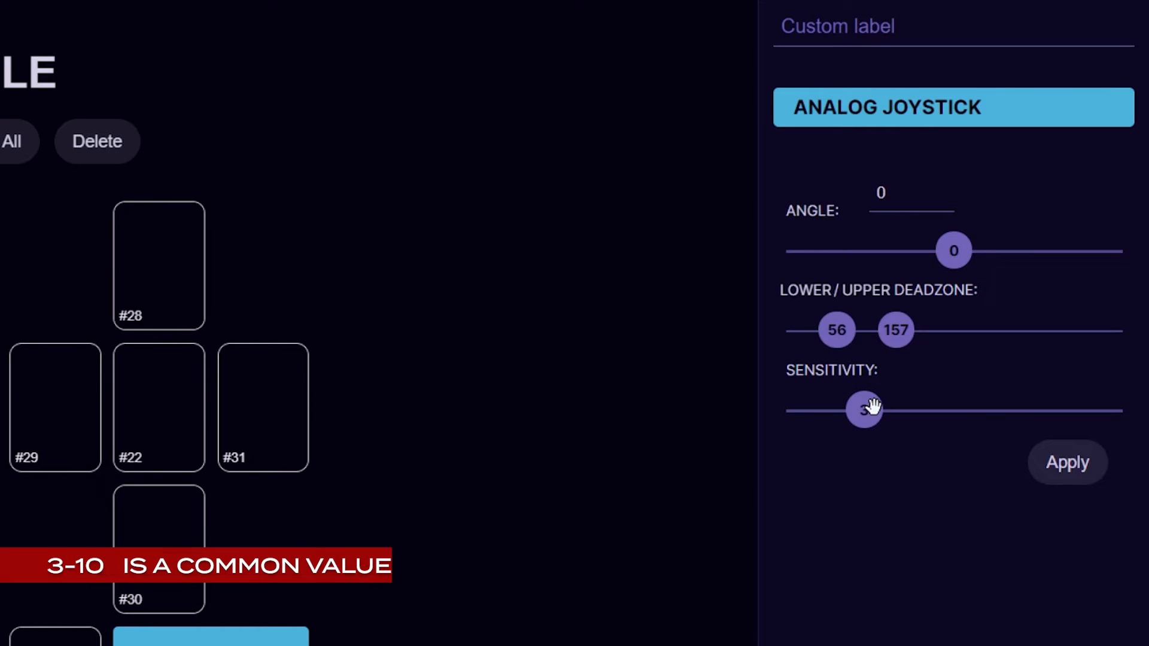
left_click_drag(866, 407, 870, 435)
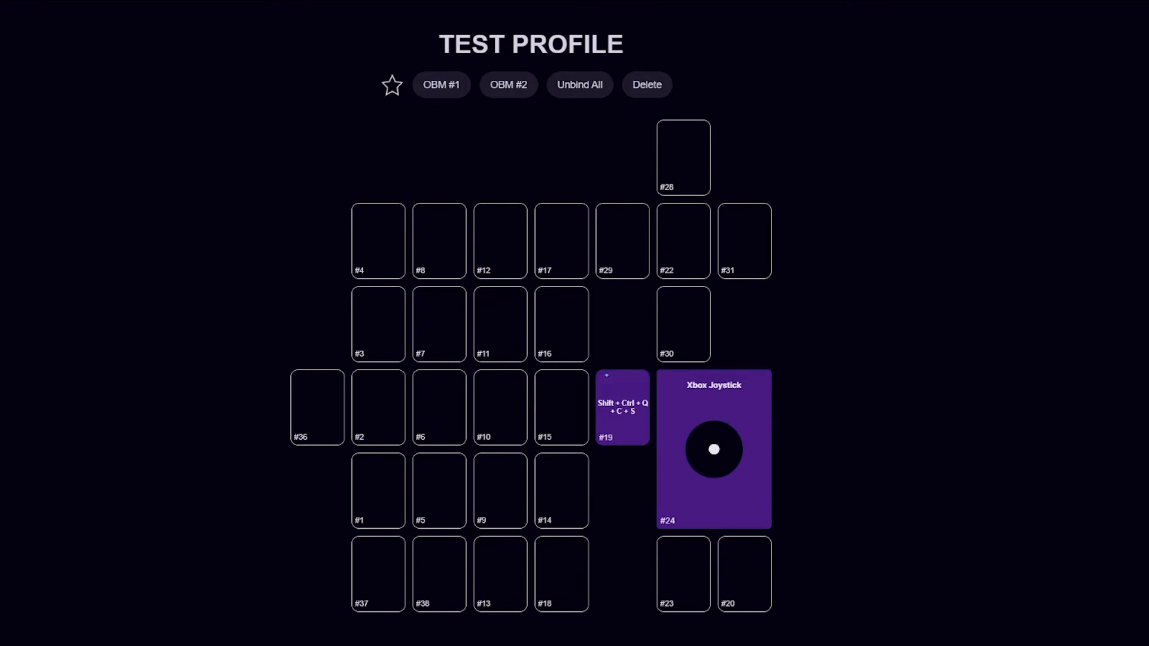
Bind button #15's single click to the XInput B button.
left_click(569, 433)
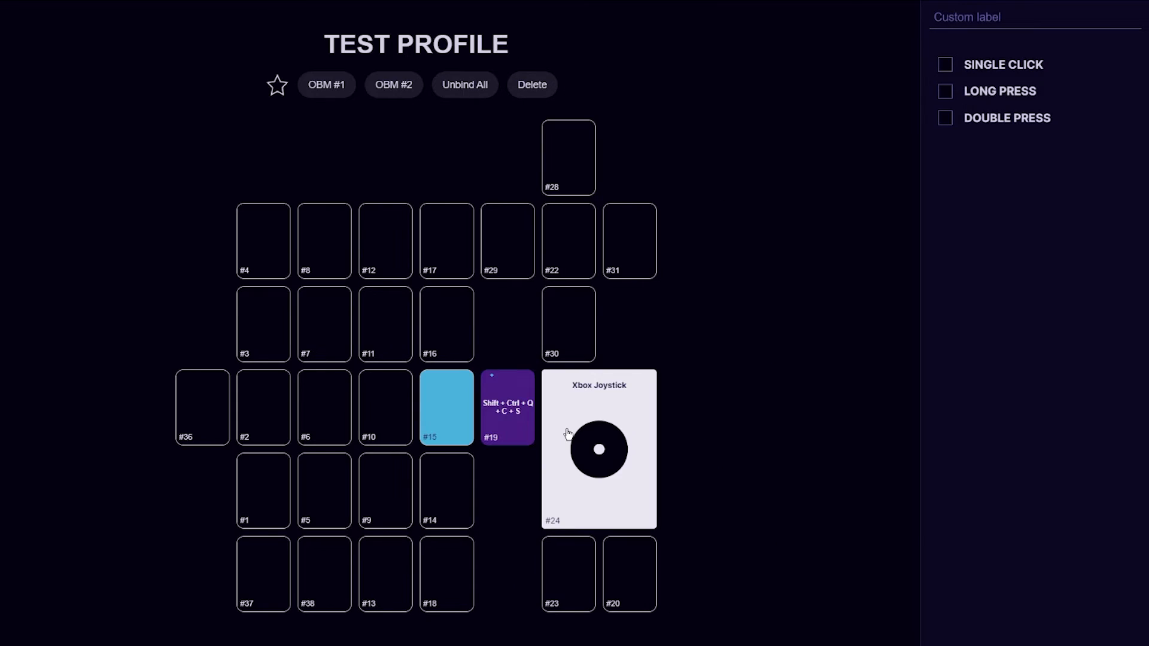
left_click(944, 65)
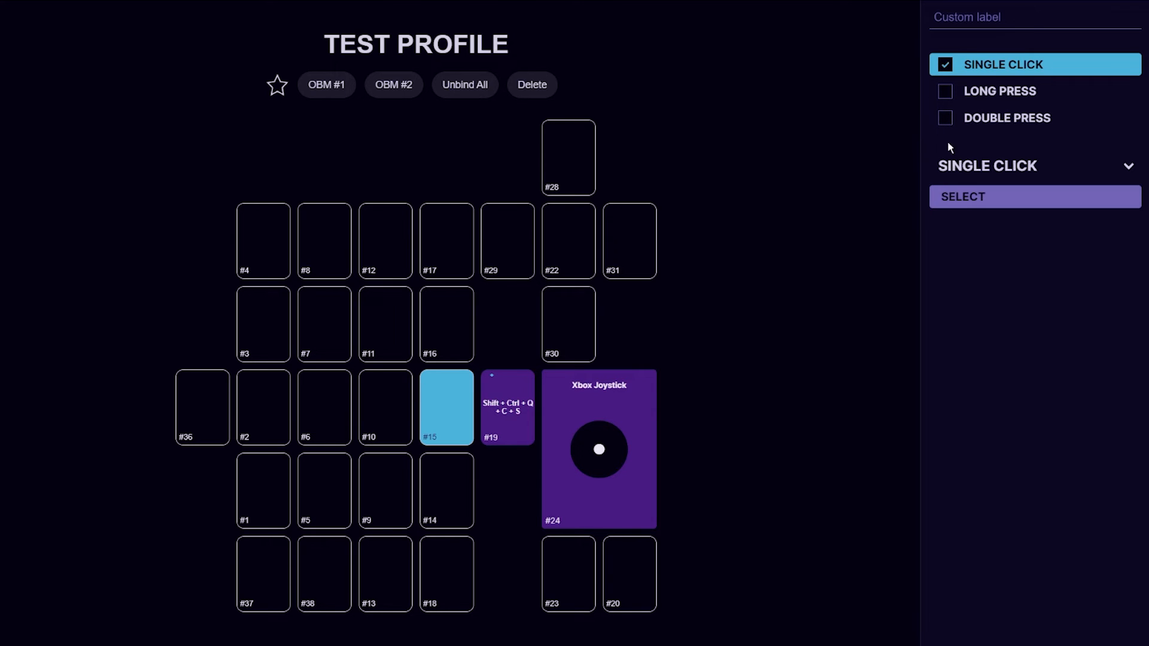
left_click(959, 199)
left_click(972, 247)
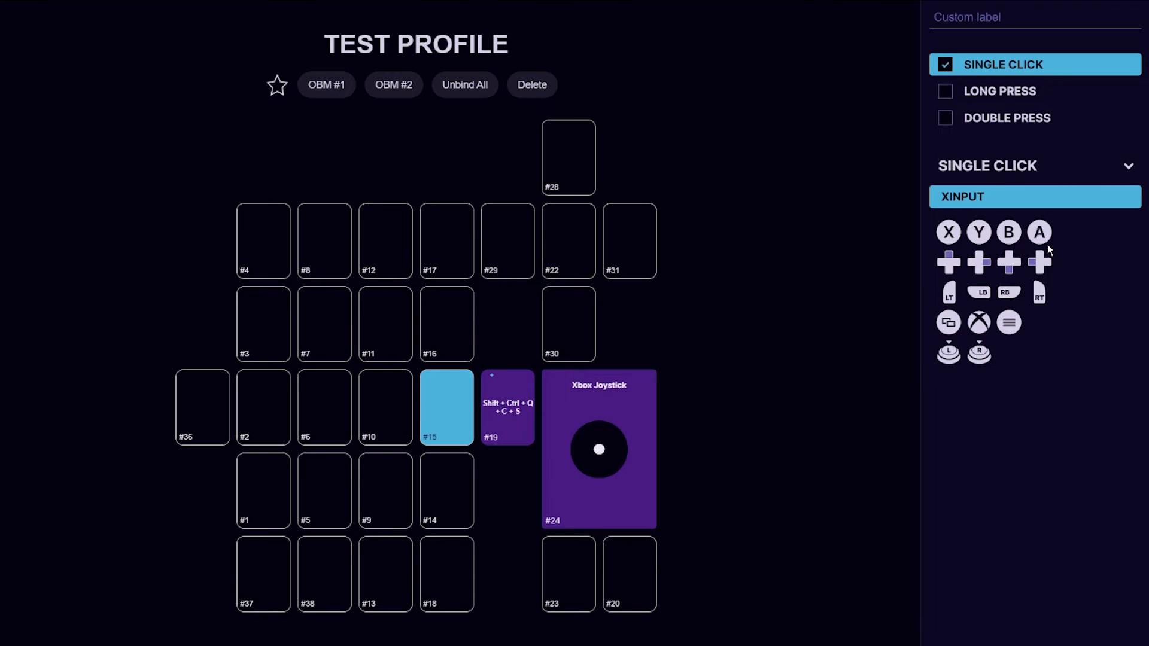
left_click(1010, 232)
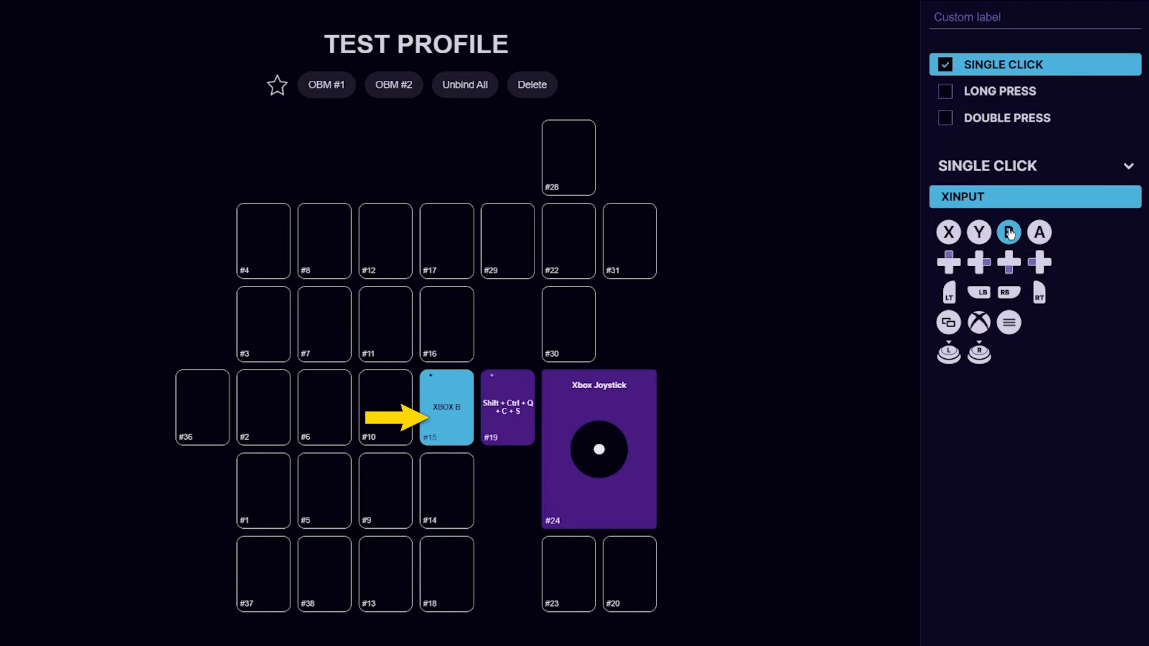
left_click(841, 415)
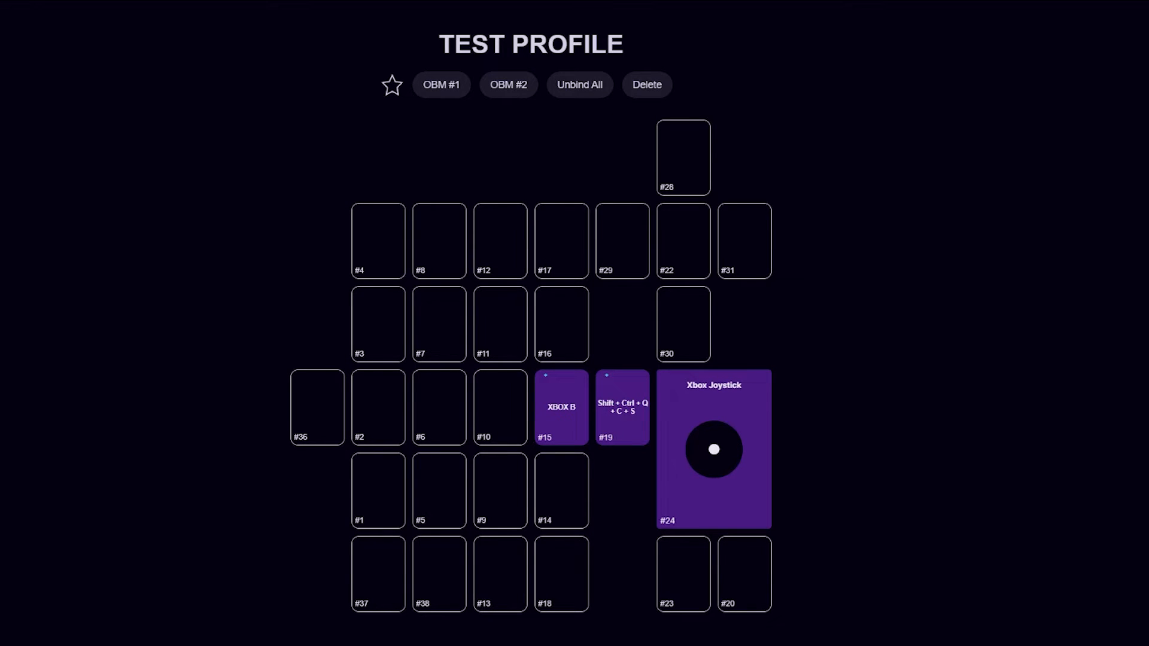
Bind button #14's single click to the left mouse button.
left_click(559, 518)
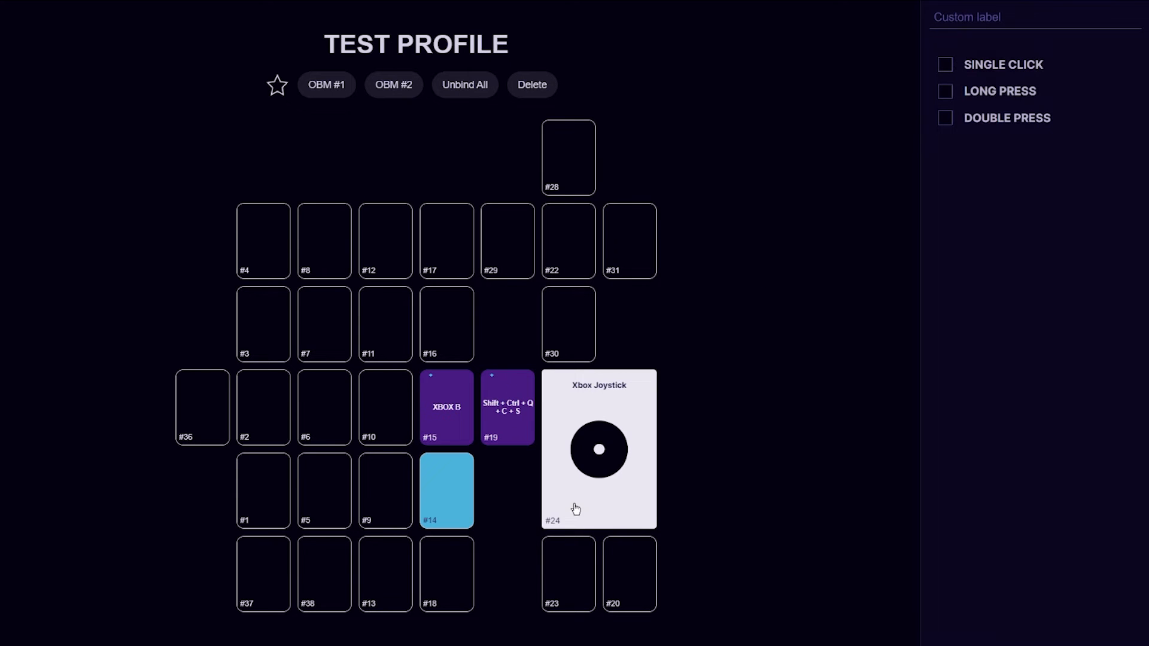
left_click(954, 65)
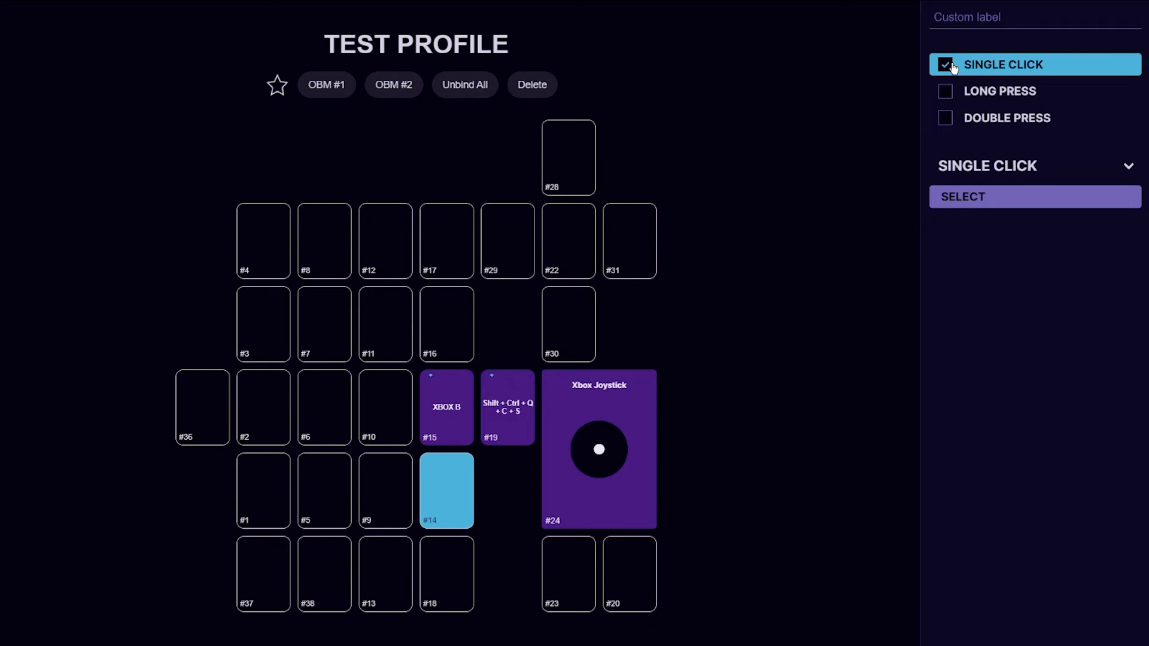
left_click(964, 195)
left_click(1004, 270)
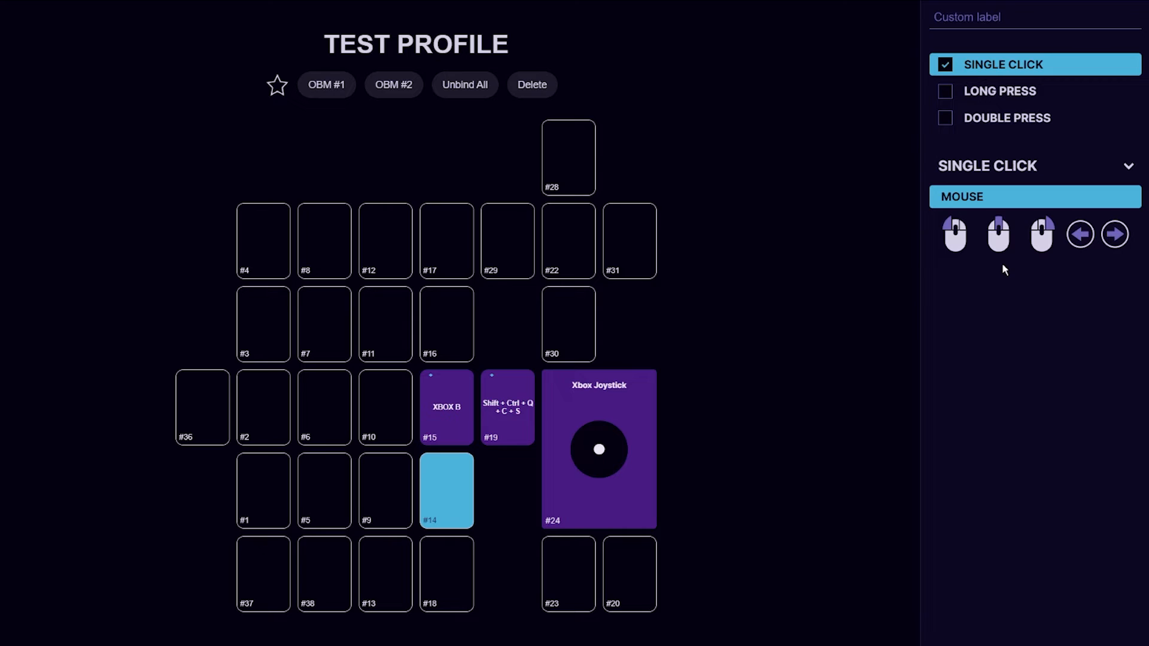
left_click(1005, 240)
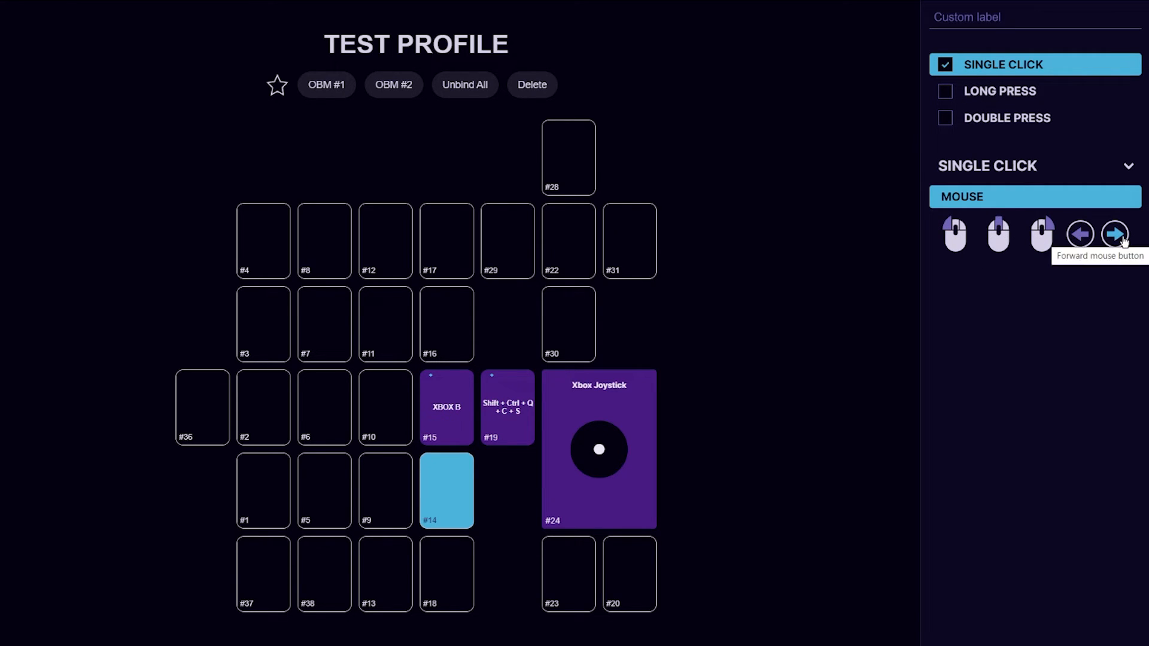
left_click(956, 239)
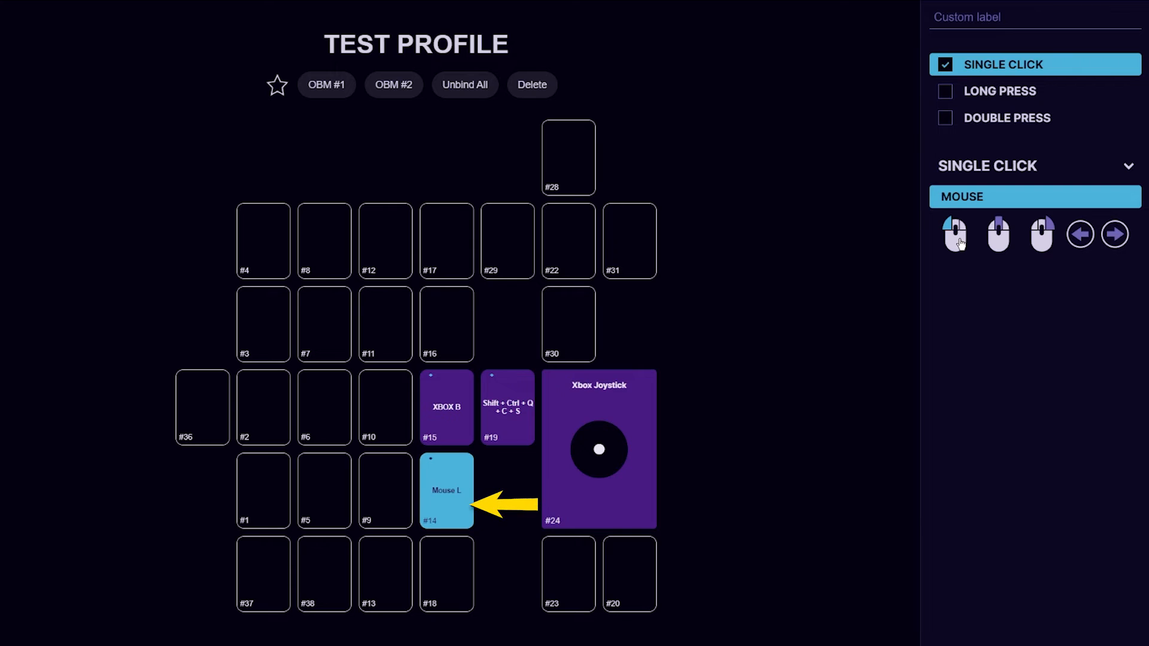
left_click(842, 268)
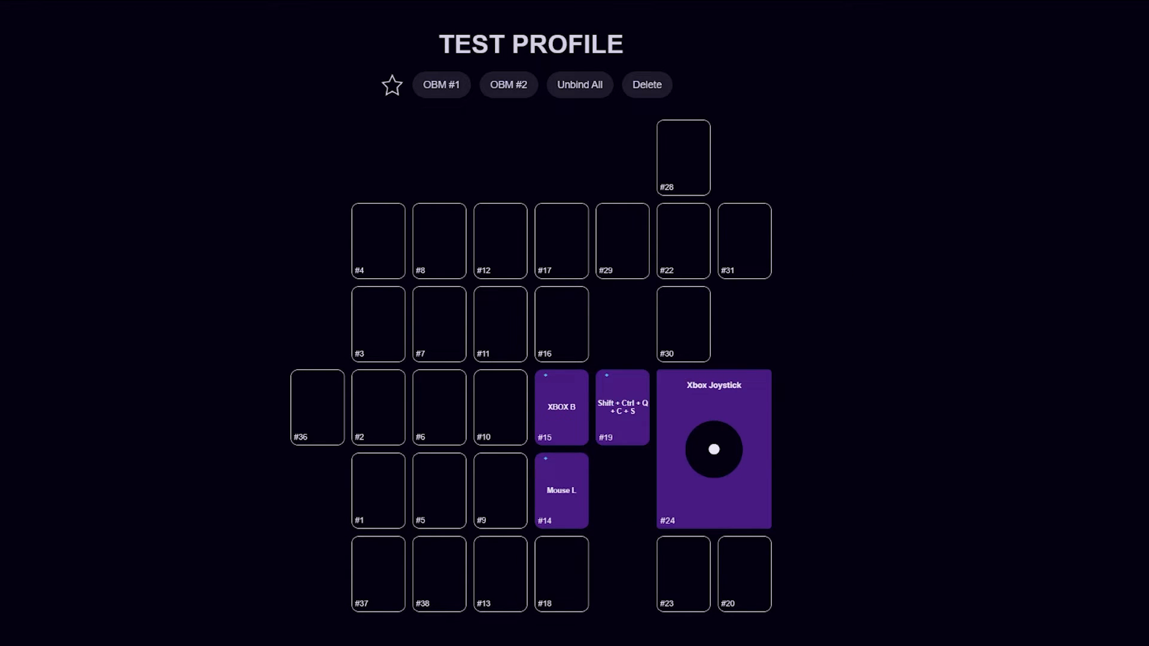
Bind button #16's single click to Joystick button 14.
left_click(571, 343)
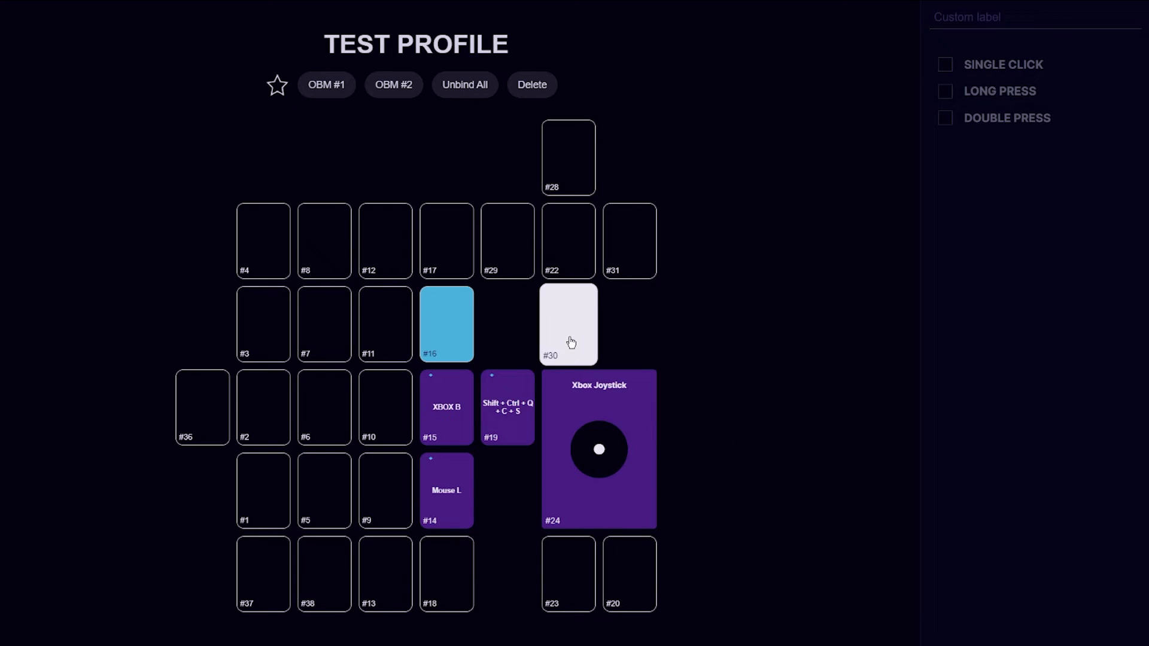
left_click(945, 64)
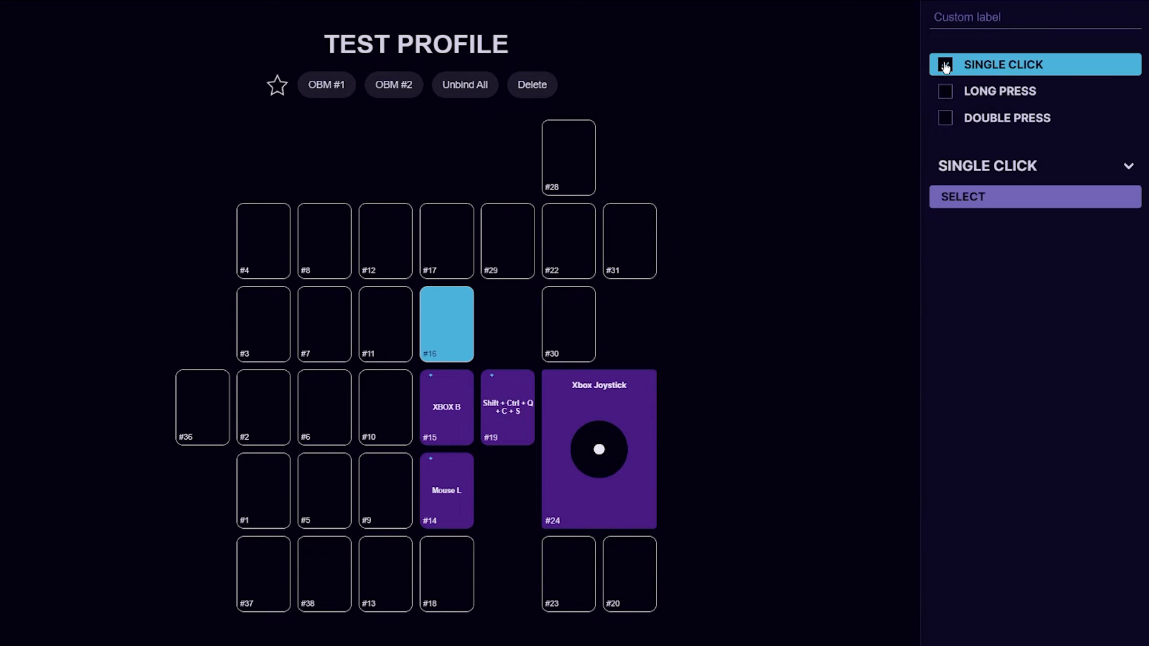
left_click(960, 199)
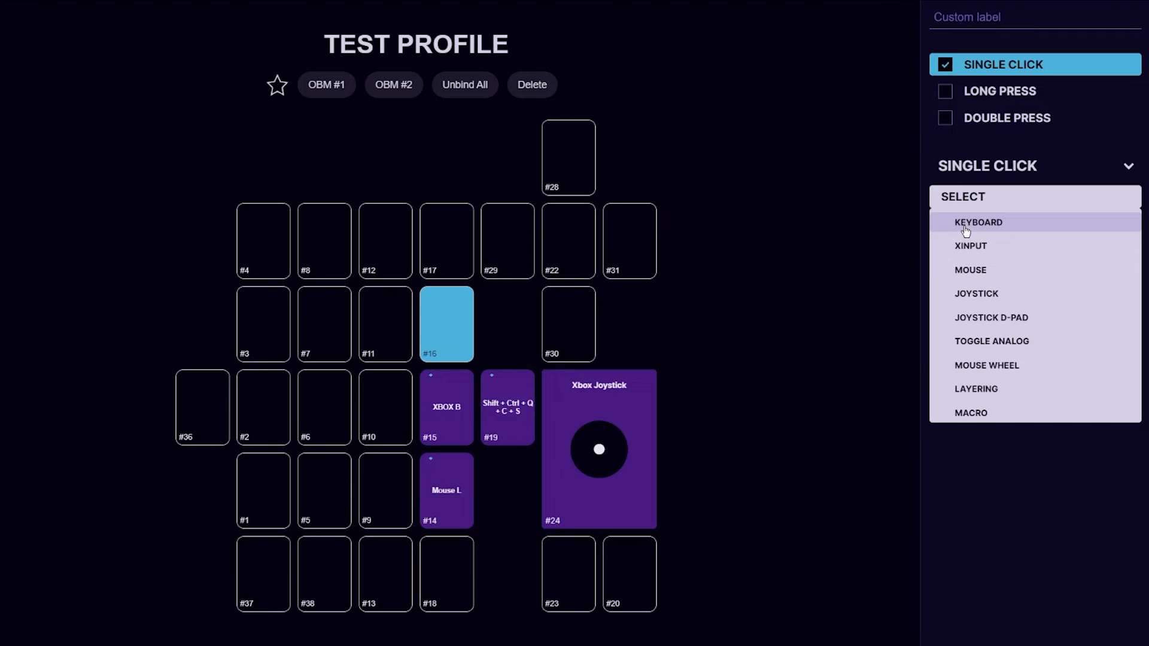
left_click(976, 295)
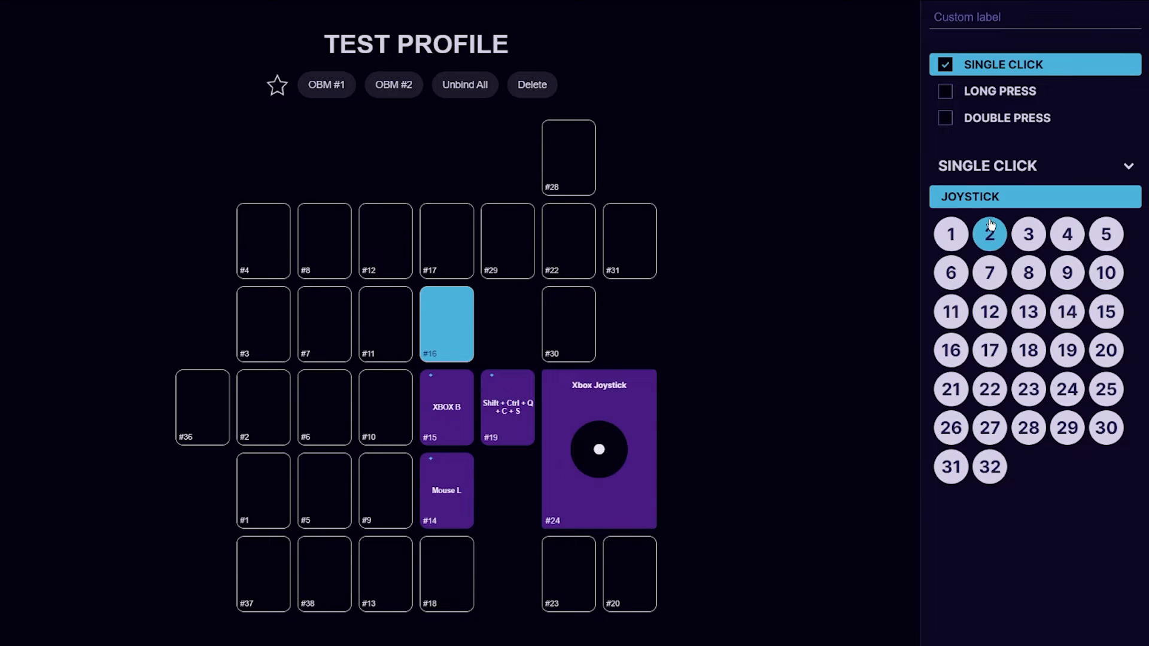
left_click(1067, 312)
Bind button #11's single click to the up-right direction of the Joystick D-Pad.
left_click(404, 334)
left_click(945, 70)
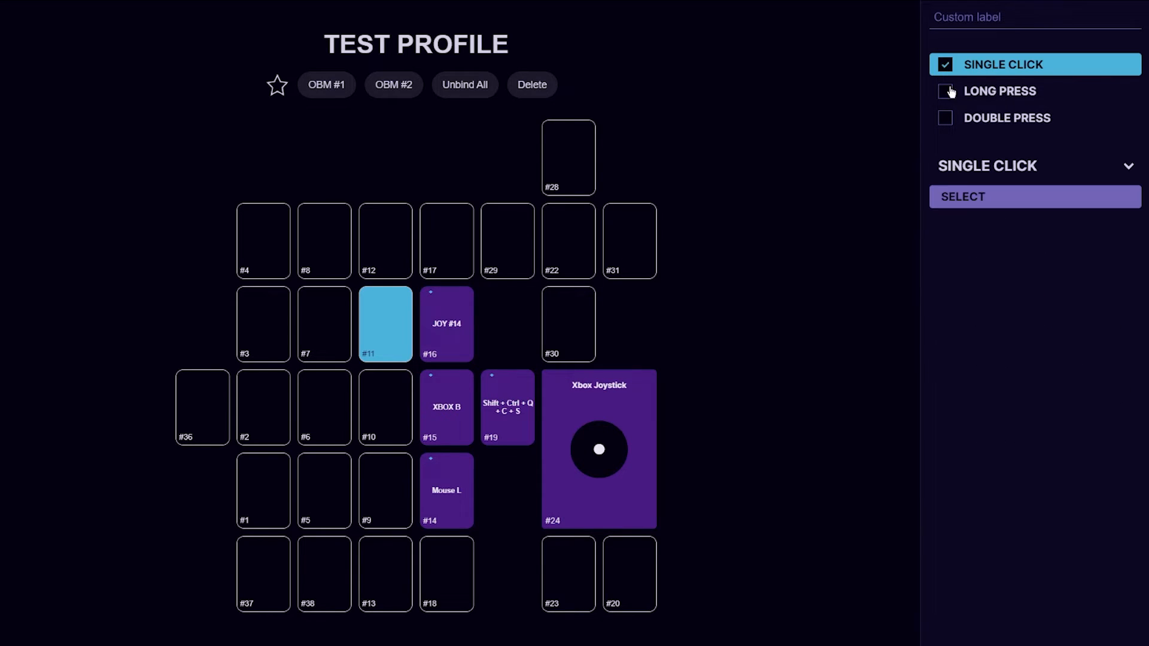
left_click(961, 196)
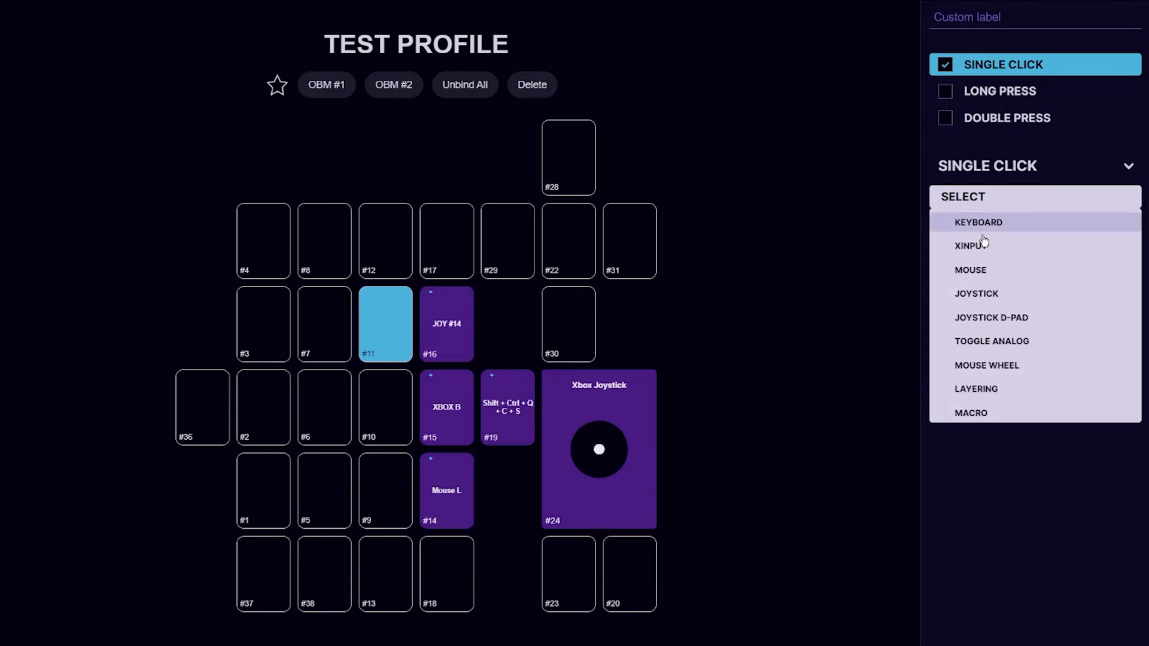
left_click(1001, 323)
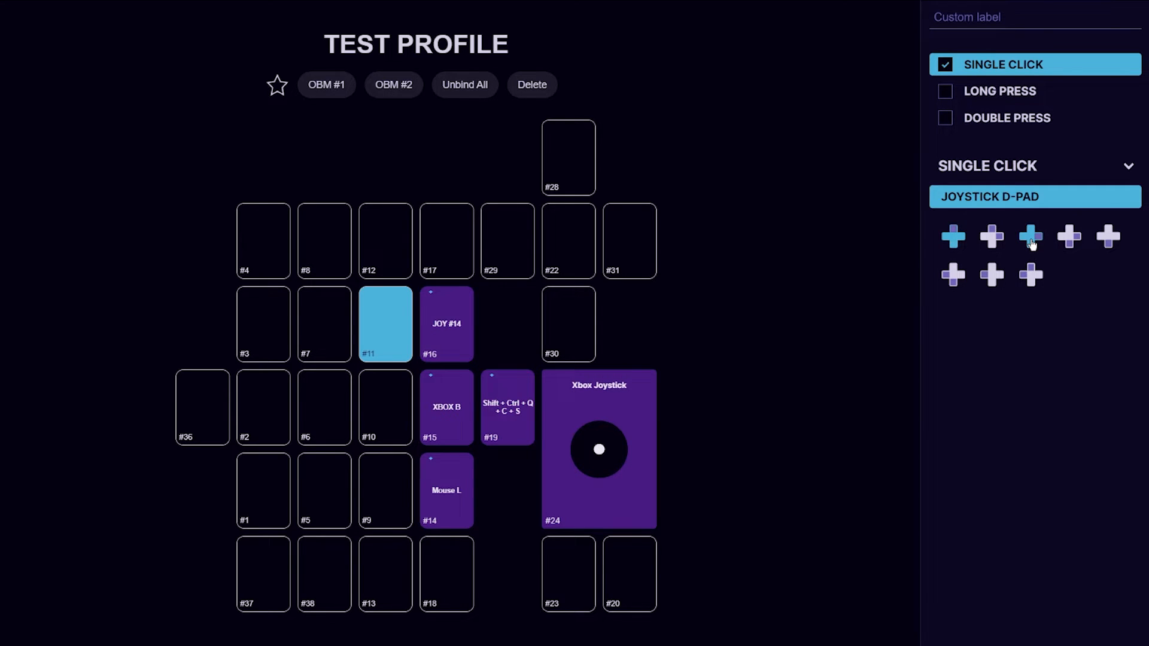
left_click(992, 239)
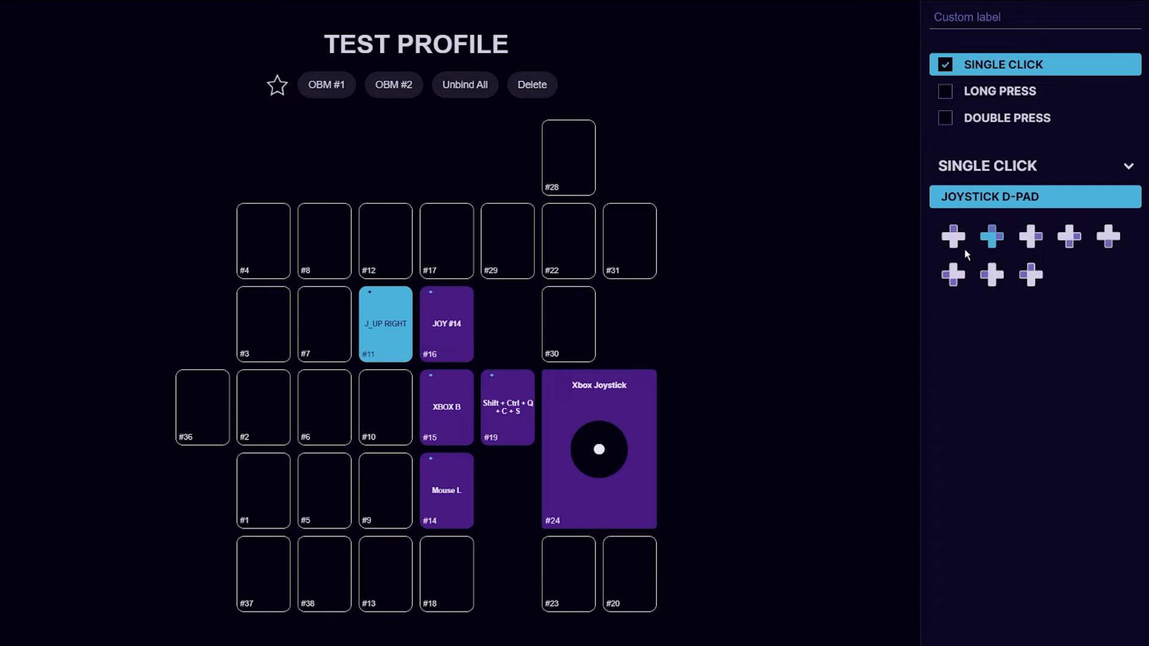
left_click(831, 382)
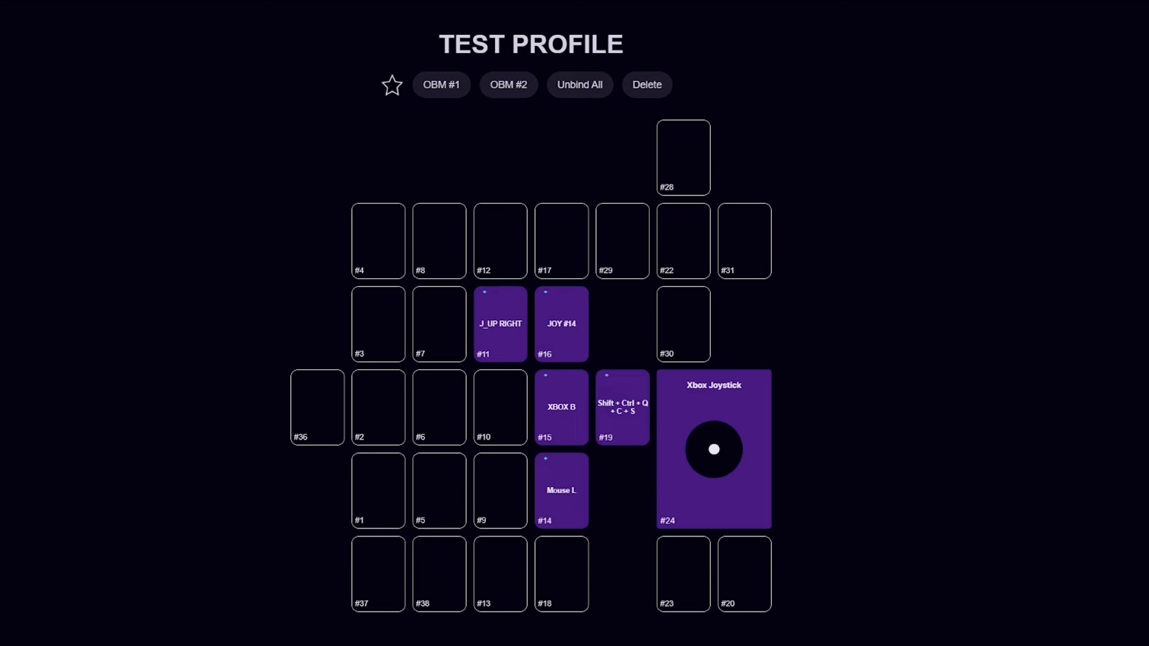
Bind button #10's single click to Toggle Analog with toggle only on hold off, and apply it.
left_click(510, 434)
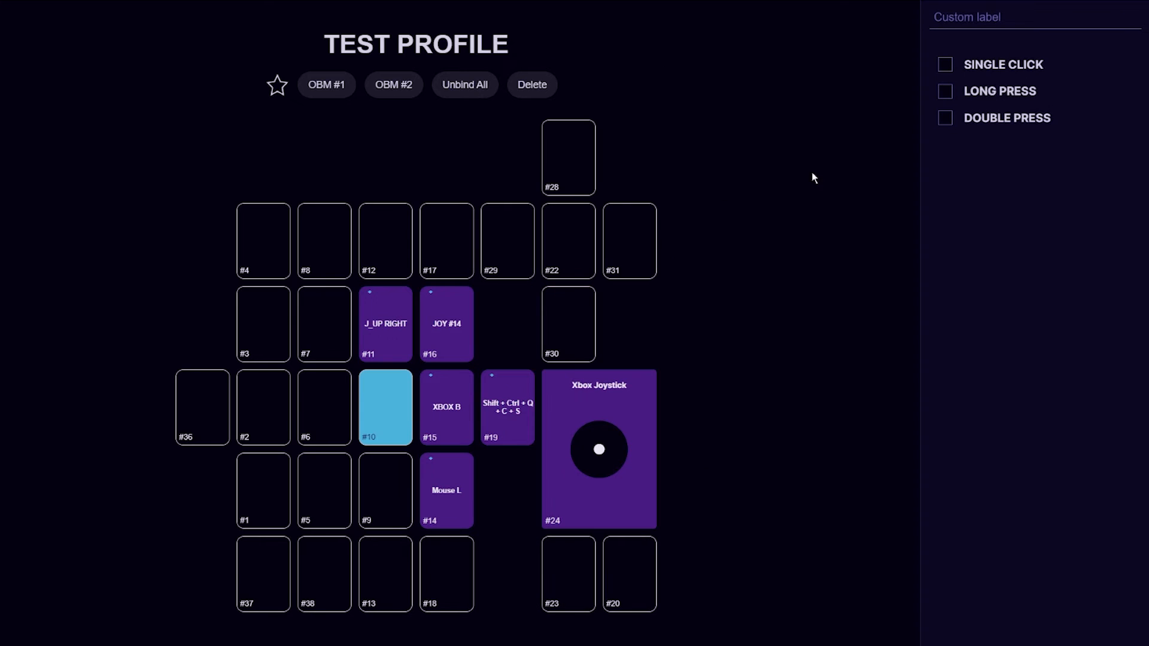
left_click(947, 66)
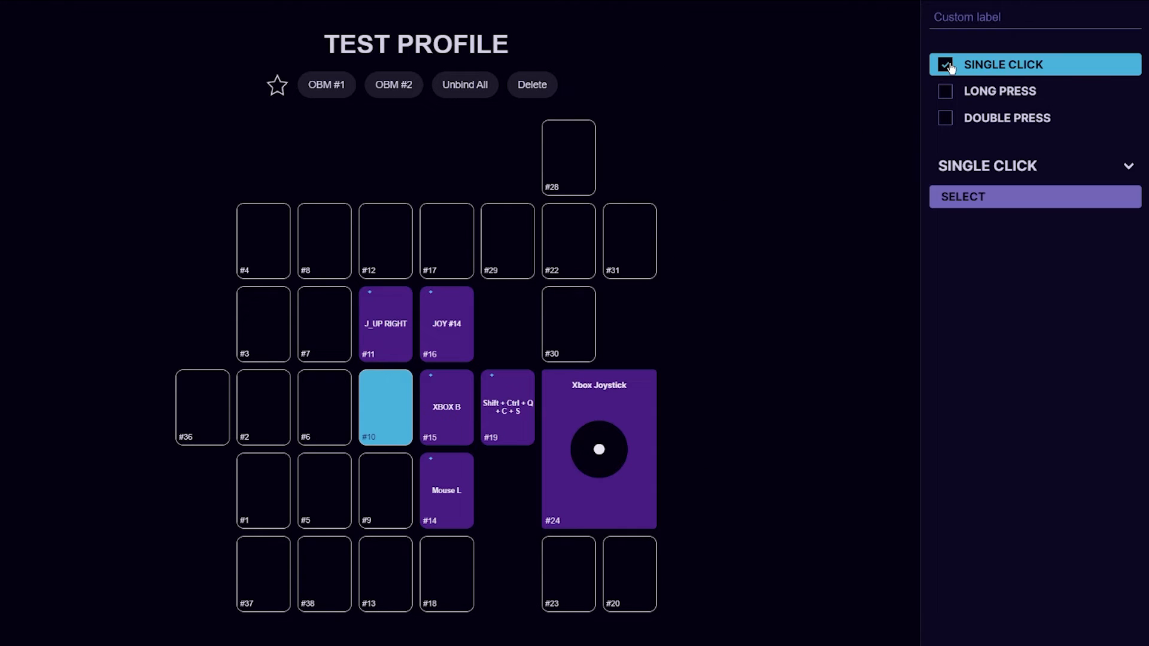
left_click(970, 201)
left_click(987, 340)
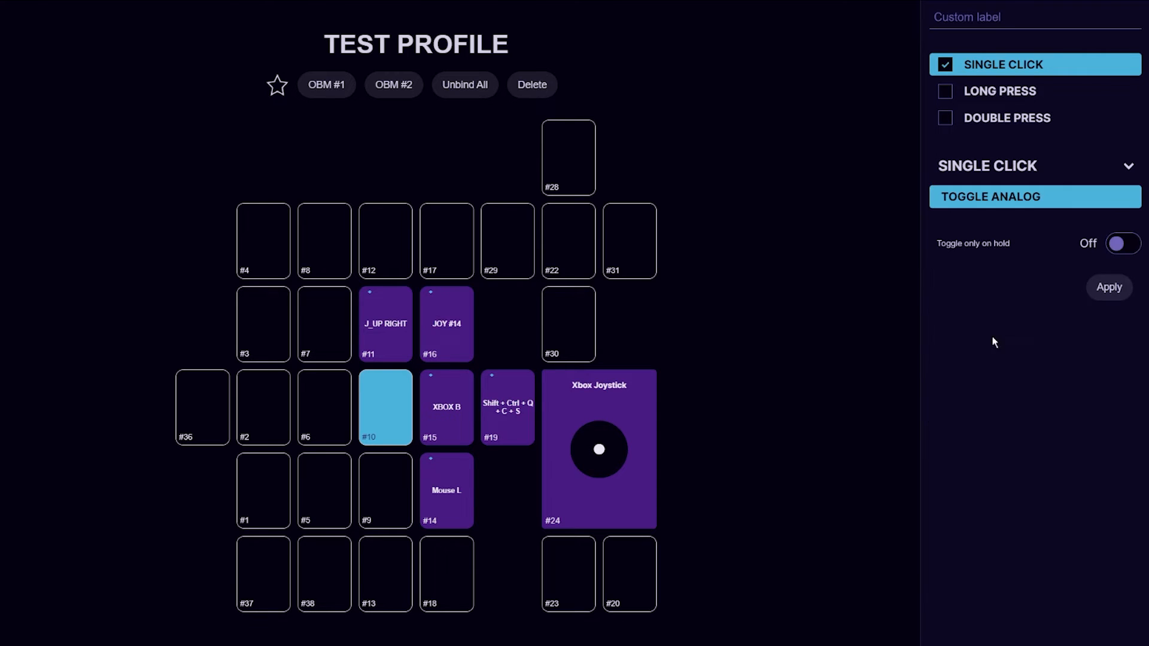
left_click(1109, 287)
left_click(877, 358)
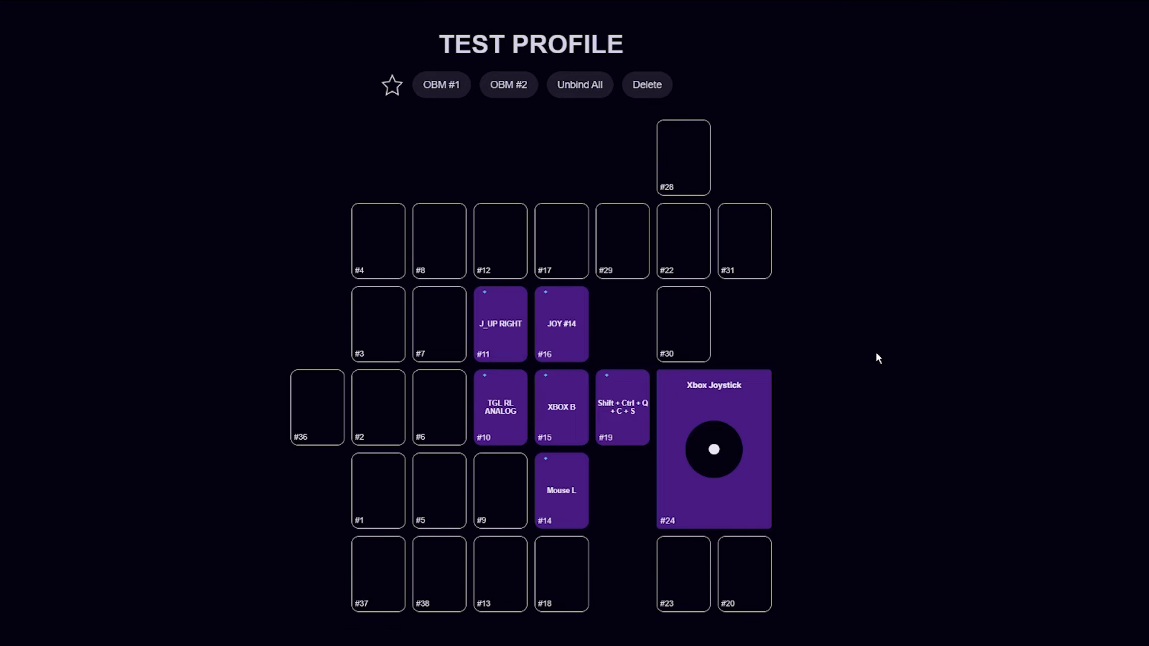
Switch joystick #24 to the Keyboard mode and turn on its right analog bindings.
left_click(760, 477)
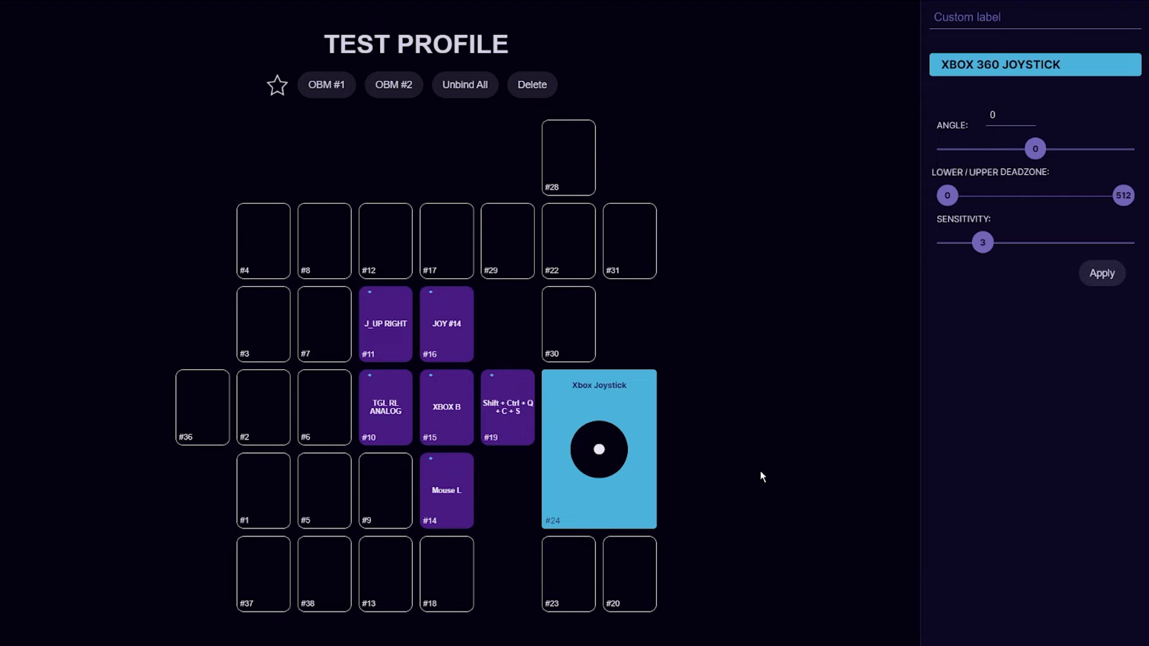
left_click(1002, 73)
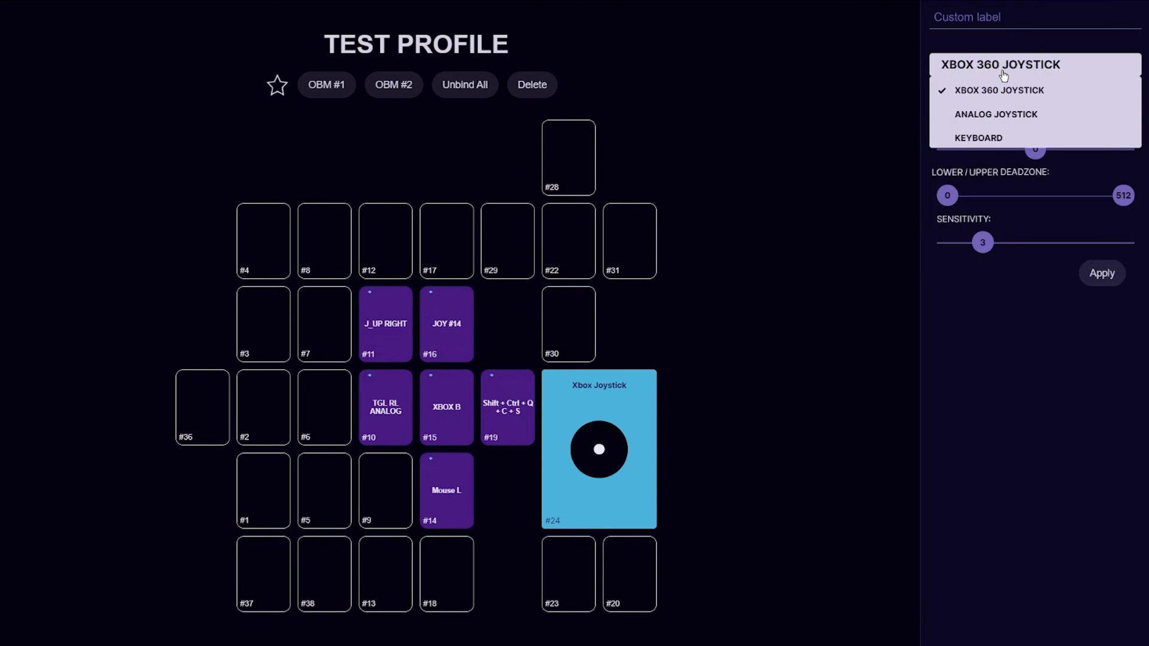
left_click(975, 138)
scroll(1017, 191, "down", 2)
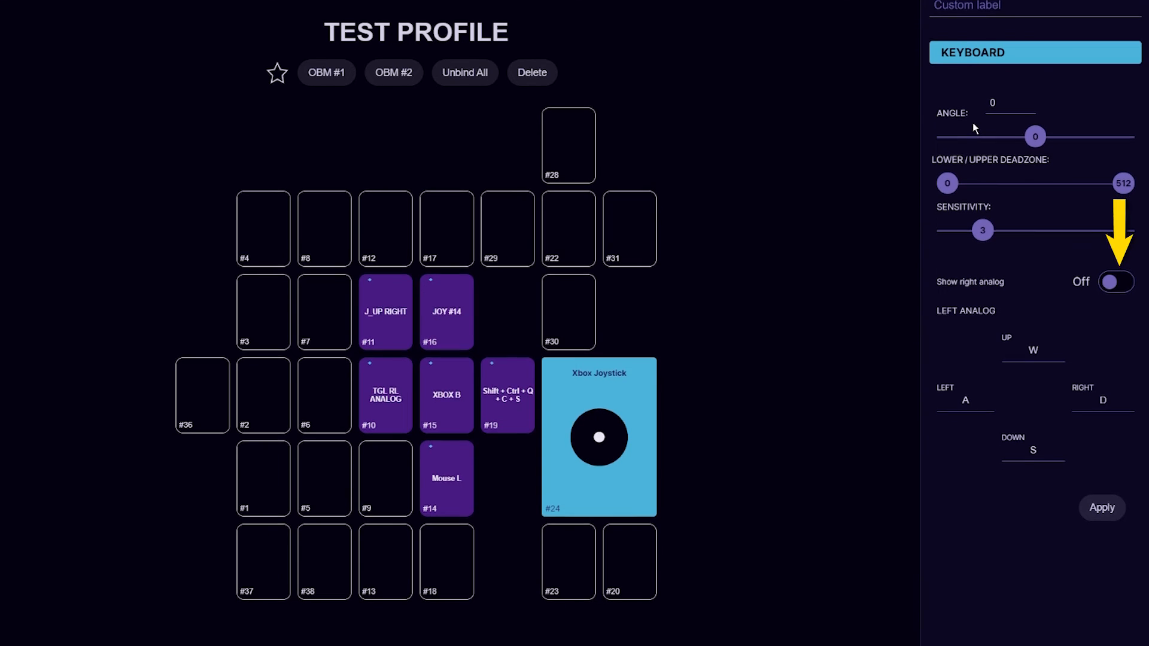
left_click(1117, 207)
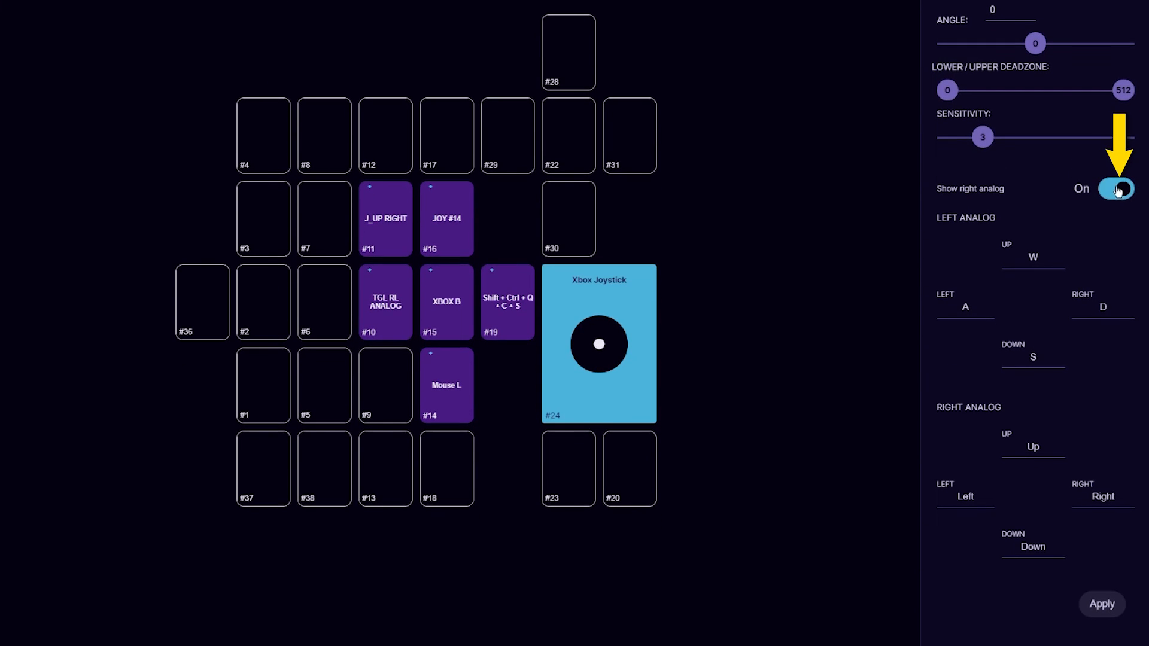
Set joystick #24's right analog keys to W for up, E for right, S for down and Q for left, and apply them.
left_click(1033, 447)
key("w")
left_click(1103, 497)
key("e")
left_click(1035, 546)
key("s")
left_click(965, 496)
key("q")
left_click(1104, 605)
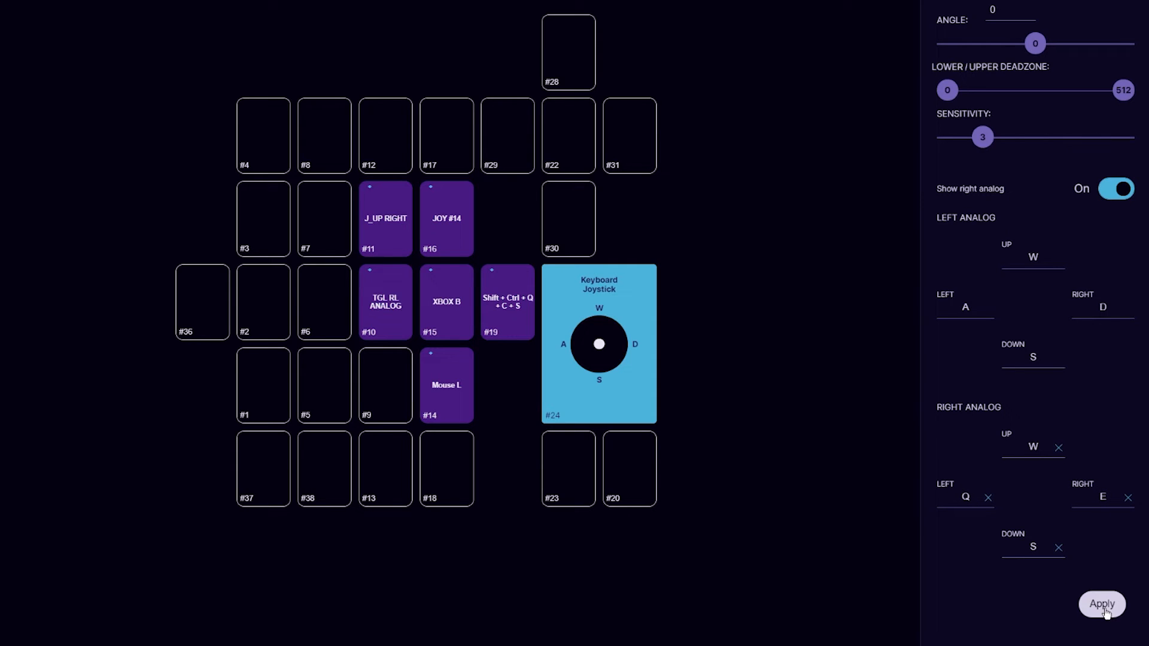
left_click(762, 541)
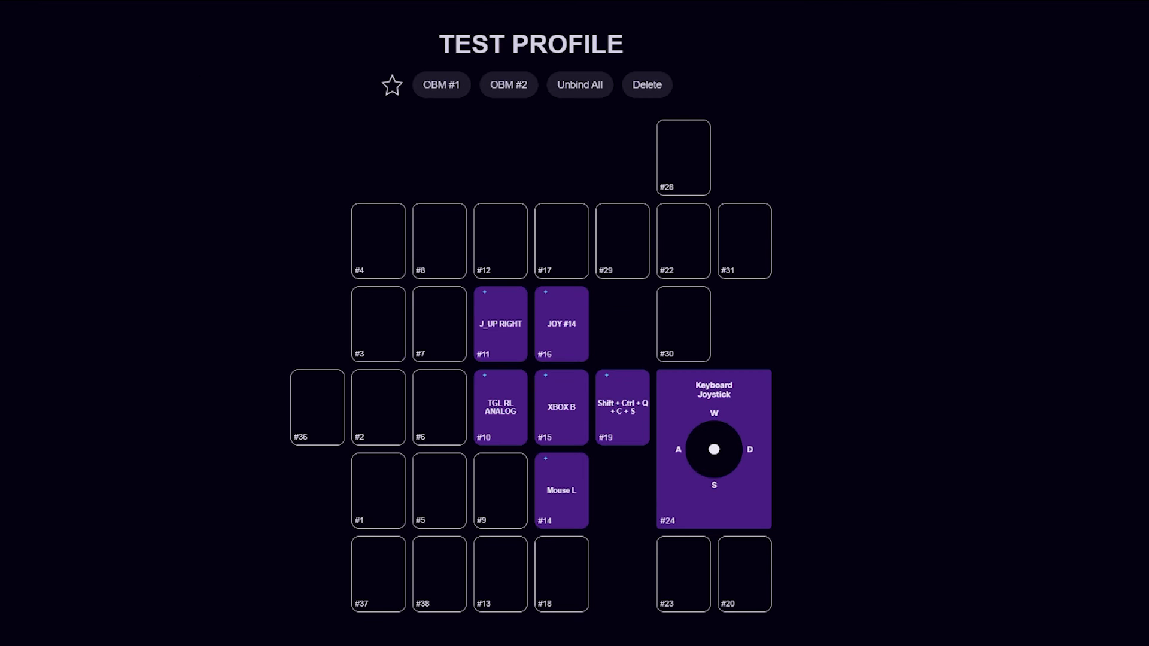
Bind button #9's single click to Toggle Analog with toggle only on hold enabled, and apply it.
left_click(511, 516)
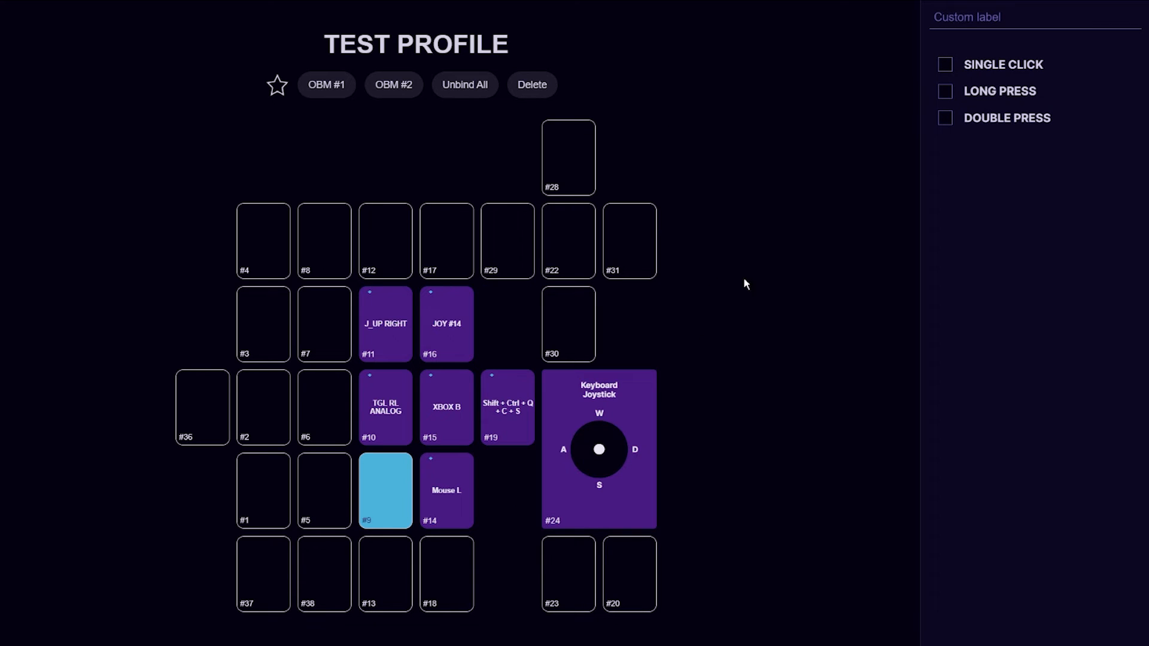
left_click(944, 67)
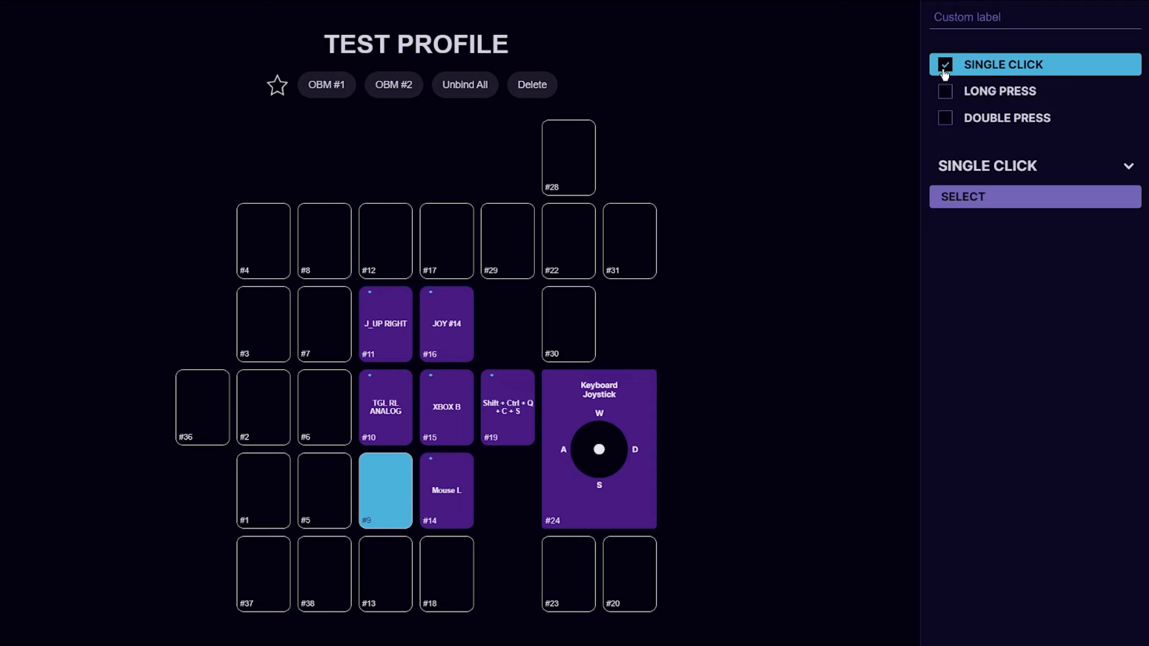
left_click(982, 201)
left_click(986, 342)
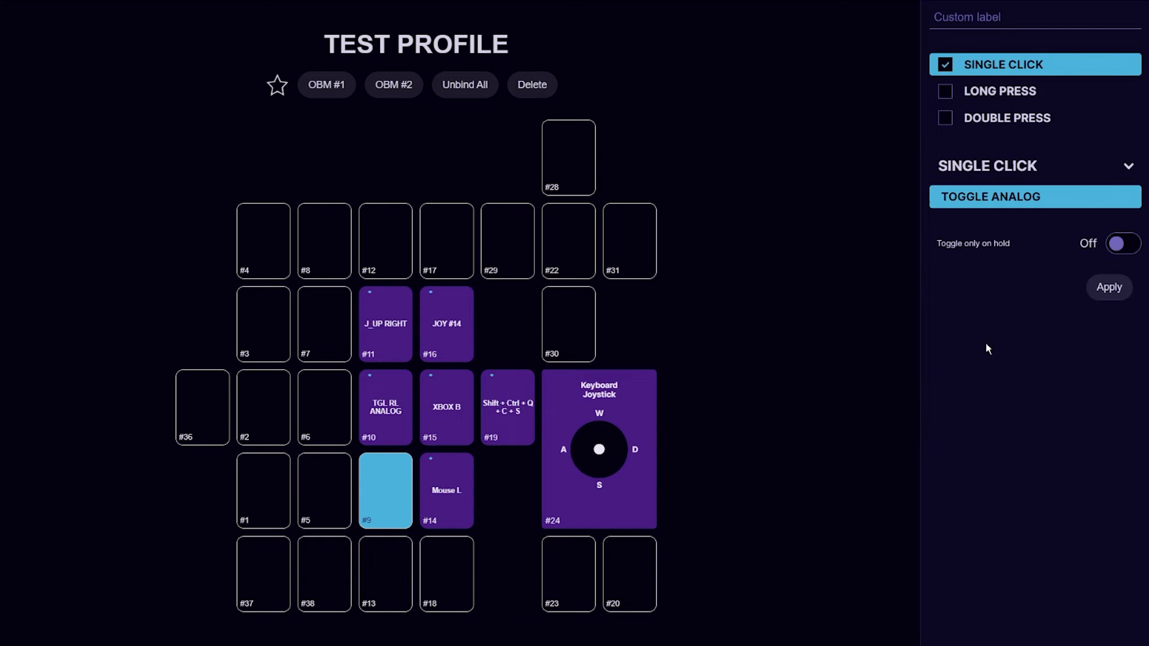
left_click(1119, 244)
left_click(1109, 291)
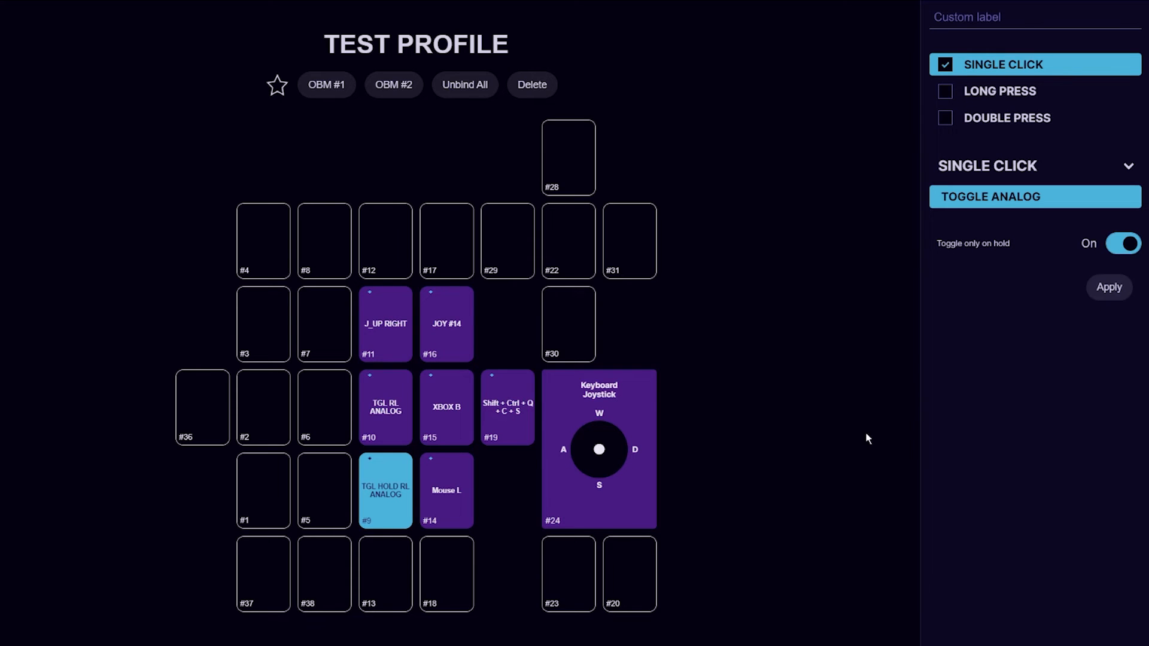
left_click(875, 425)
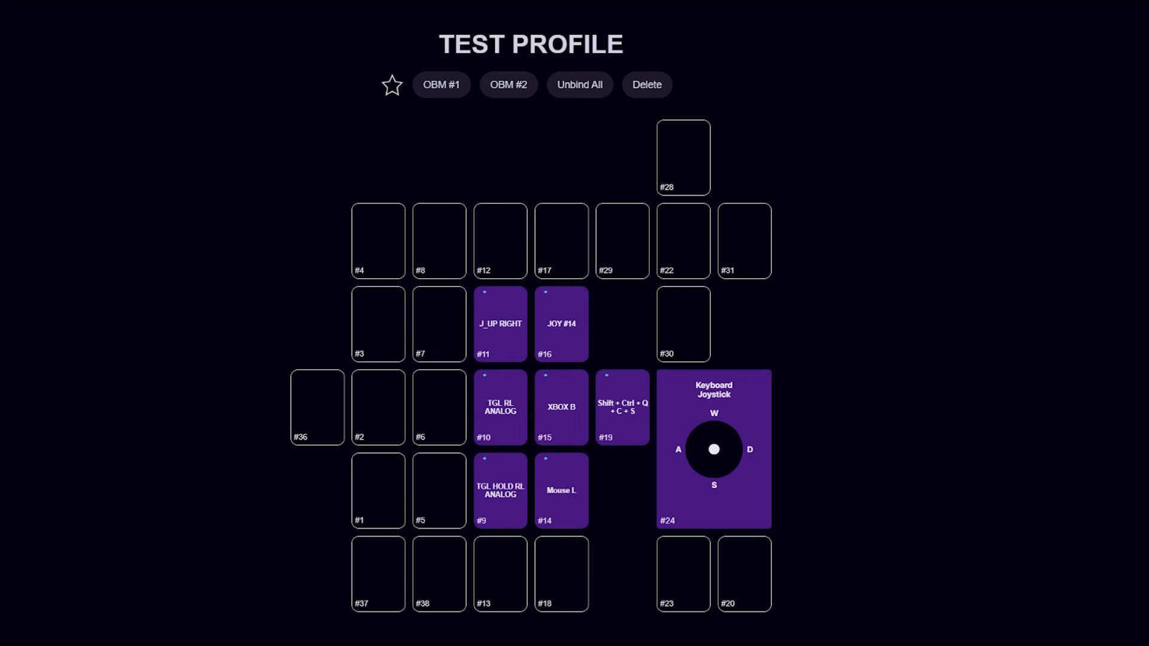
Bind button #13's single click to Mouse Wheel with vertical -75 and horizontal -100.
left_click(500, 568)
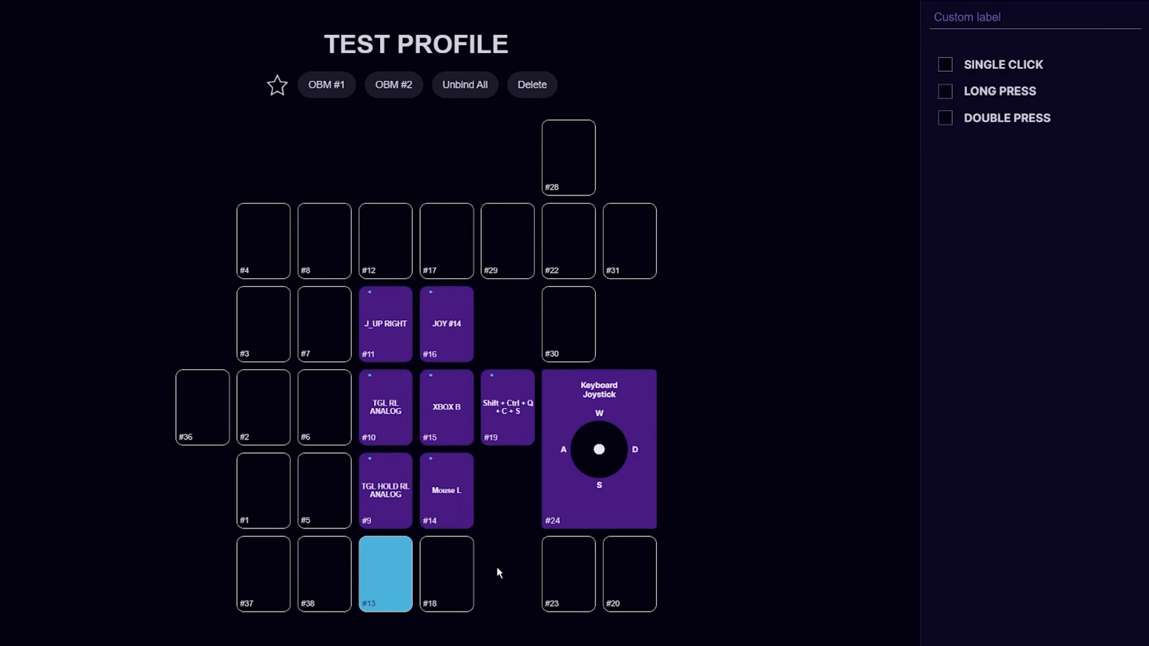
left_click(963, 71)
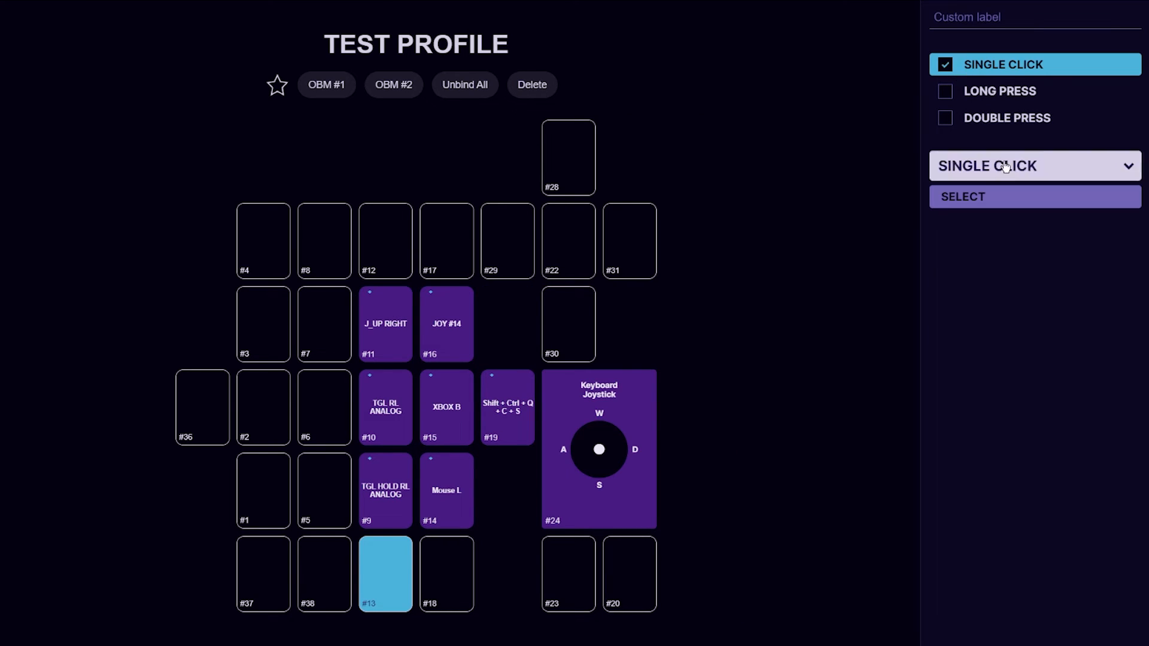
left_click(1004, 196)
left_click(1039, 371)
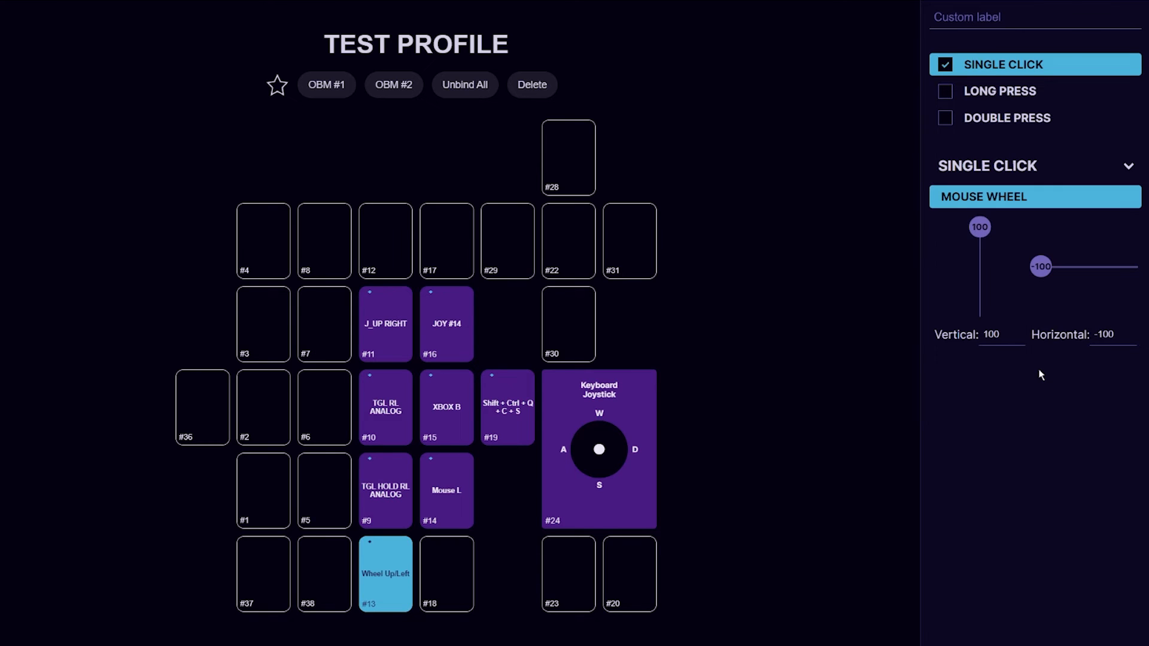
left_click_drag(980, 227, 977, 293)
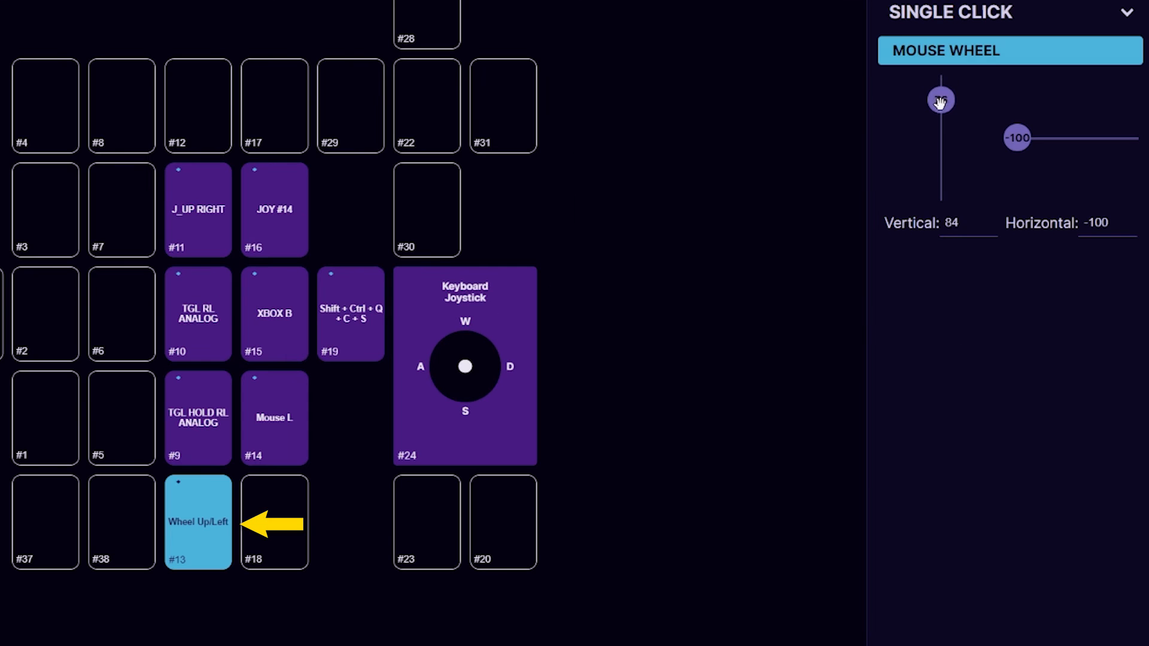
left_click_drag(938, 169, 960, 183)
left_click_drag(1019, 138, 1017, 164)
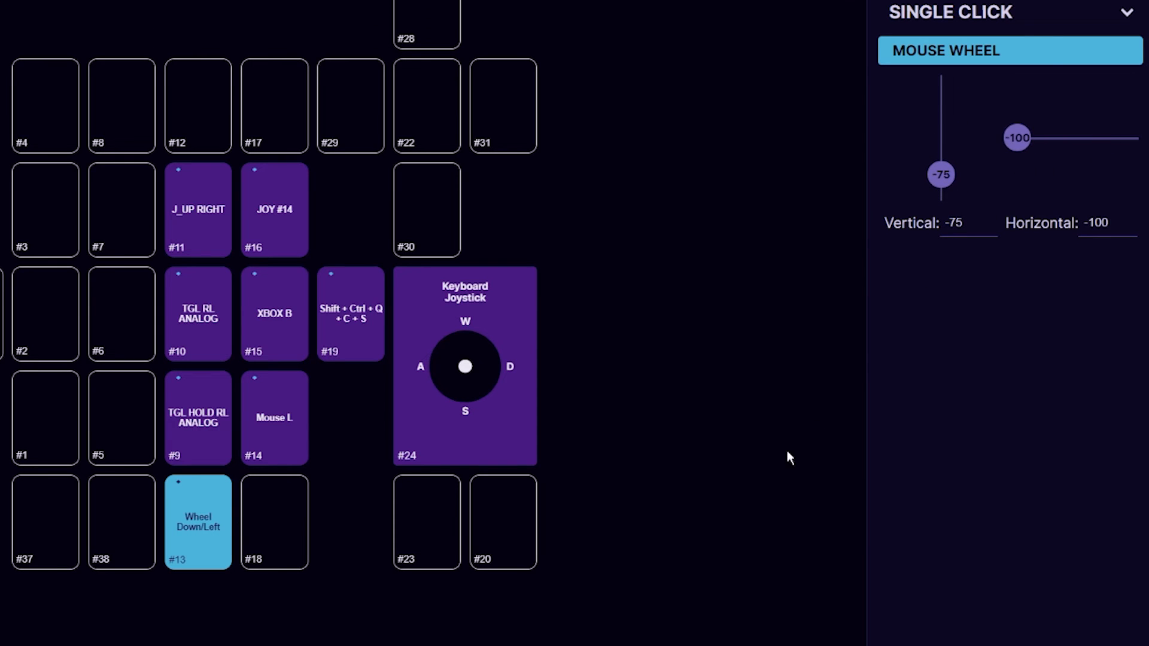
left_click(738, 506)
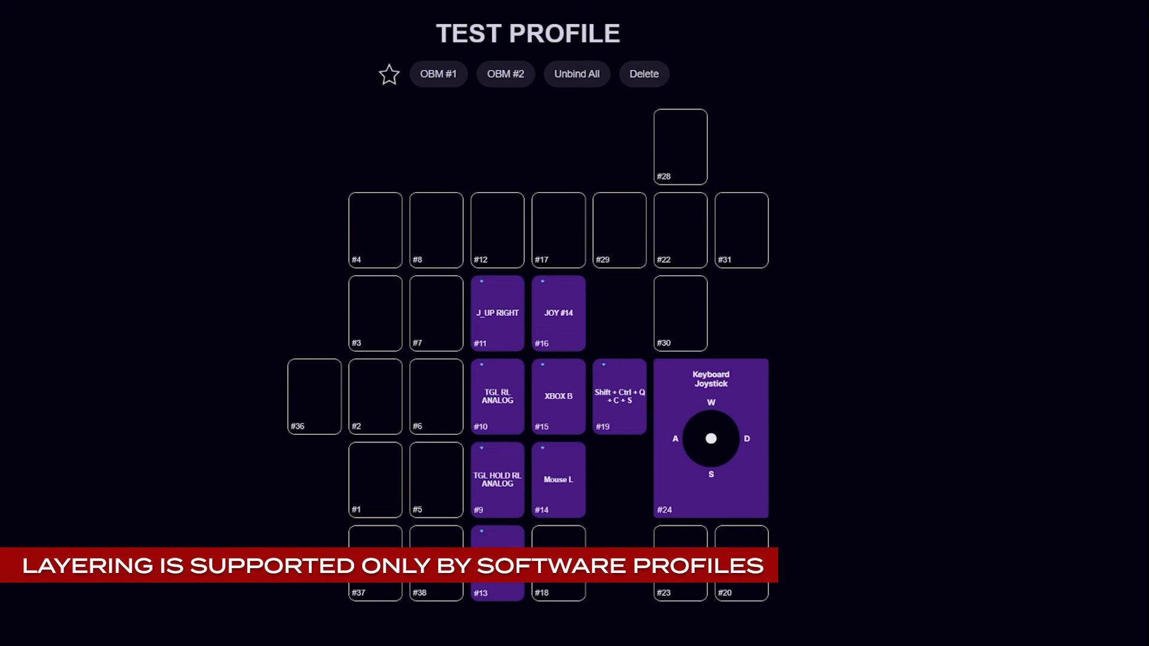
Set button #18's single click to Layering with Lost Ark as the target profile.
left_click(559, 537)
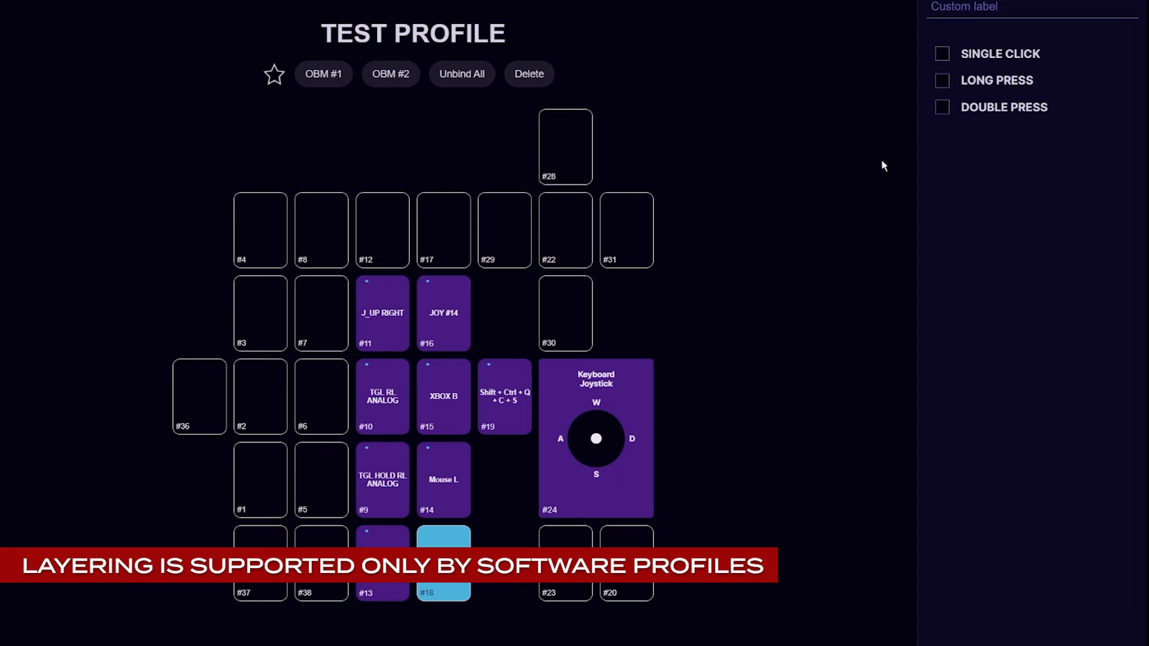
left_click(942, 54)
left_click(951, 185)
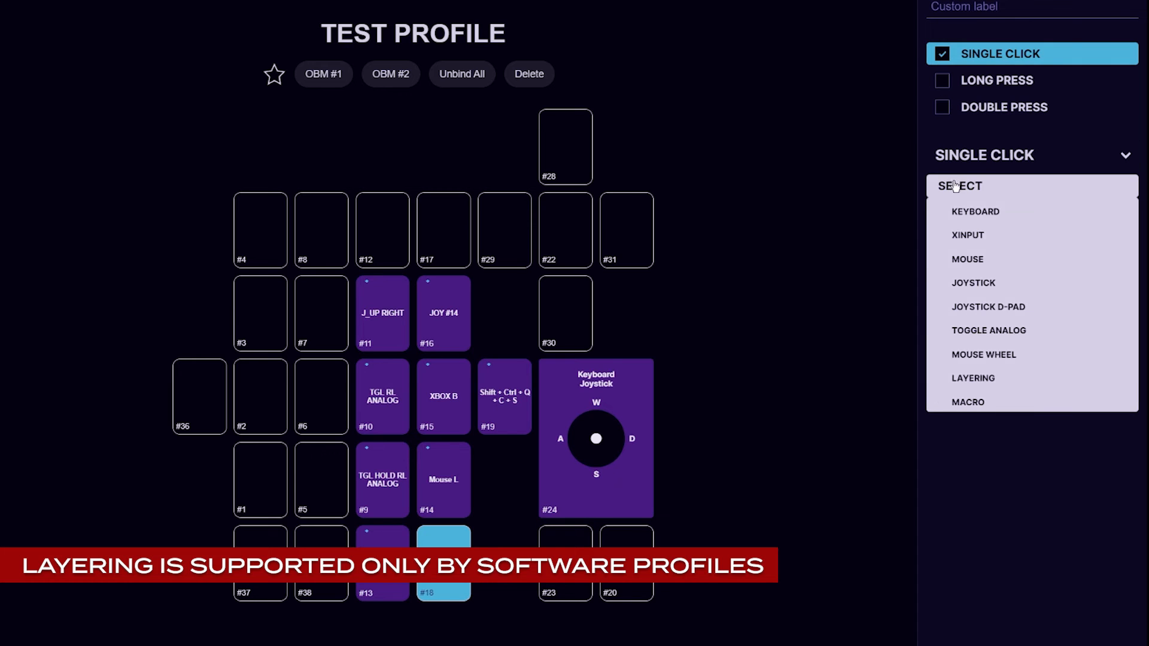
left_click(1011, 384)
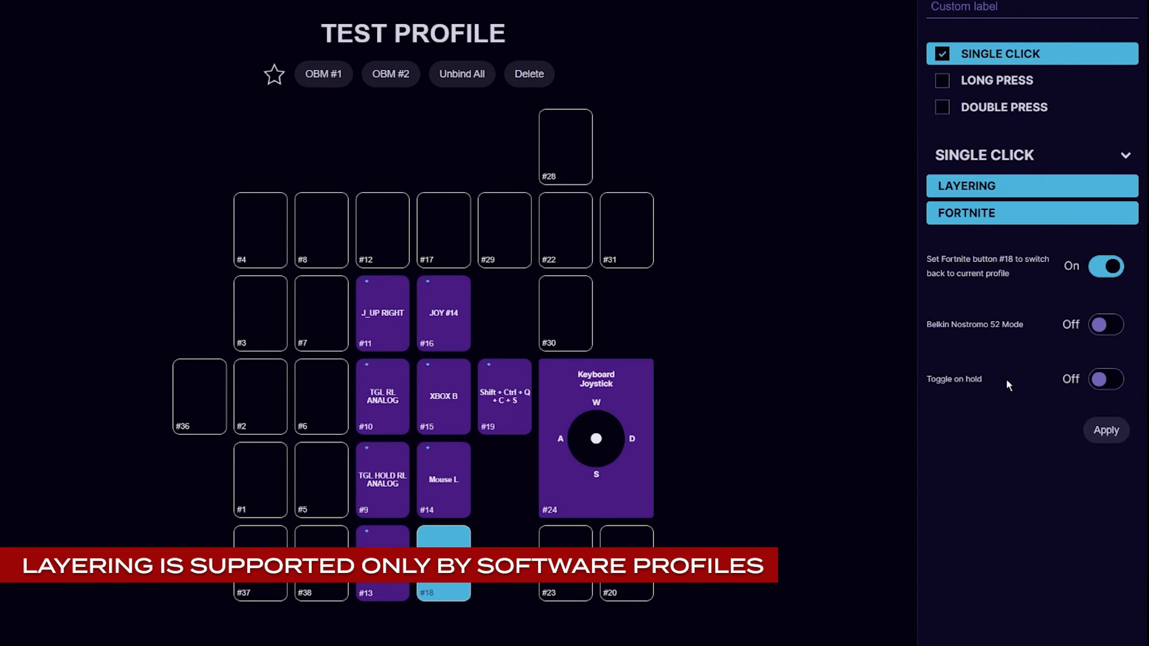
left_click(1040, 219)
scroll(1013, 403, "down", 2)
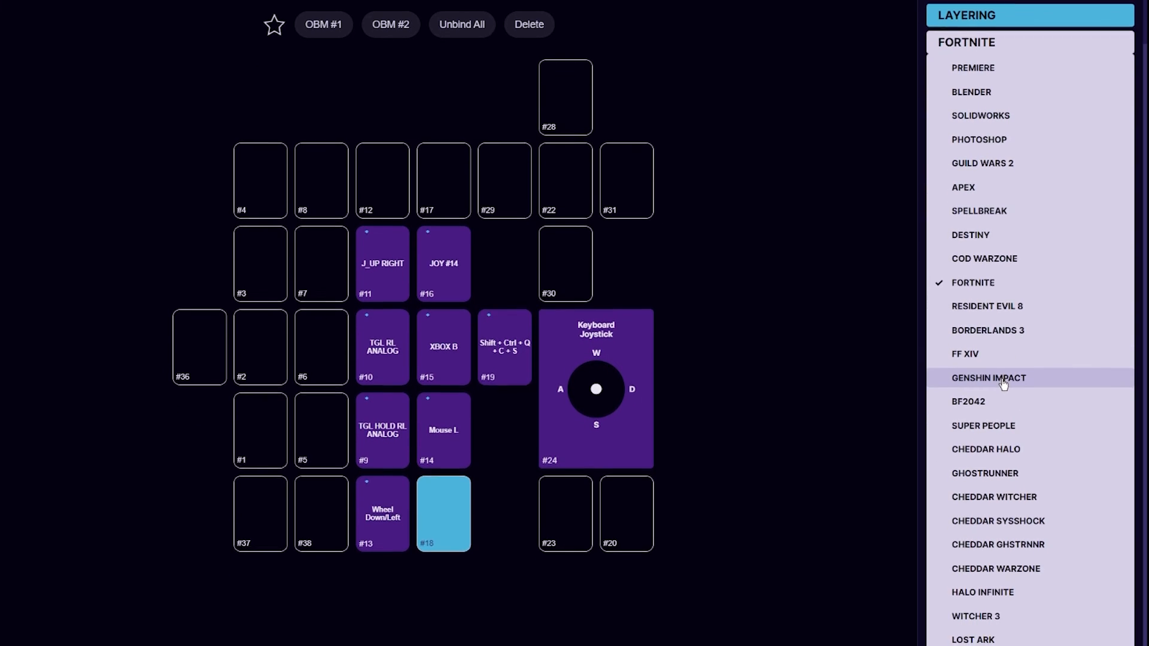
scroll(1003, 539, "down", 1)
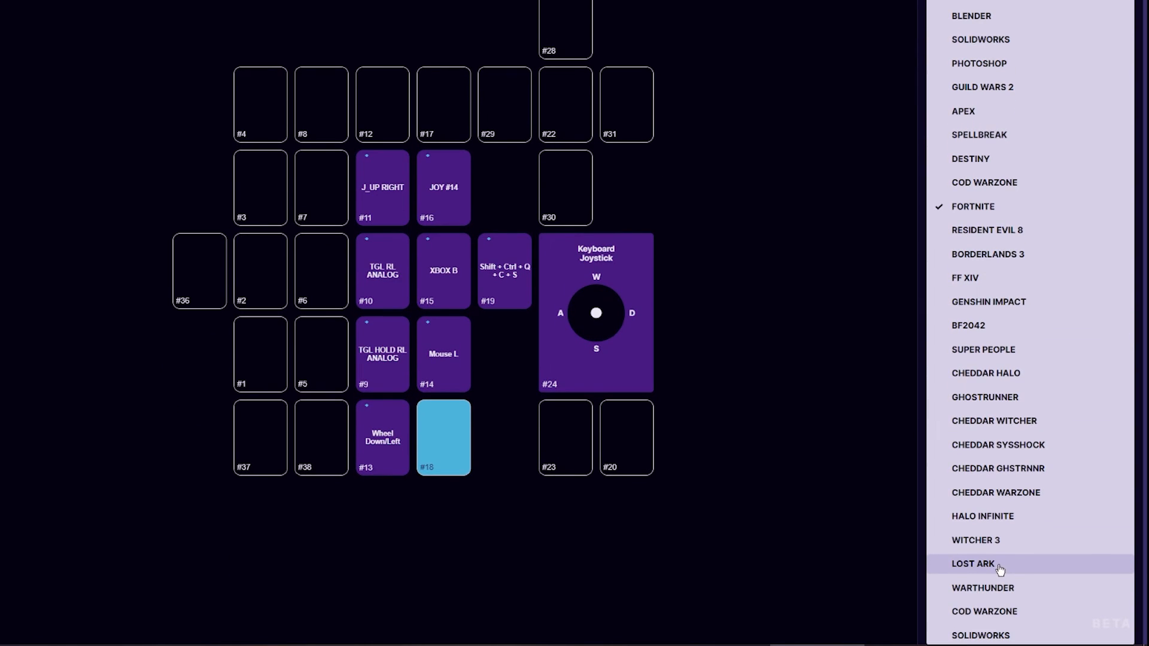
left_click(996, 568)
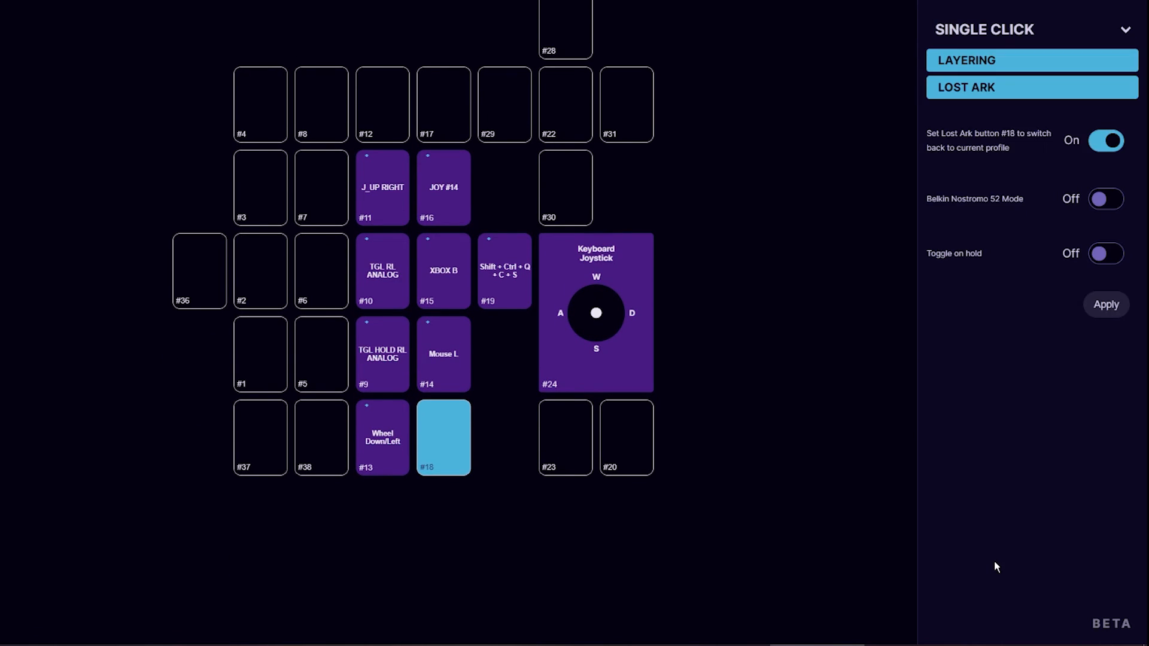
Apply button #18's layering with switching back to the current profile on and toggle on hold enabled.
left_click(1099, 146)
left_click(1099, 146)
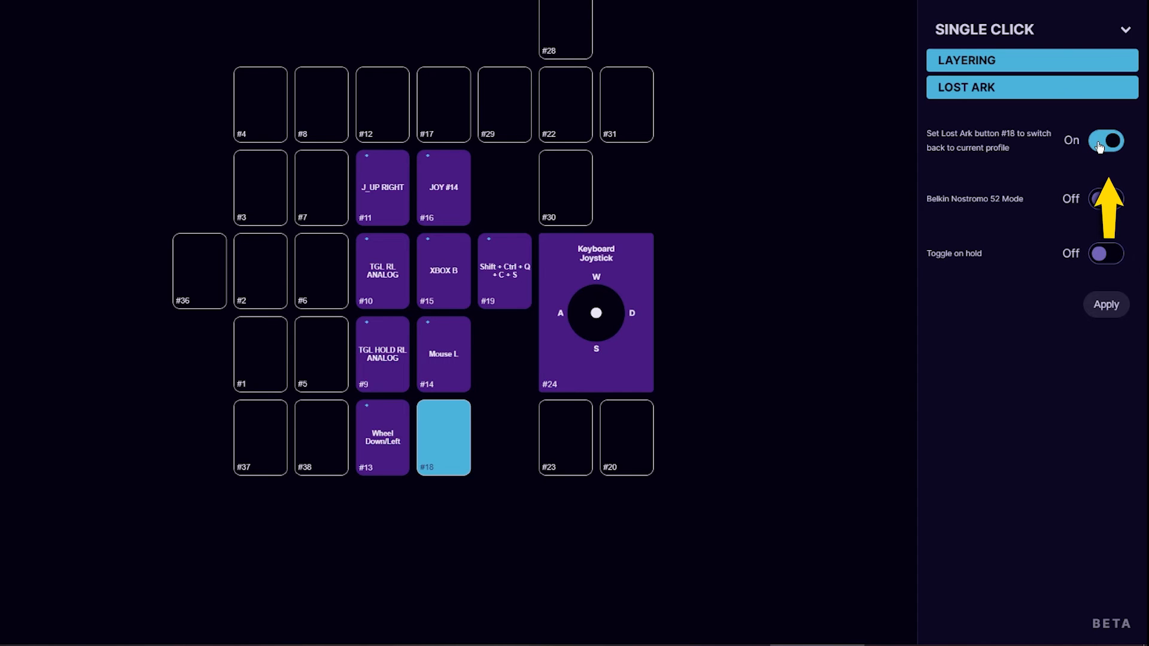
left_click(1105, 304)
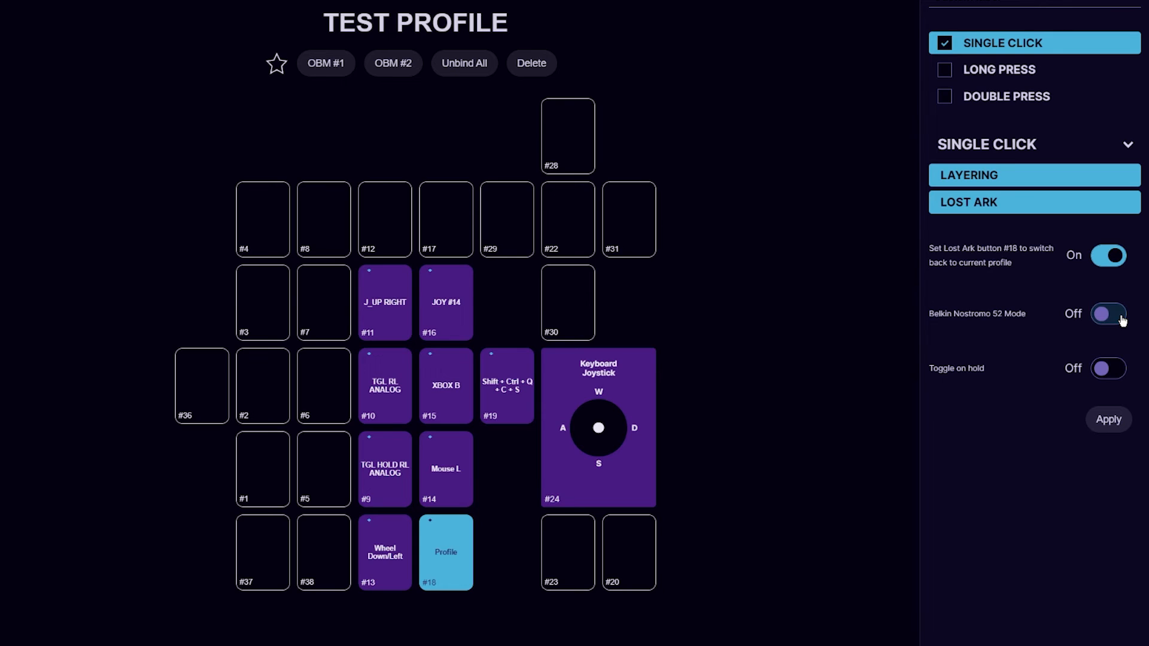
left_click(1109, 366)
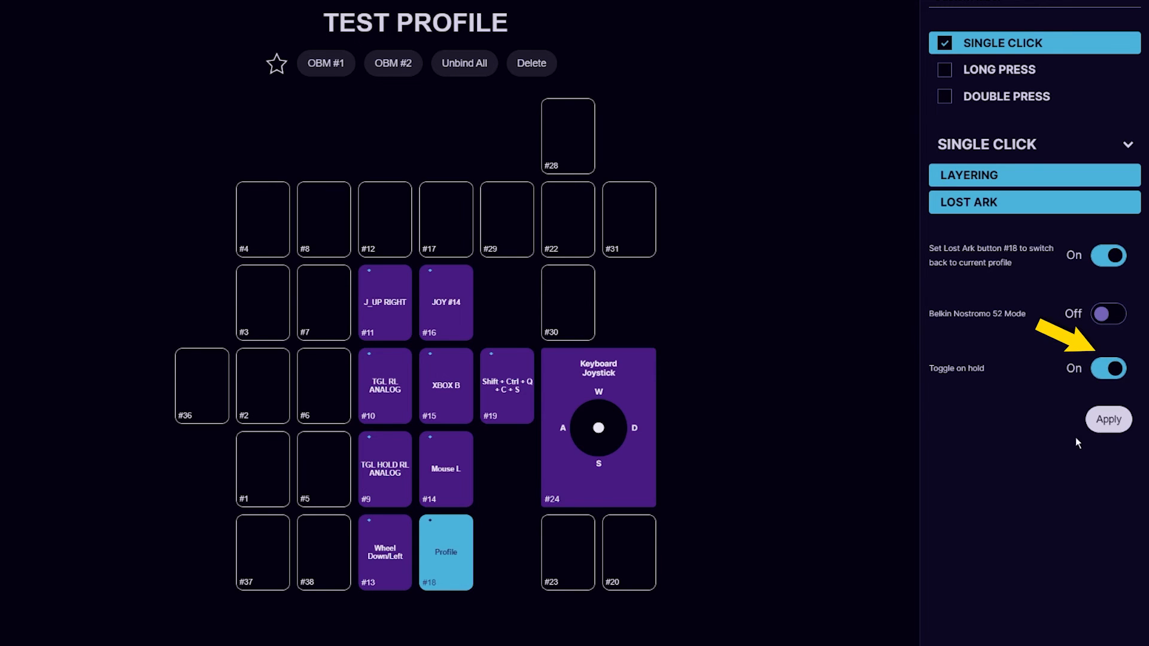
left_click(1102, 428)
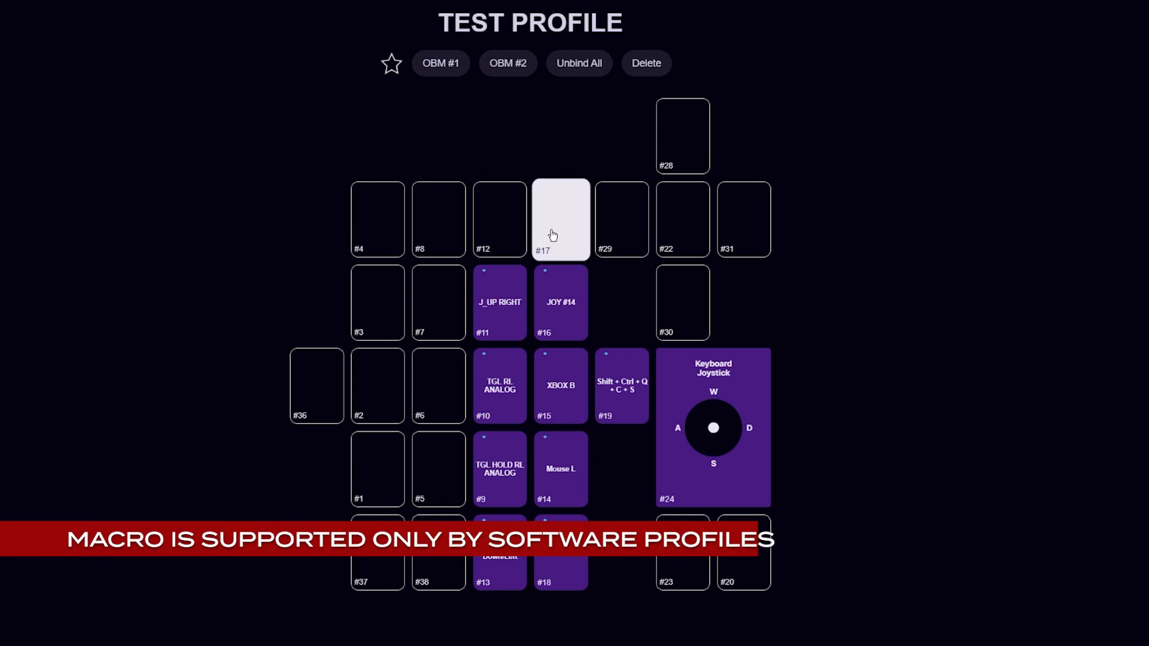
Set button #17's single click to Macro and add a first Button step for W.
left_click(549, 235)
left_click(944, 44)
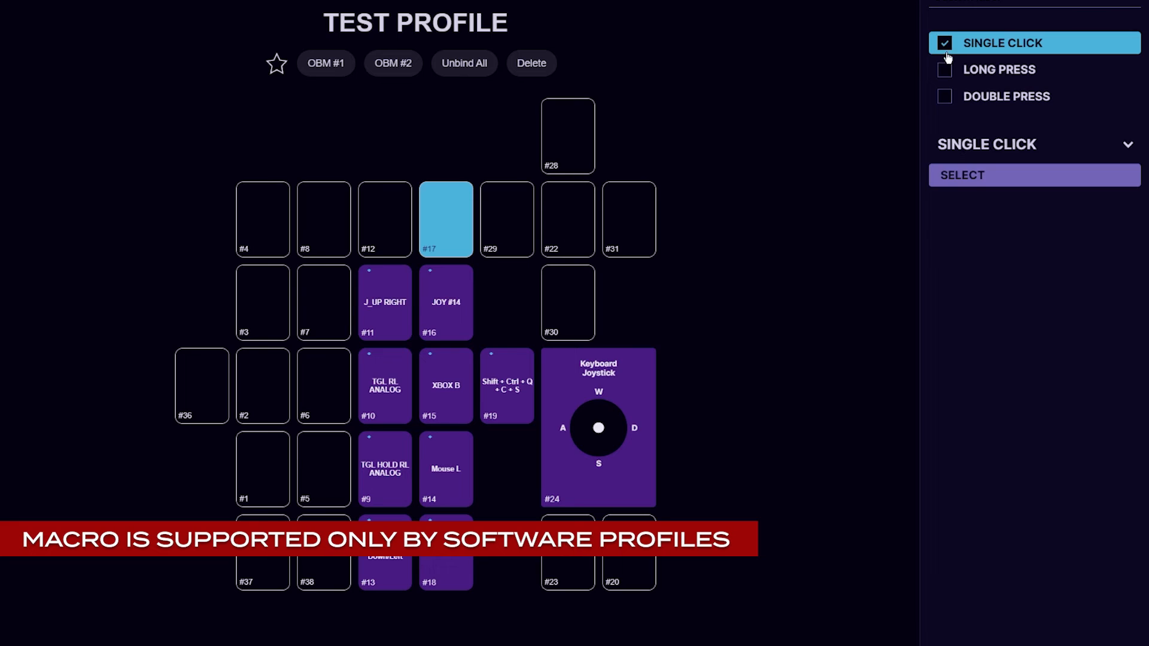
left_click(960, 177)
left_click(970, 390)
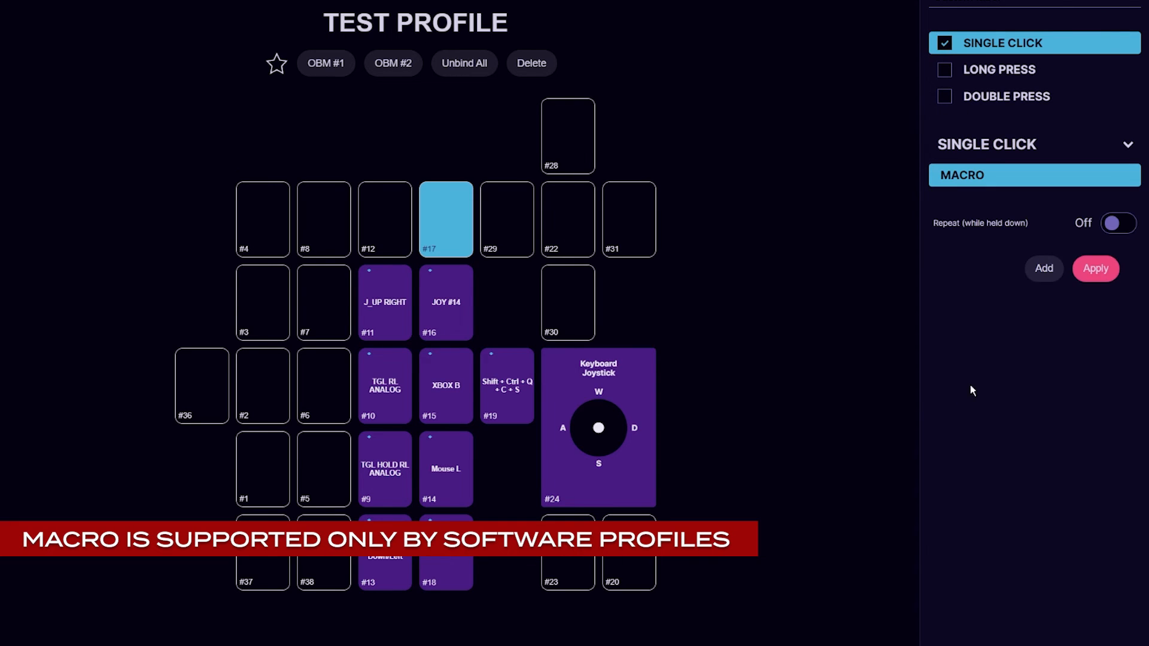
left_click(1043, 268)
left_click(967, 274)
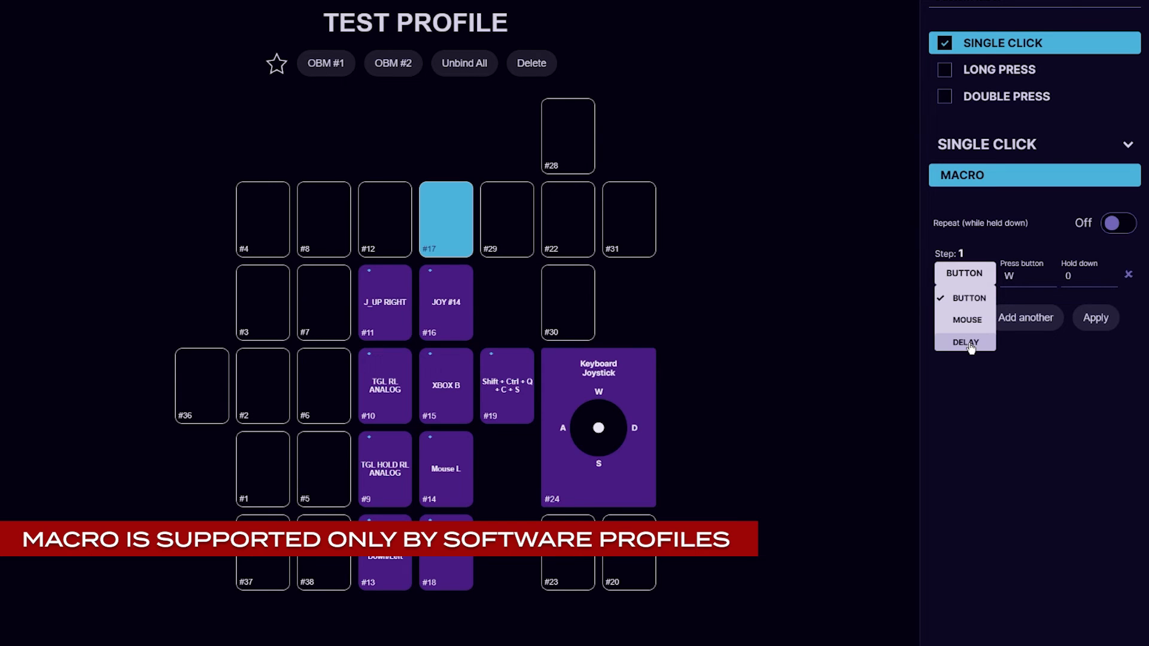
left_click(1030, 386)
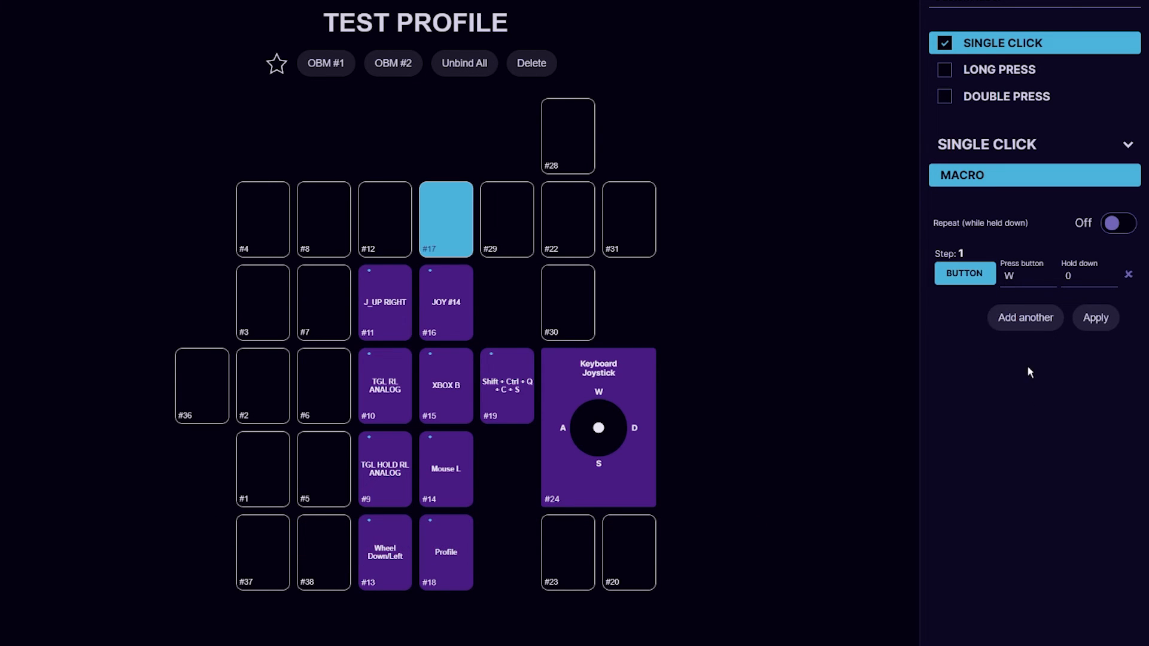
Add a 20-millisecond Delay step and a Mouse step to button #17's macro, and apply it.
left_click(1025, 326)
left_click(968, 323)
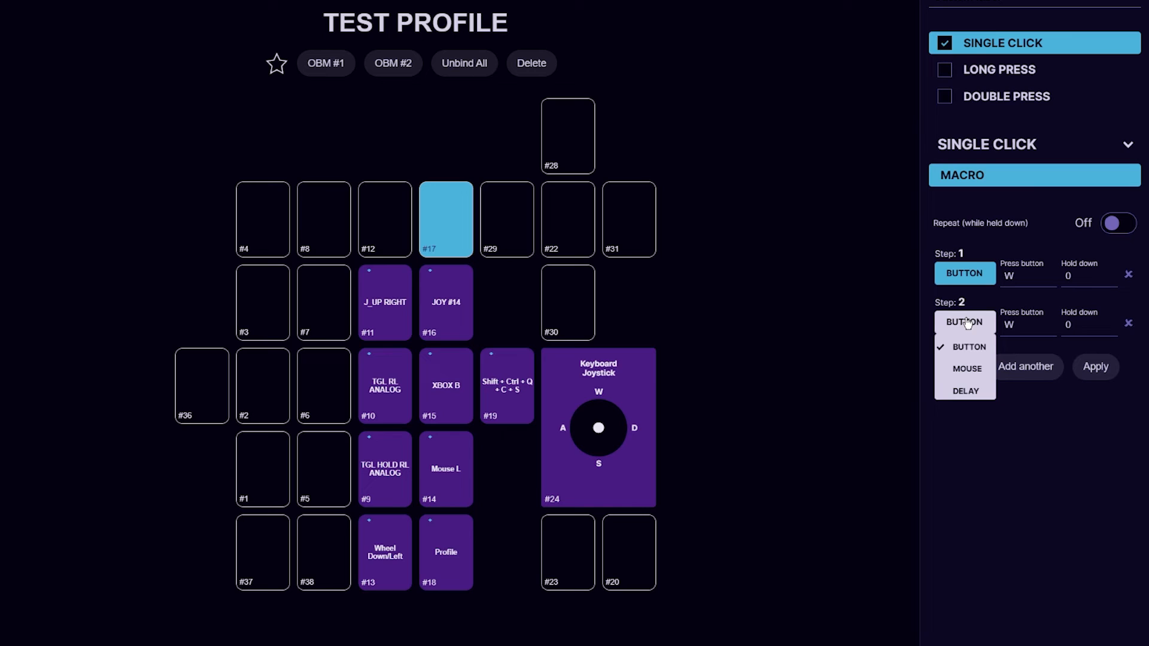
left_click(971, 390)
left_click(1017, 365)
left_click(975, 370)
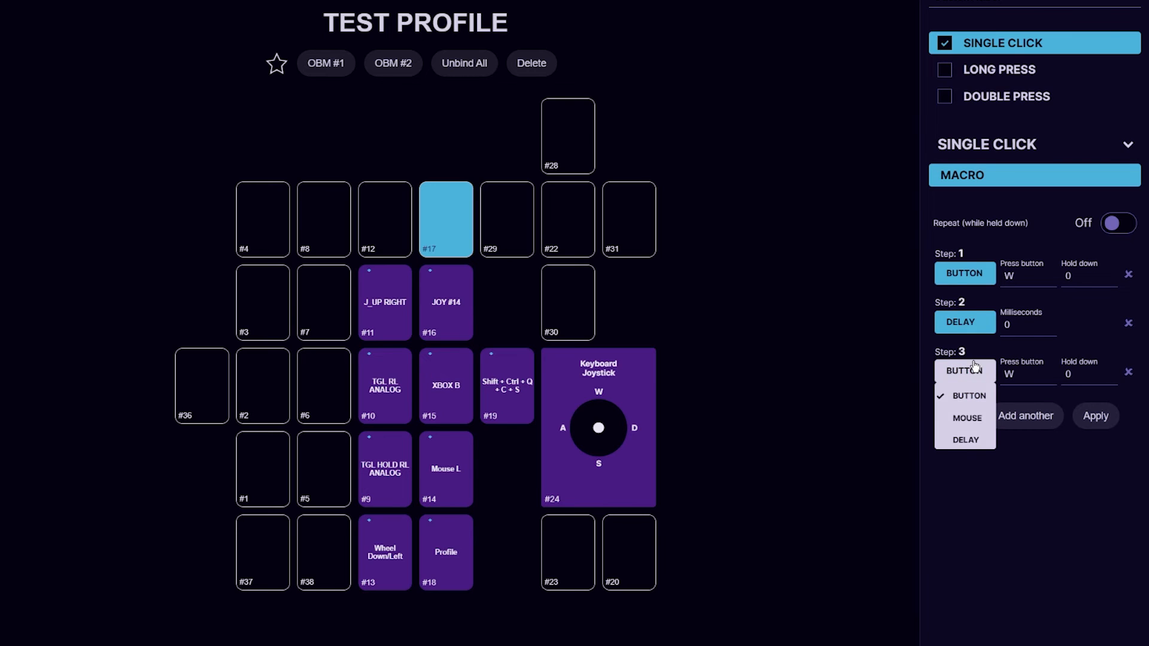
left_click(970, 418)
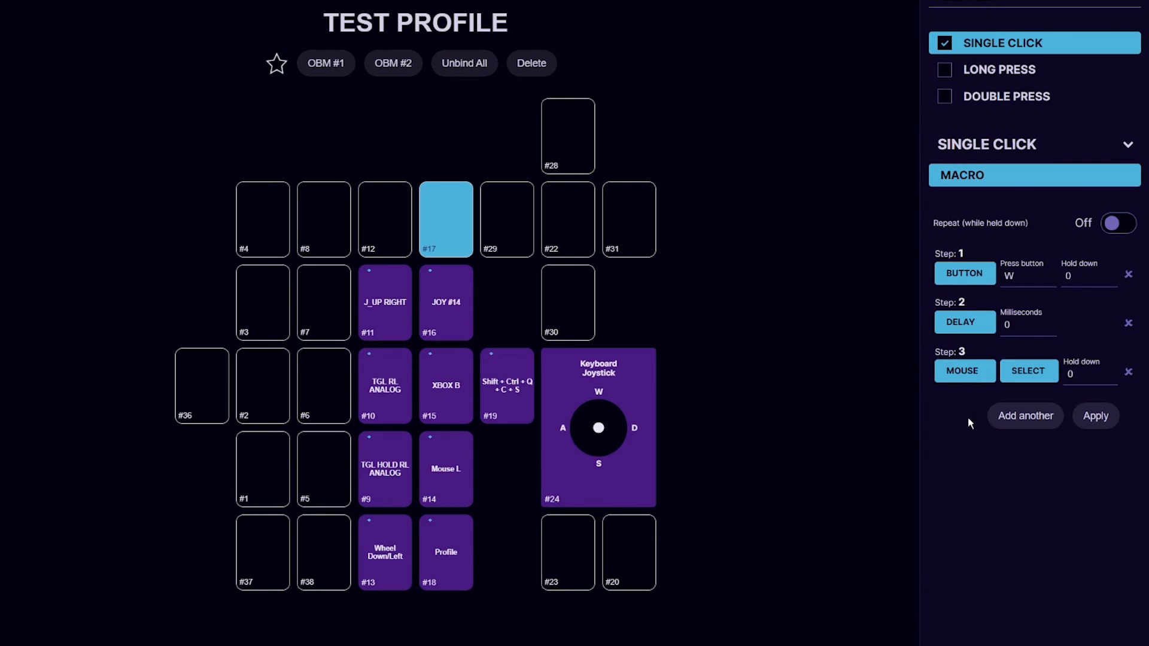
double_click(1007, 326)
left_click(1100, 422)
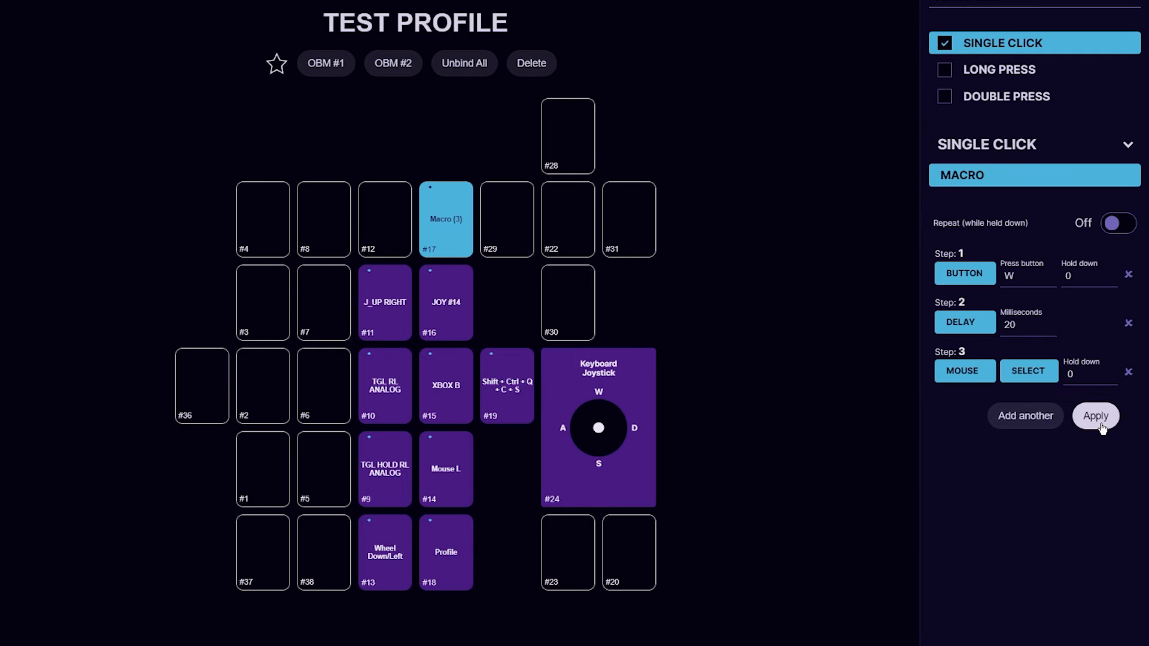
Turn on repeat while held down for button #17's macro and set its mouse step to L.
left_click(1119, 231)
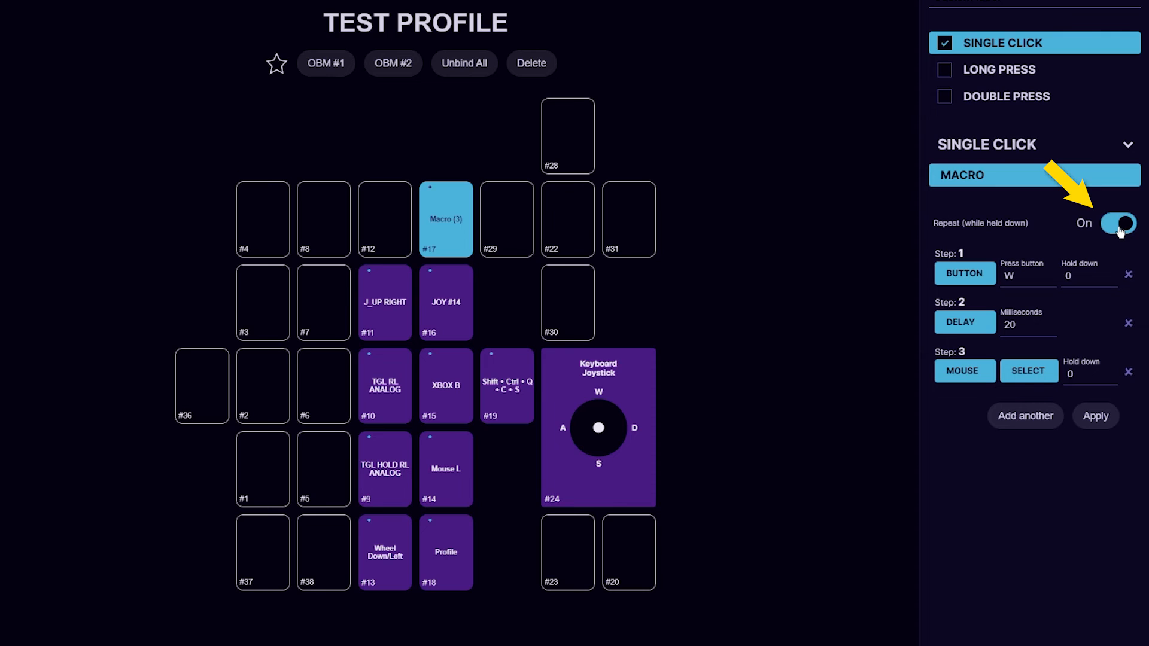
left_click(1028, 371)
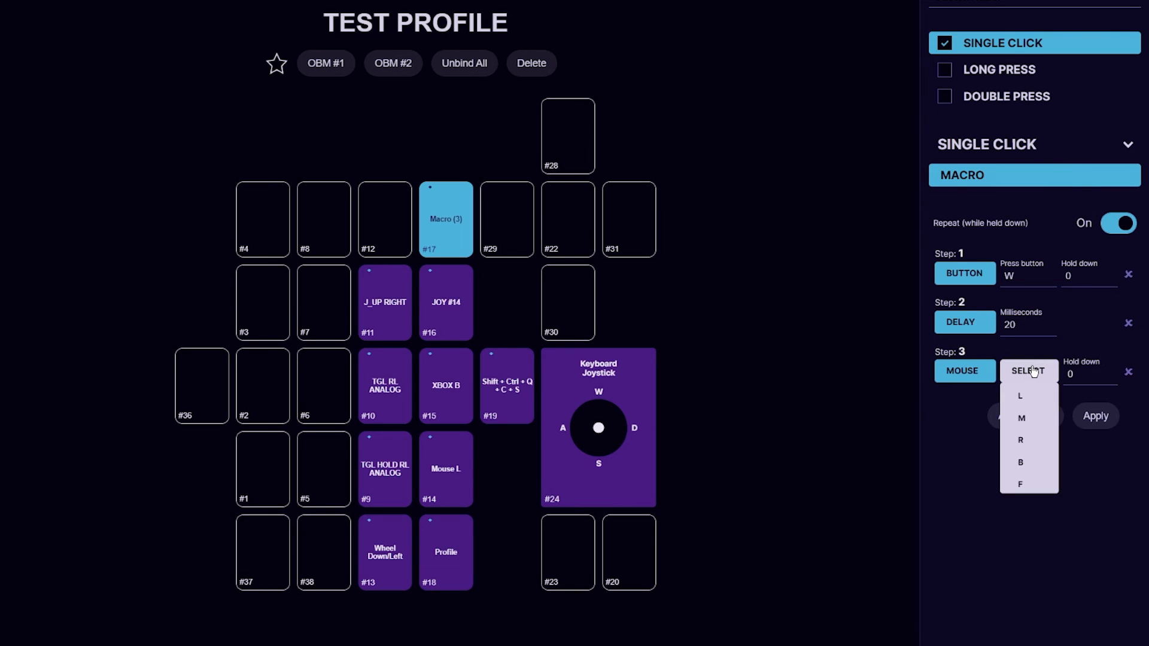
left_click(1020, 397)
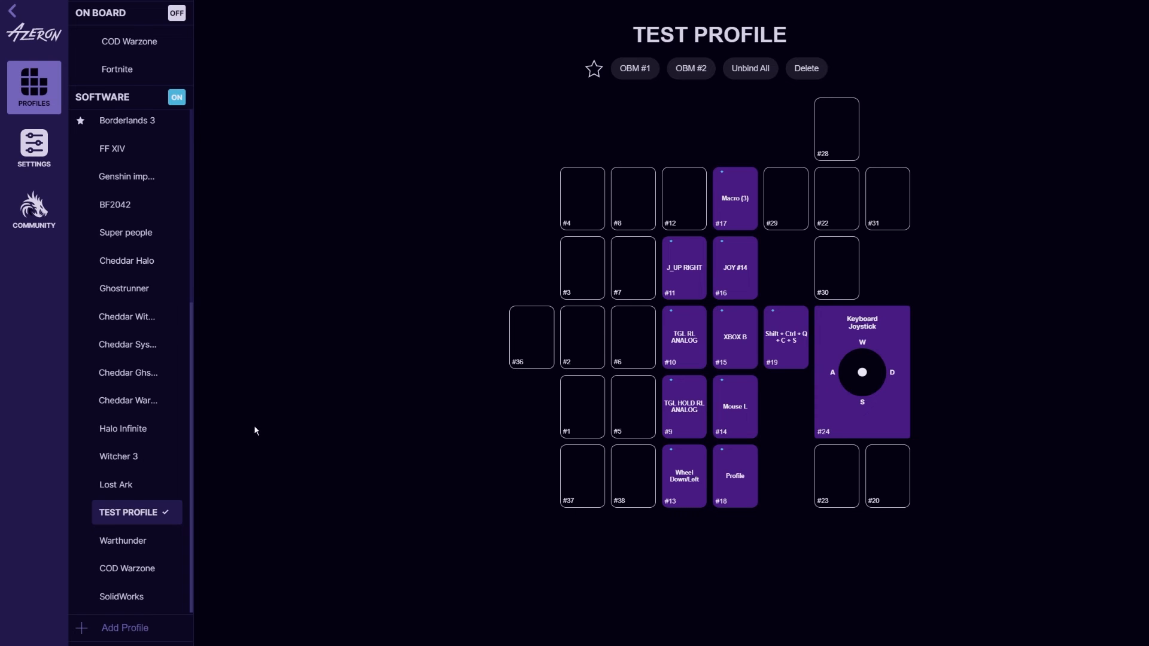
Try the Lefty Layout on the profile's key map, switch it back off, and toggle Hide custom labels on and off.
left_click(34, 146)
left_click(598, 109)
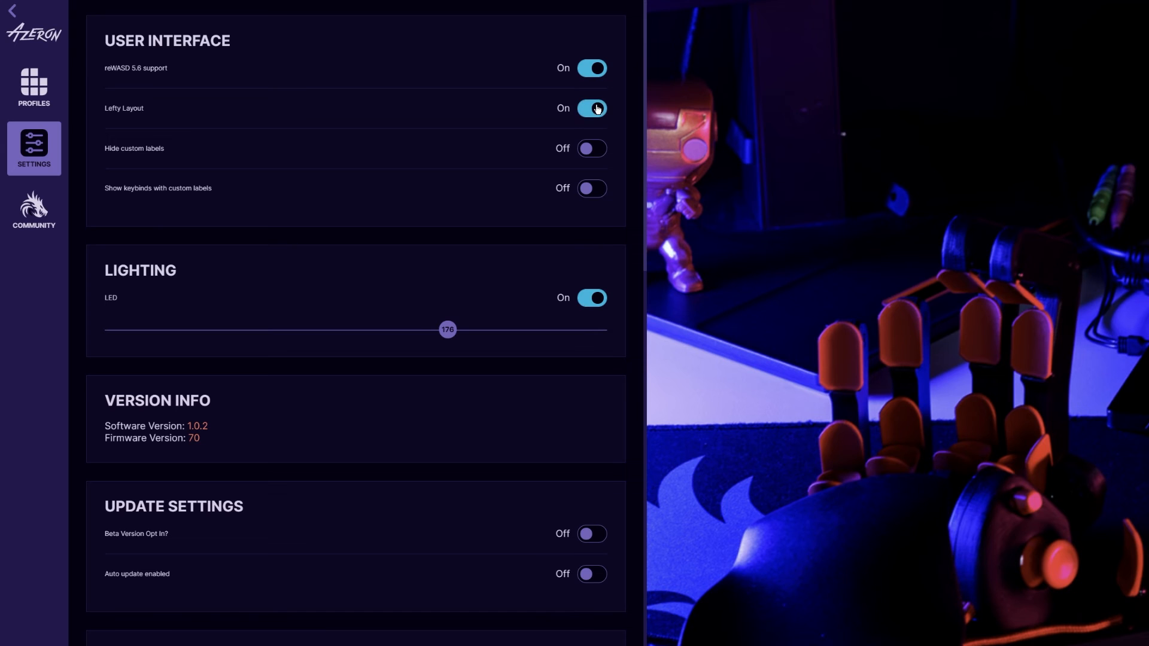
left_click(40, 96)
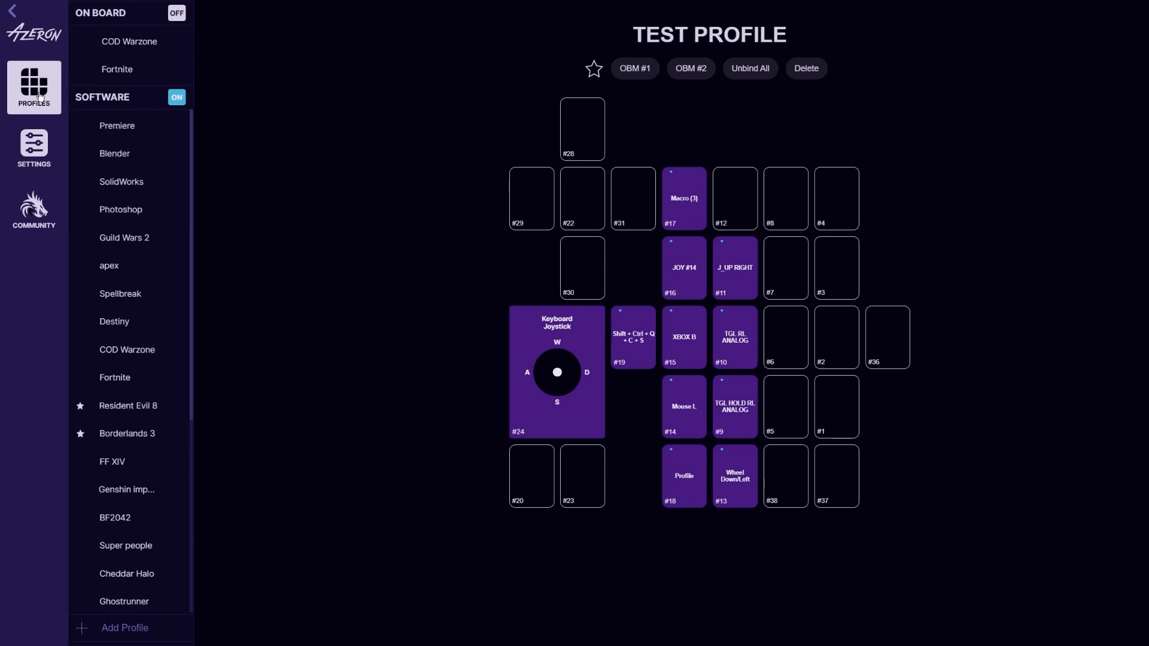
left_click(34, 147)
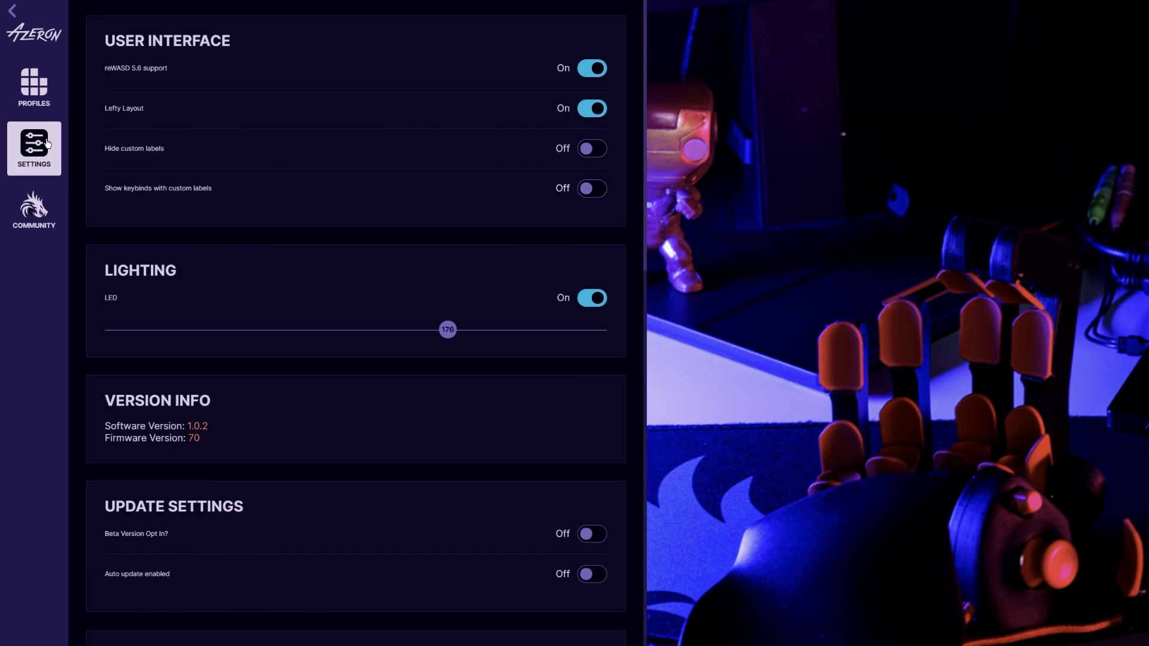
left_click(597, 111)
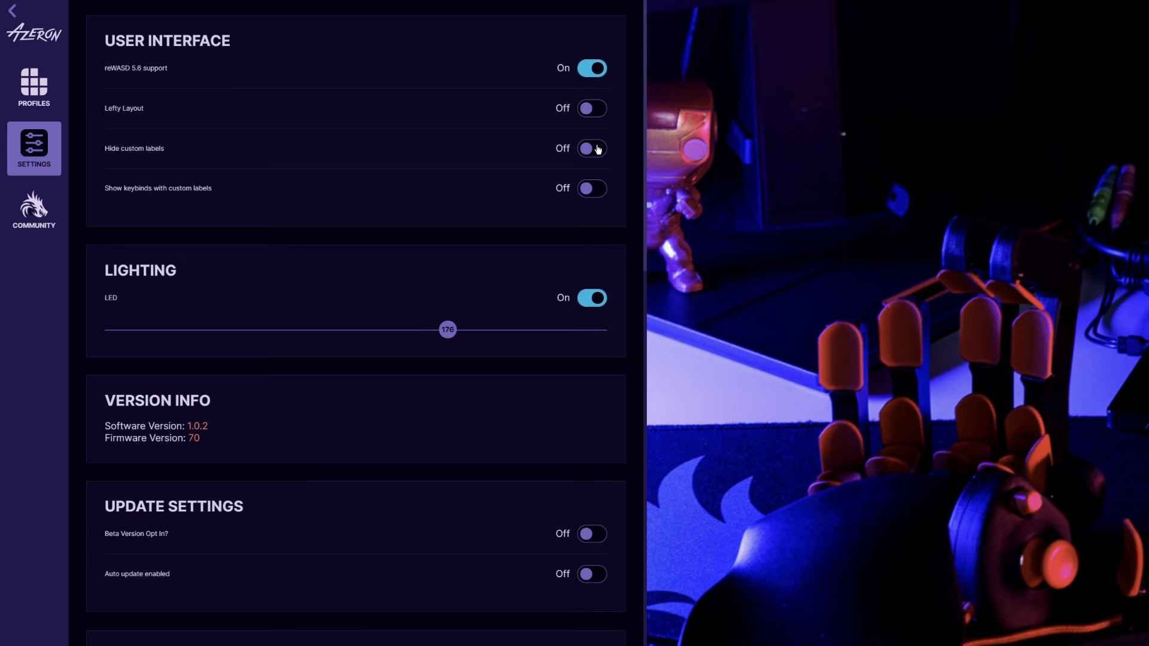
left_click(598, 149)
left_click(597, 149)
Give button #15 in the test profile the custom label Jump.
left_click(52, 96)
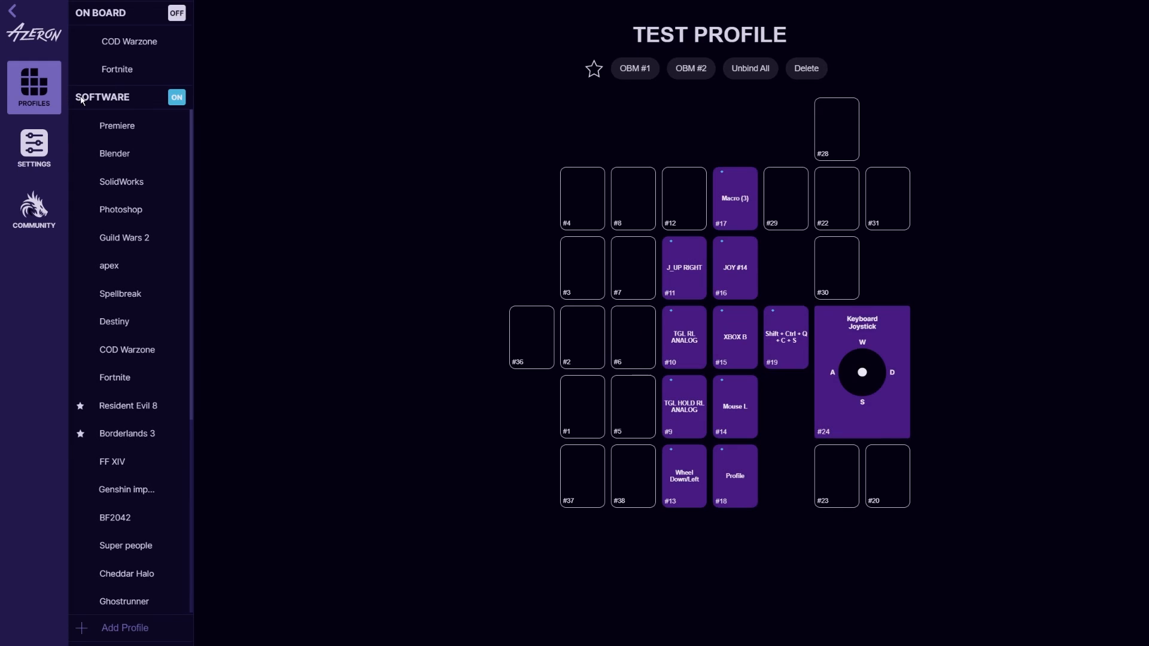
left_click(735, 337)
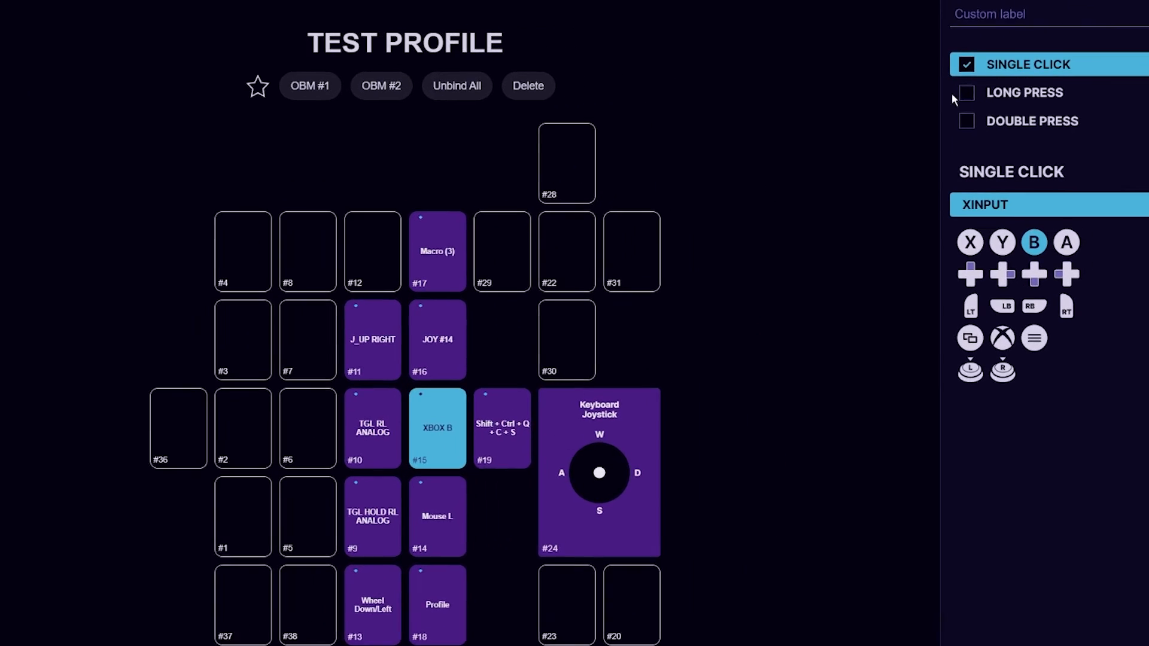
left_click(952, 16)
type("Jump")
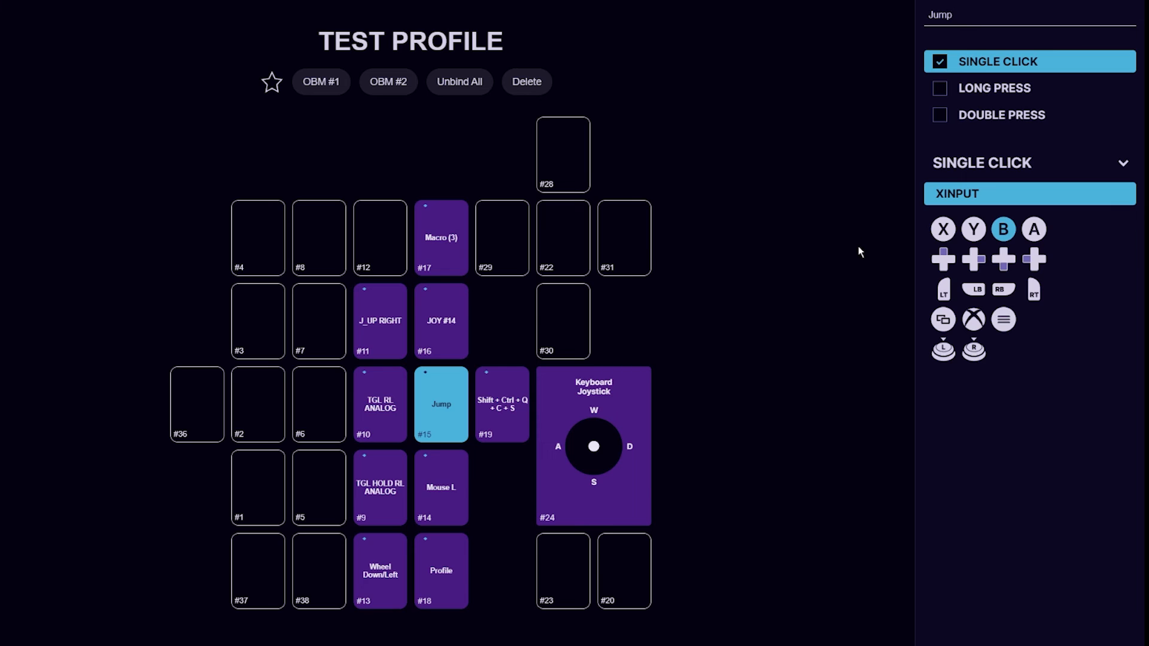
left_click(858, 247)
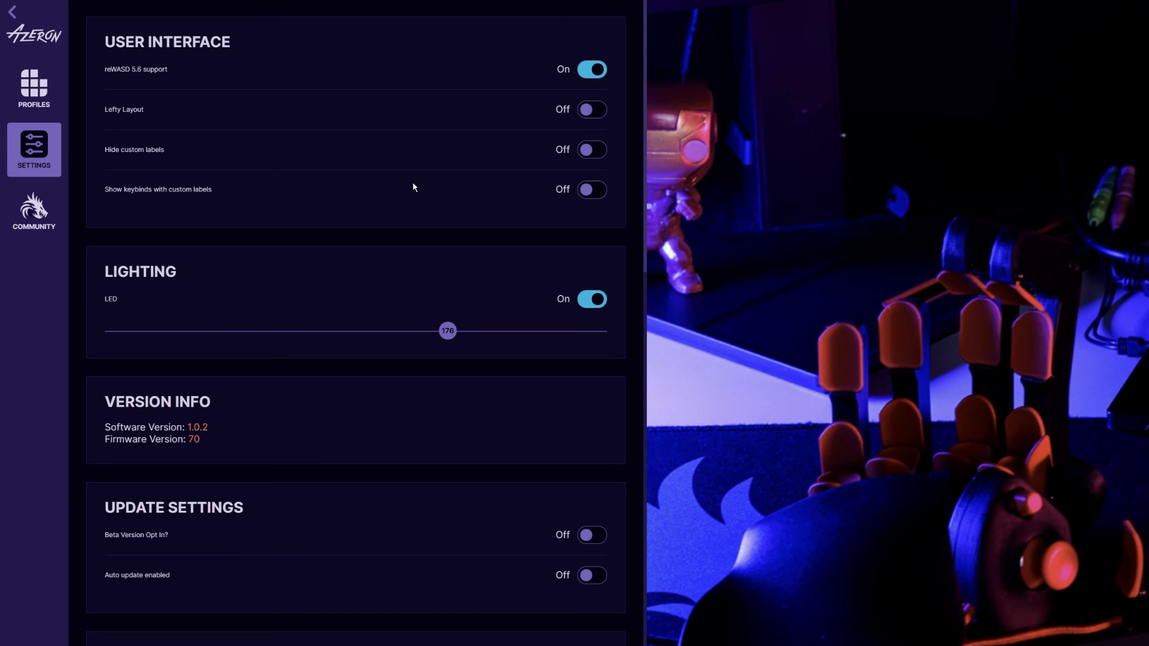
Turn on Show keybinds with custom labels and view the profile's key map with it.
left_click(590, 192)
left_click(34, 87)
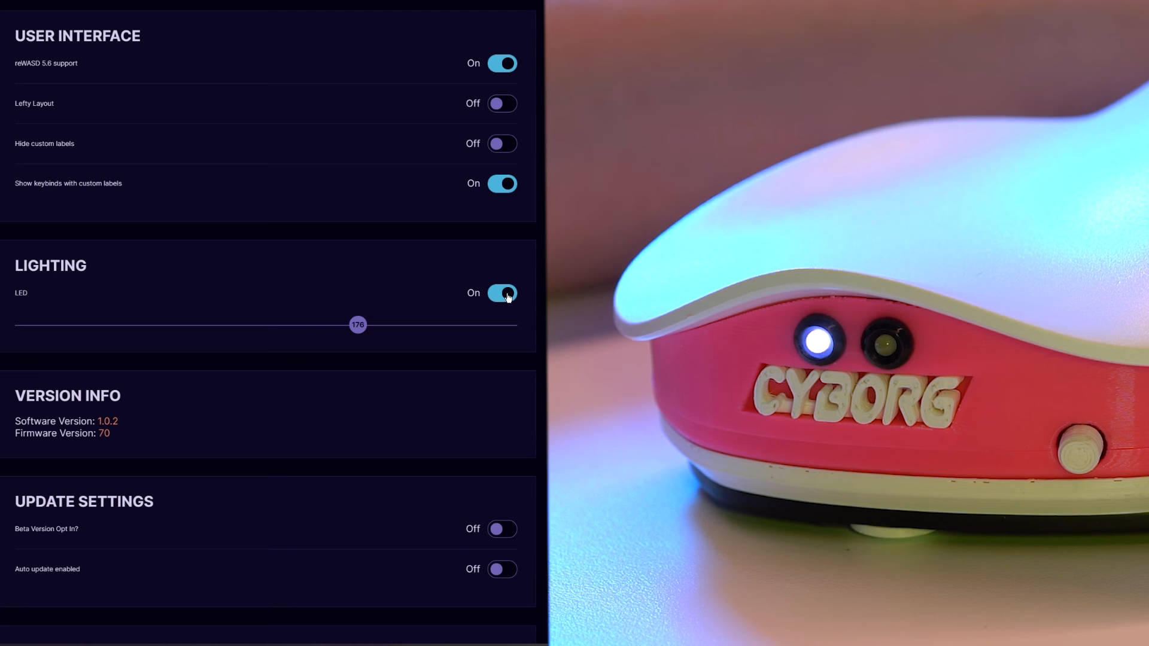
Toggle the keypad's LED lighting off and back on, and adjust its brightness level.
left_click(502, 294)
left_click(503, 296)
left_click_drag(287, 325, 314, 339)
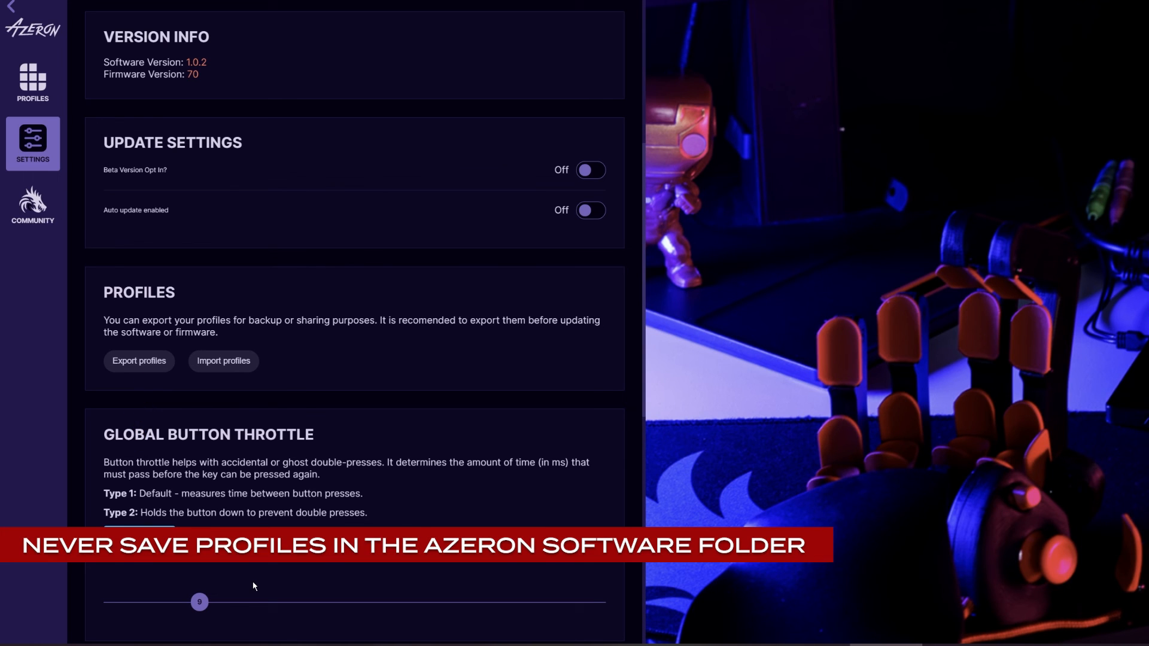
Try Type 2 for the global button throttle and switch it back to Type 1.
scroll(253, 586, "down", 5)
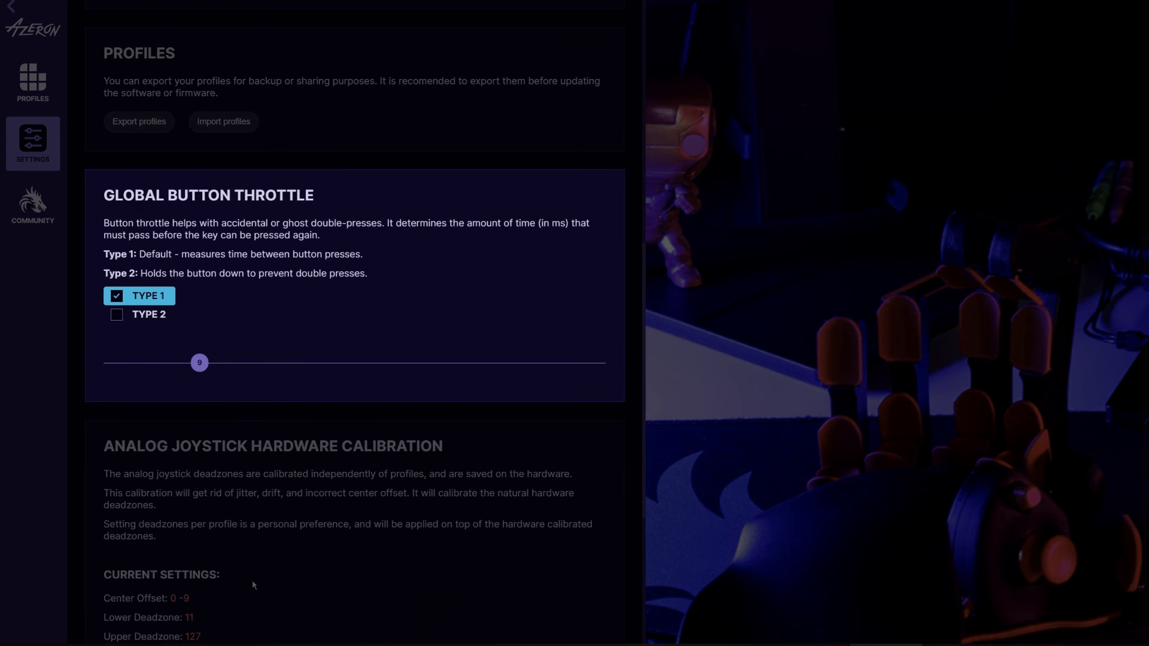
left_click(146, 316)
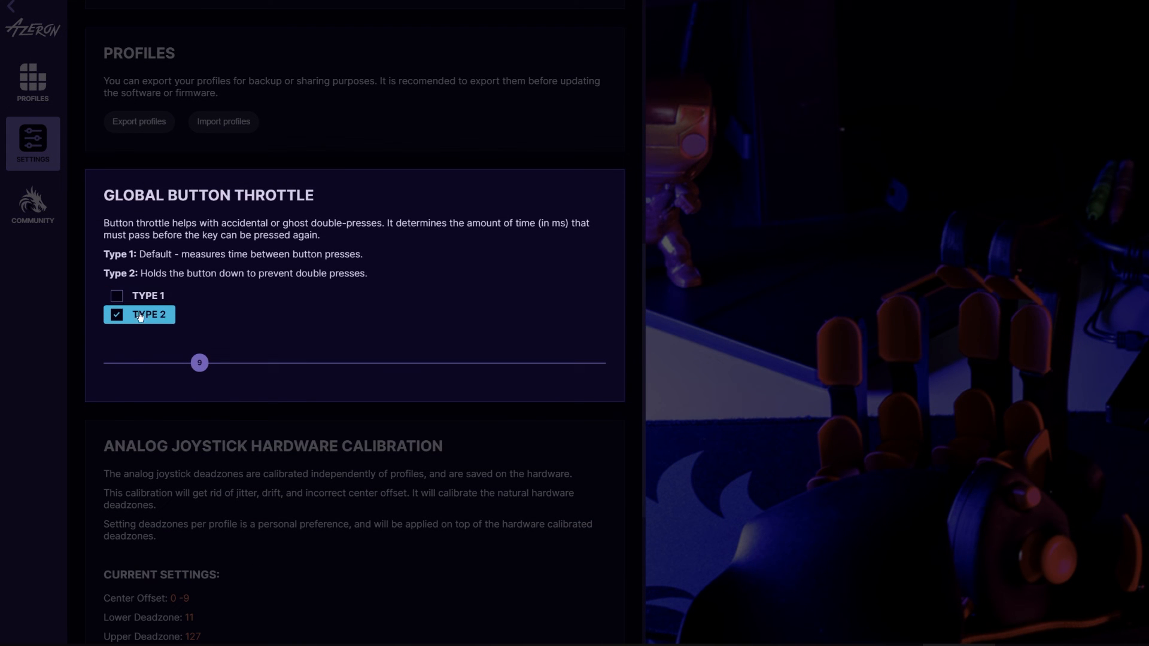
left_click(144, 299)
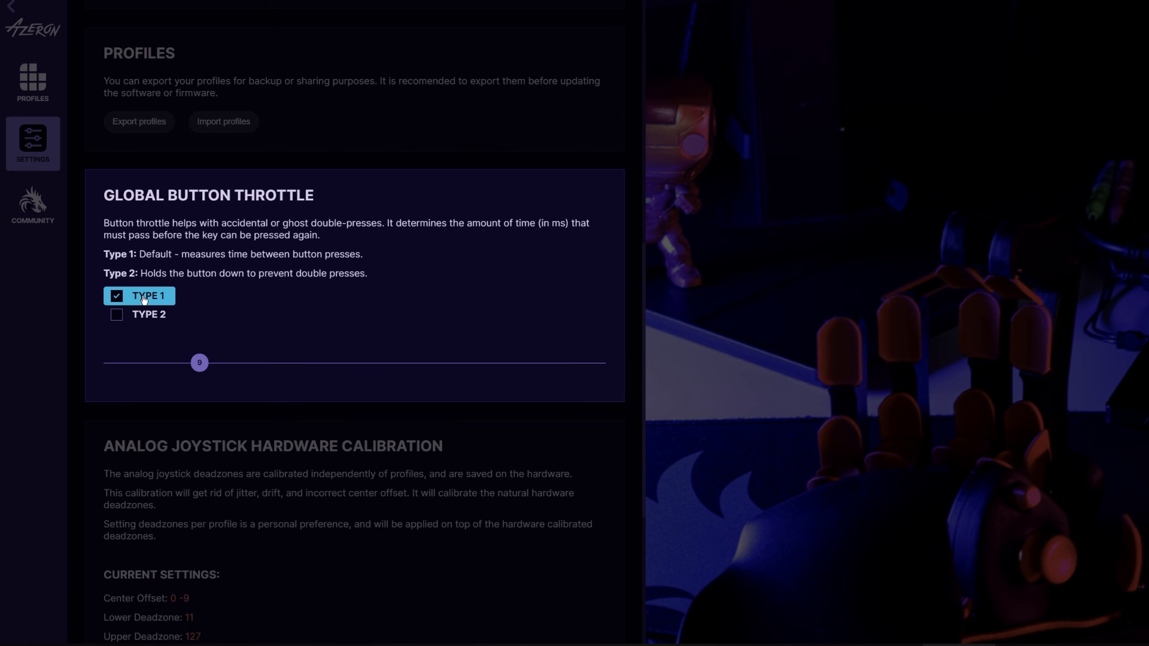
Begin the automatic hardware calibration of the analog joystick's lower and upper deadzones.
scroll(144, 299, "down", 4)
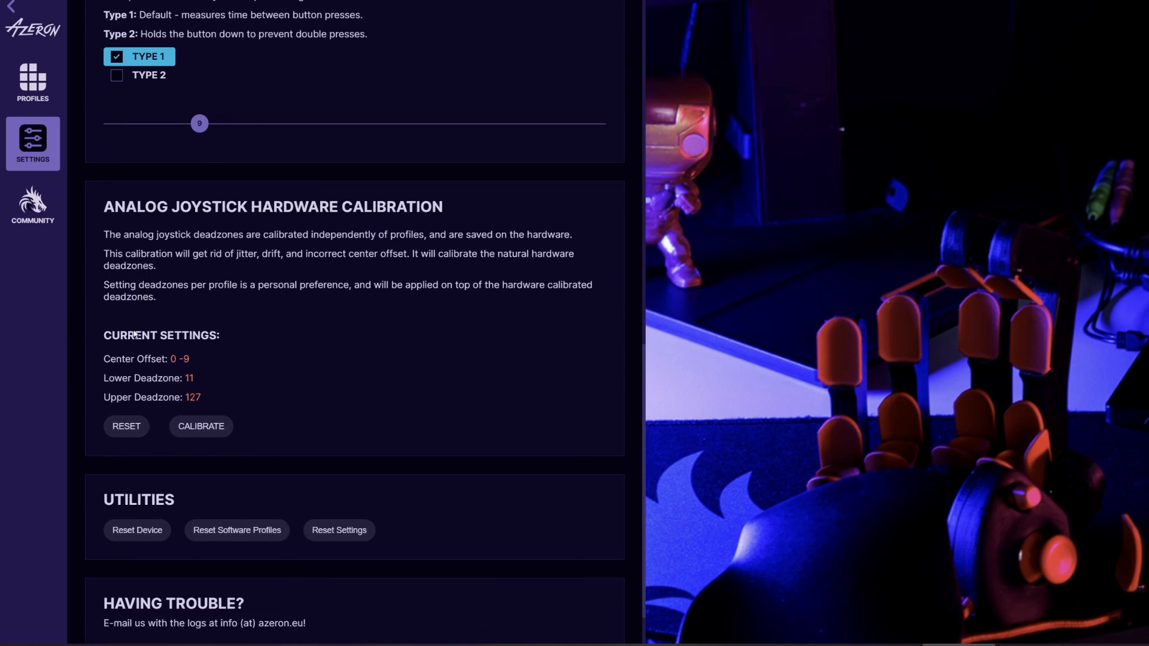
left_click(203, 428)
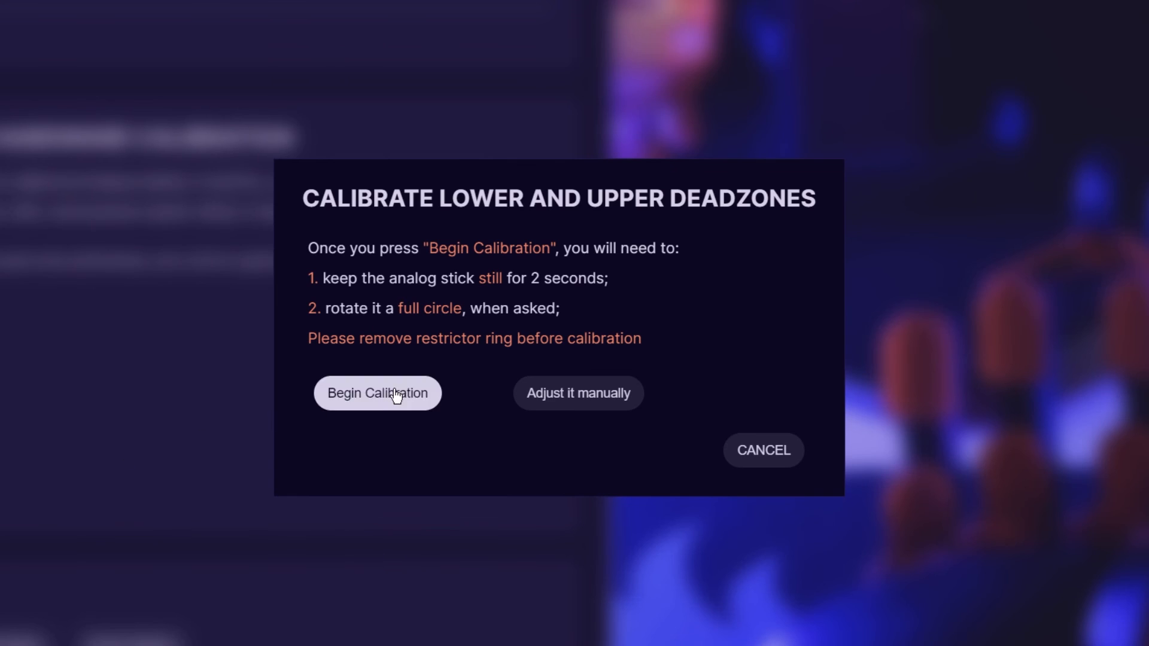
left_click(504, 369)
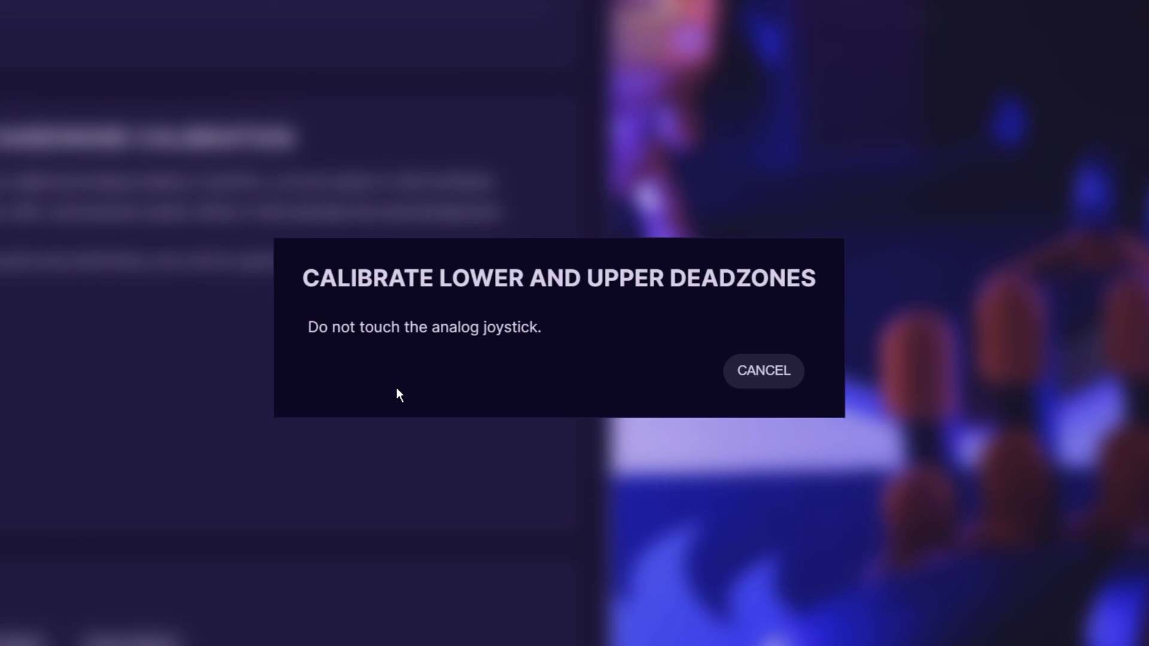